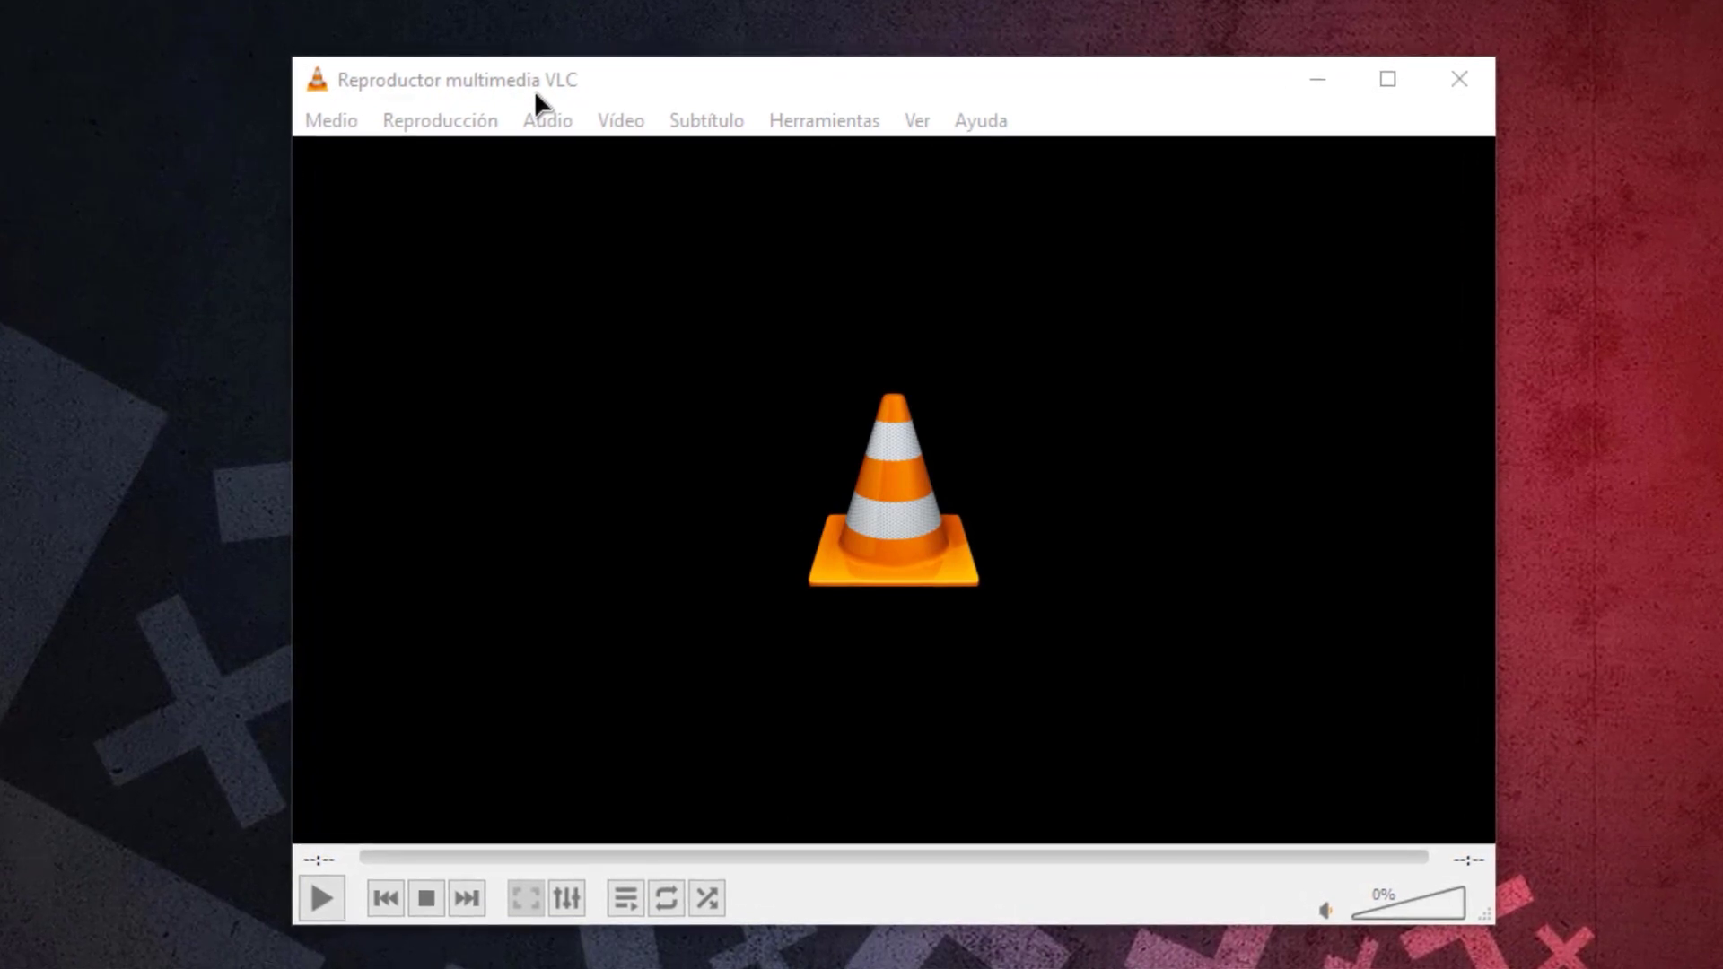
Start a media conversion, re-add Finteractivo.mp4 from the desktop as the source file, and proceed to the conversion settings.
key(alt)
click(328, 128)
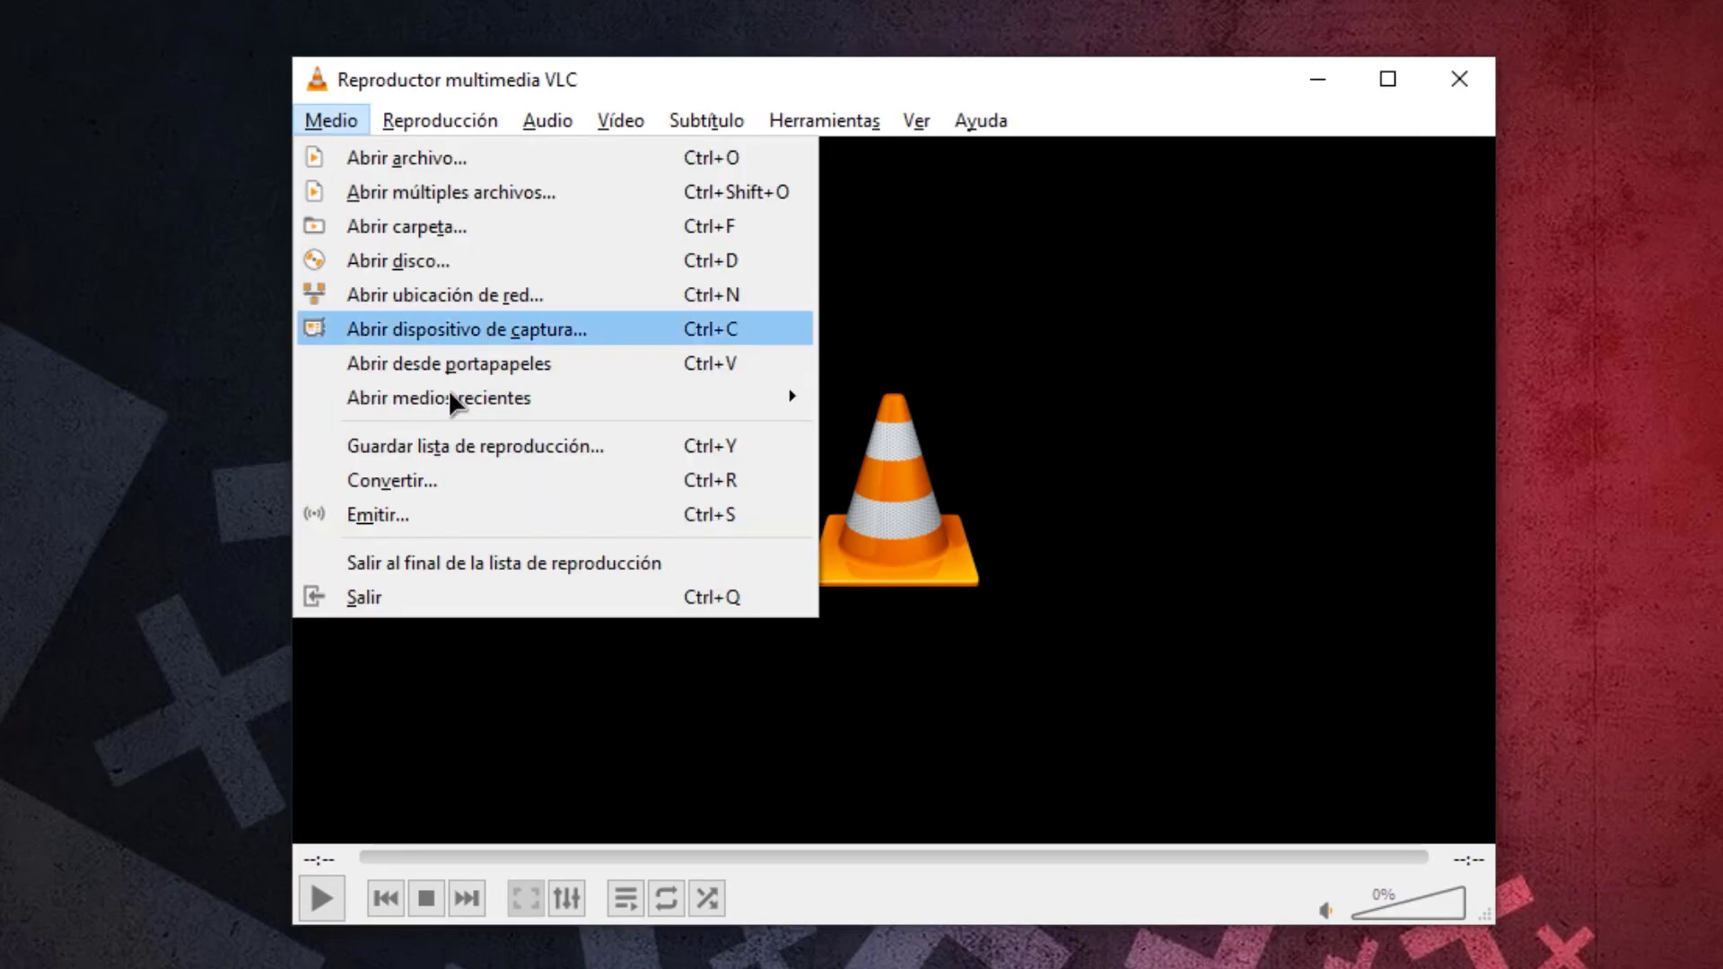
click(455, 482)
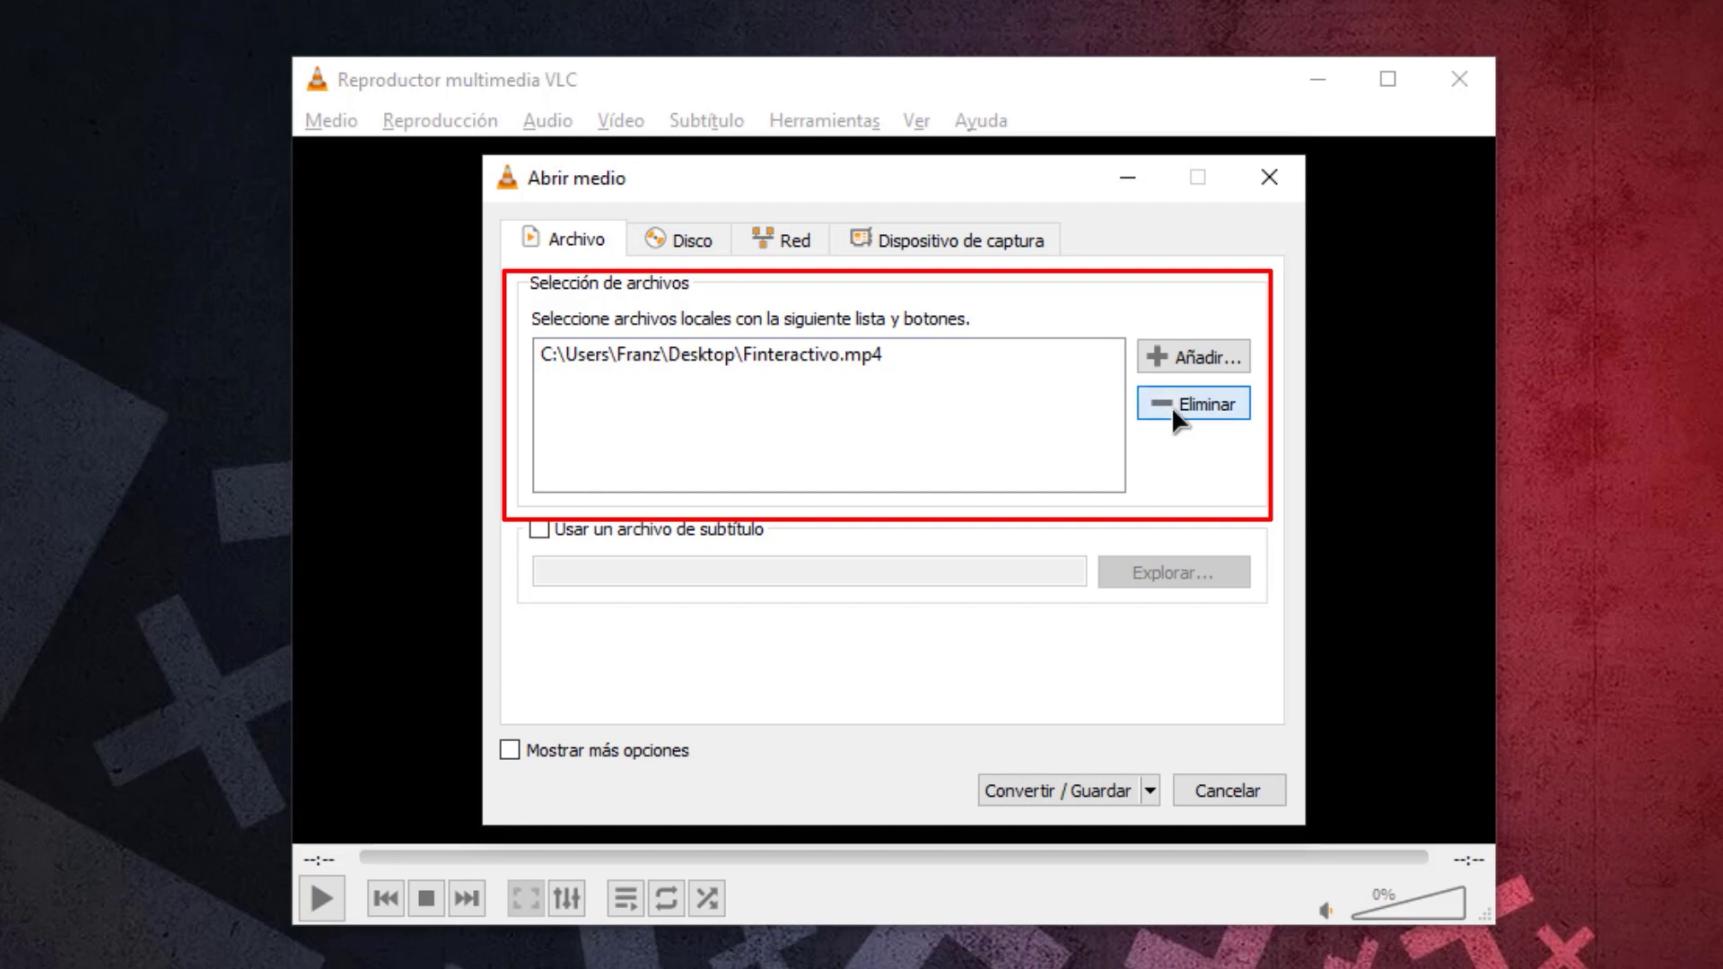
click(1196, 402)
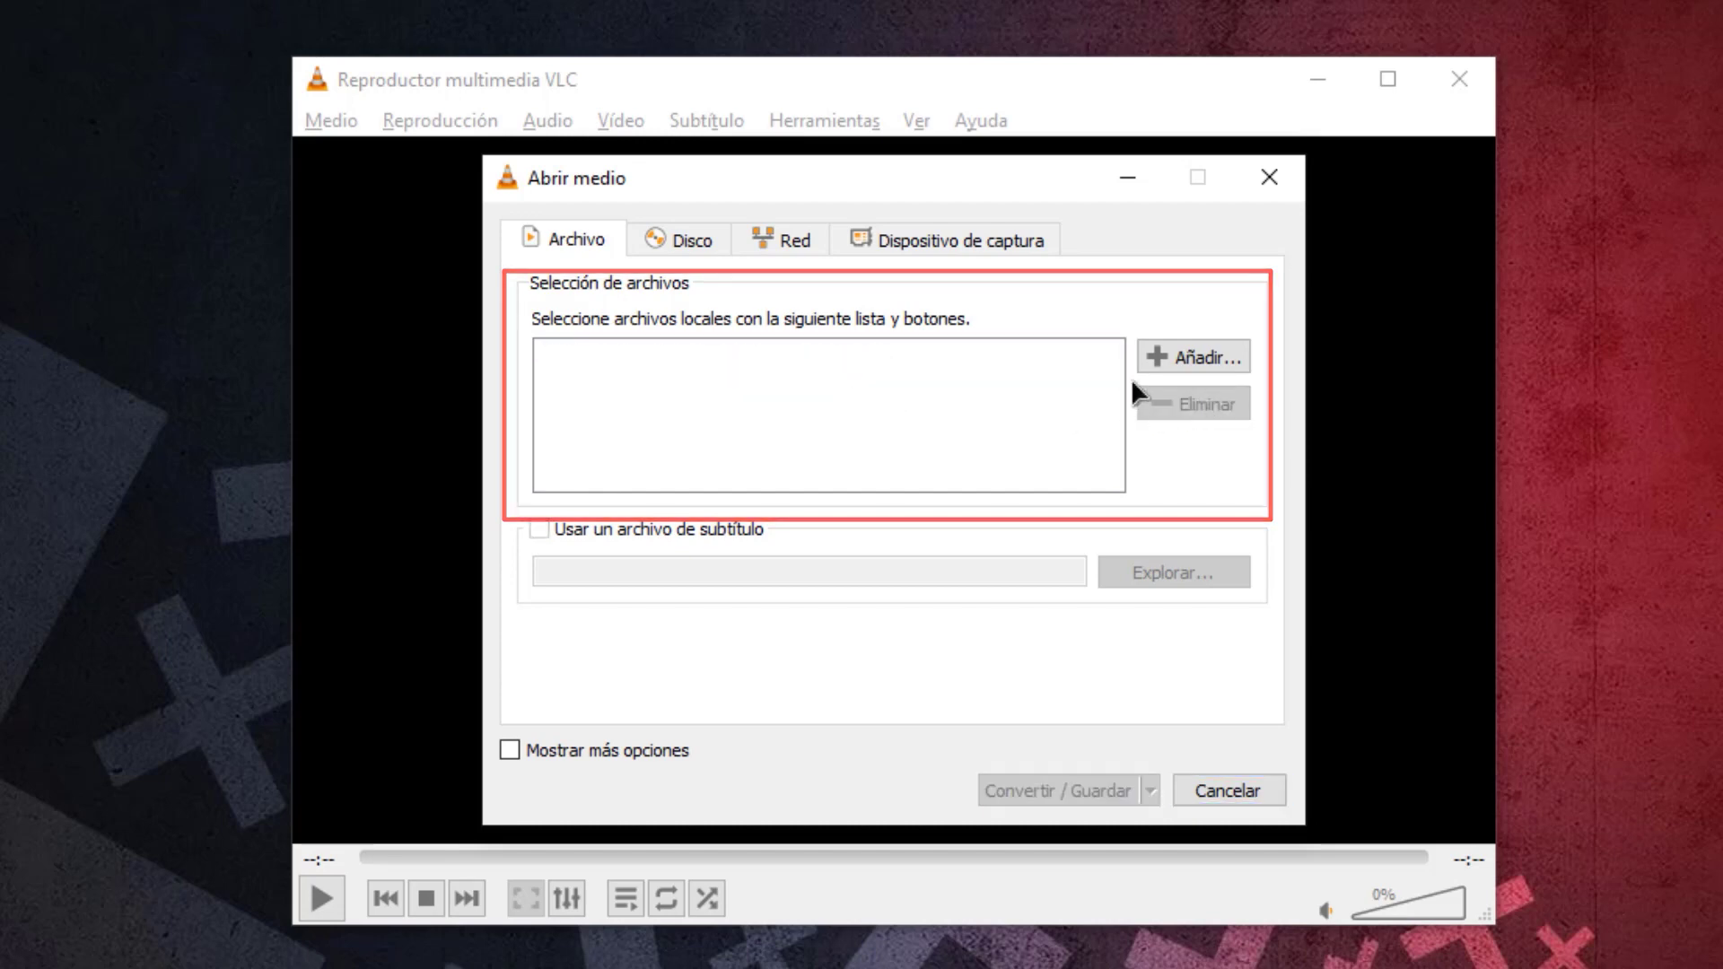
click(1196, 360)
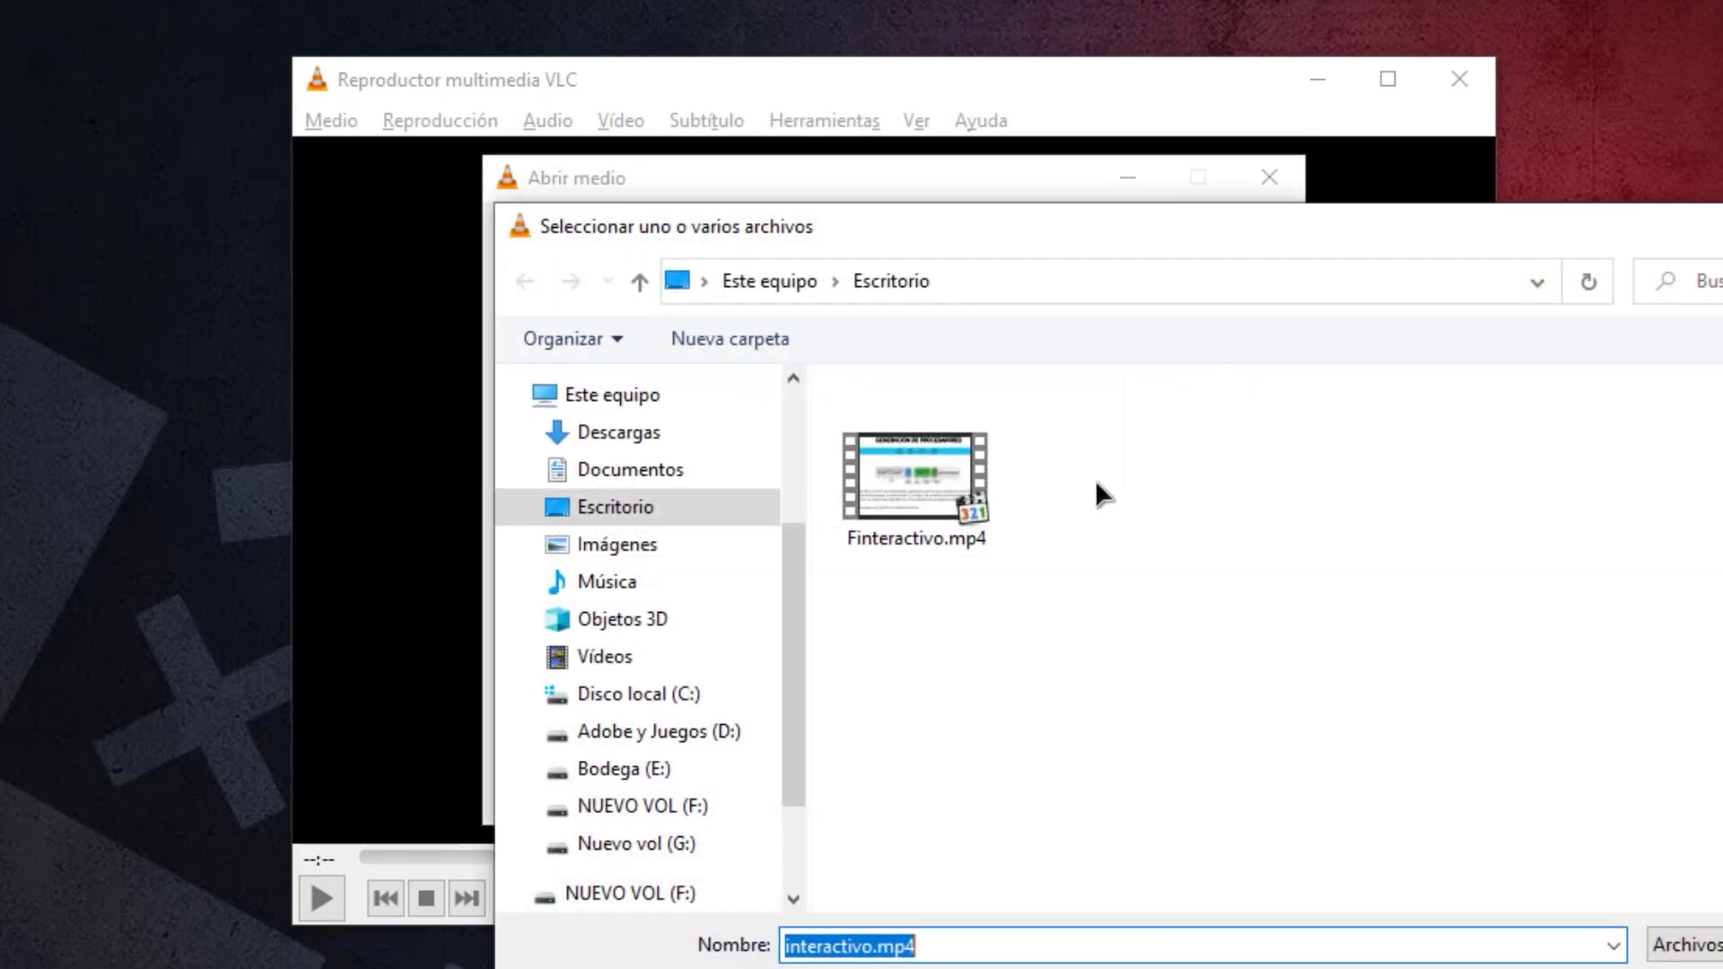
click(992, 544)
key(Return)
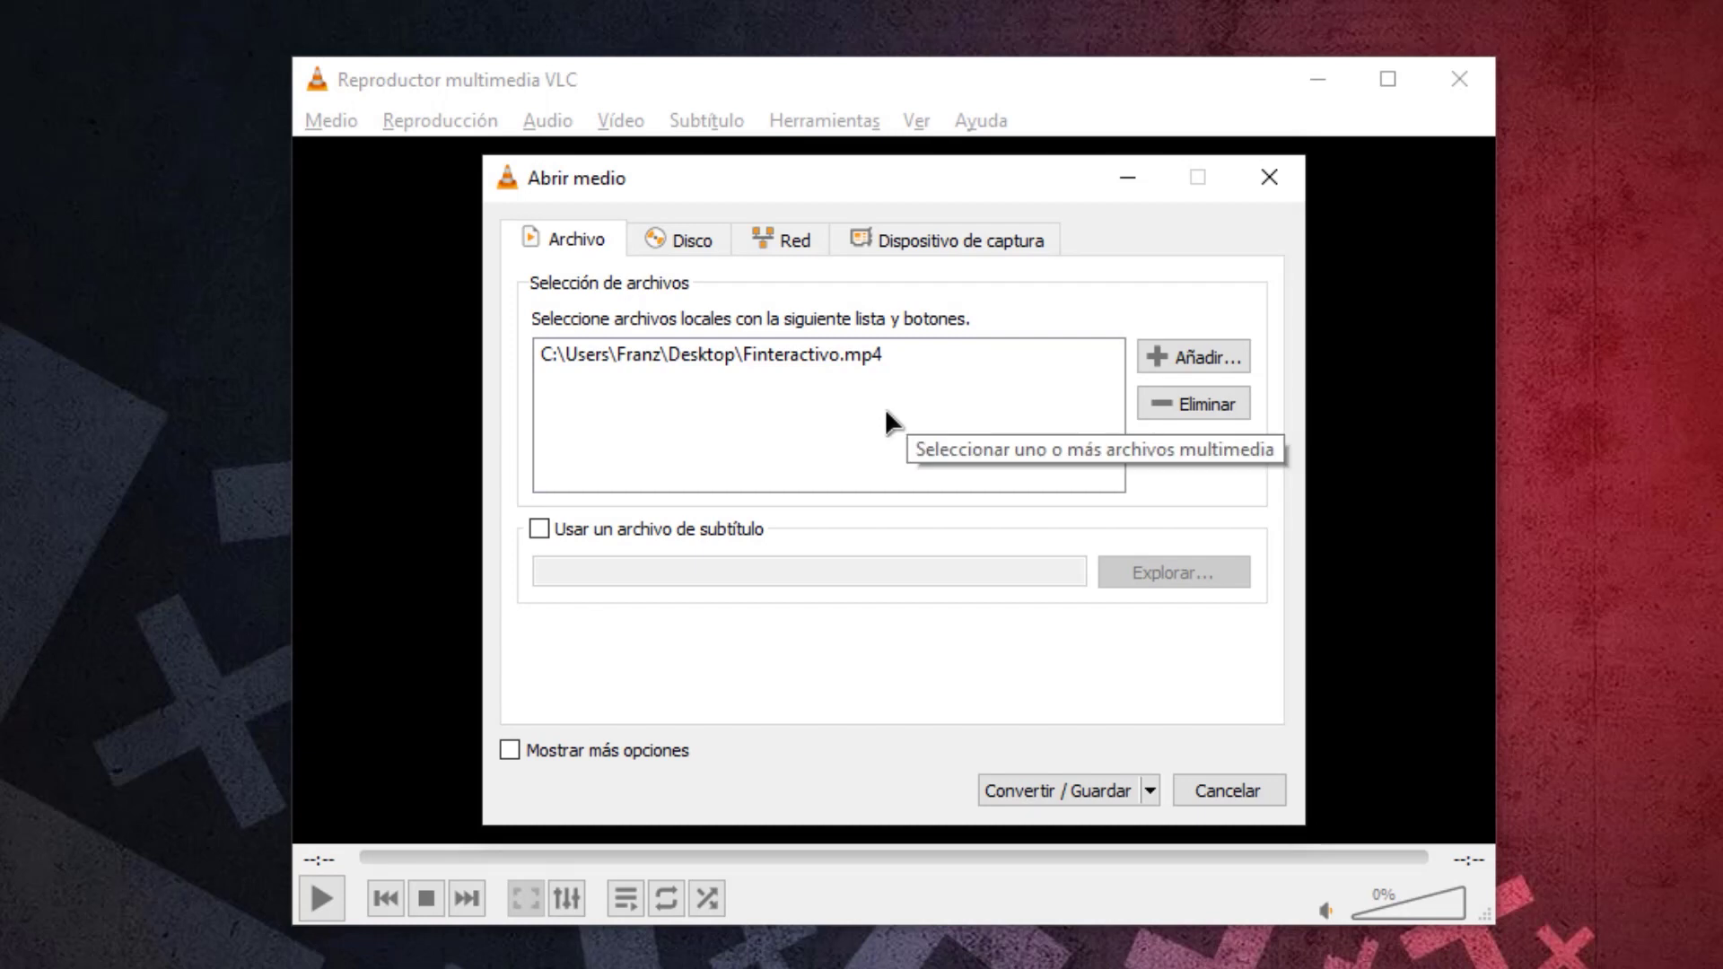
click(1044, 794)
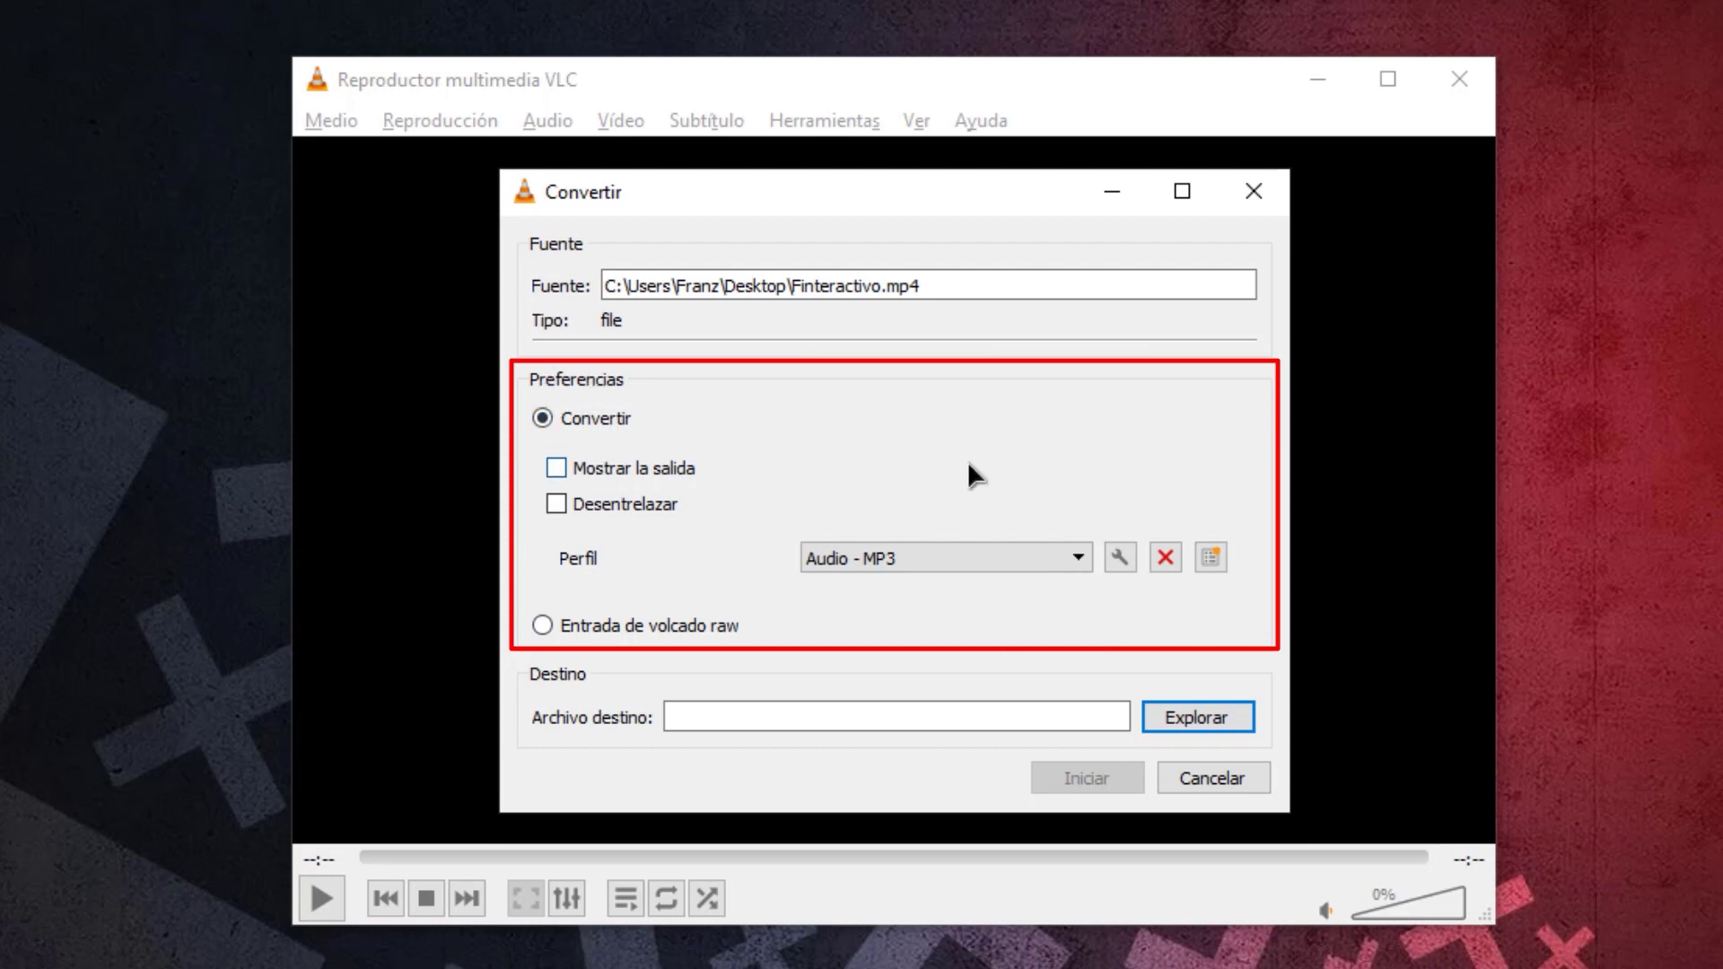
Review the available conversion profiles and choose Audio - MP3 as the output profile.
click(1078, 560)
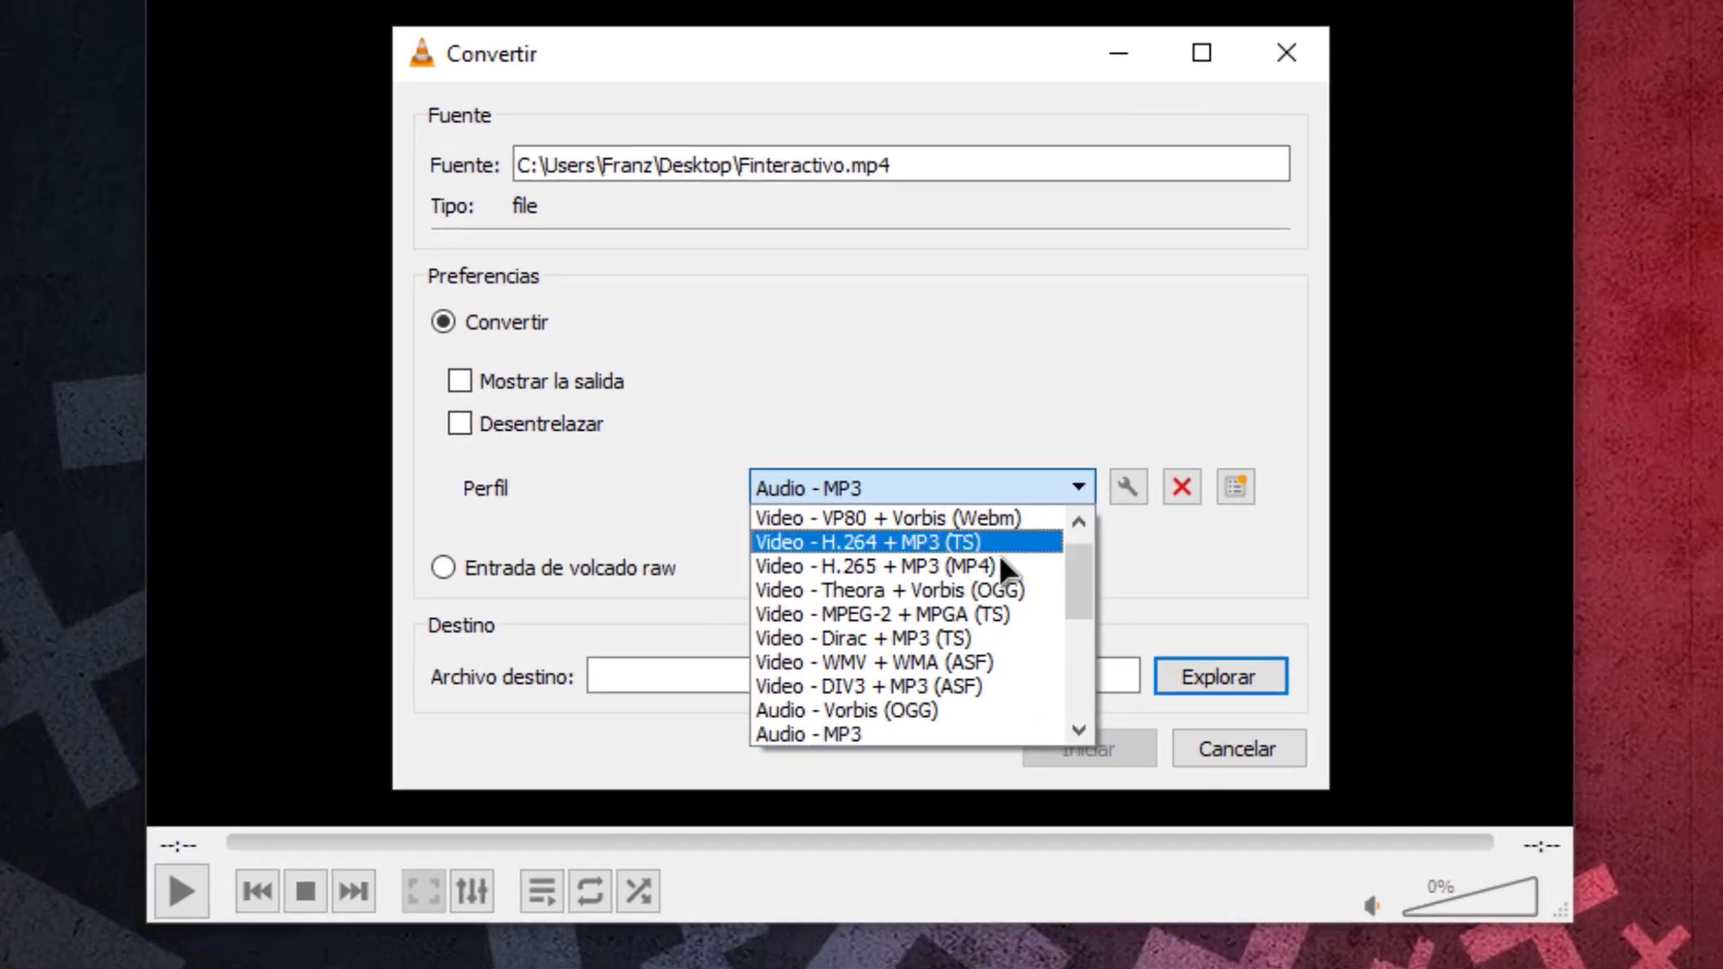
scroll(1008, 609, up, 1)
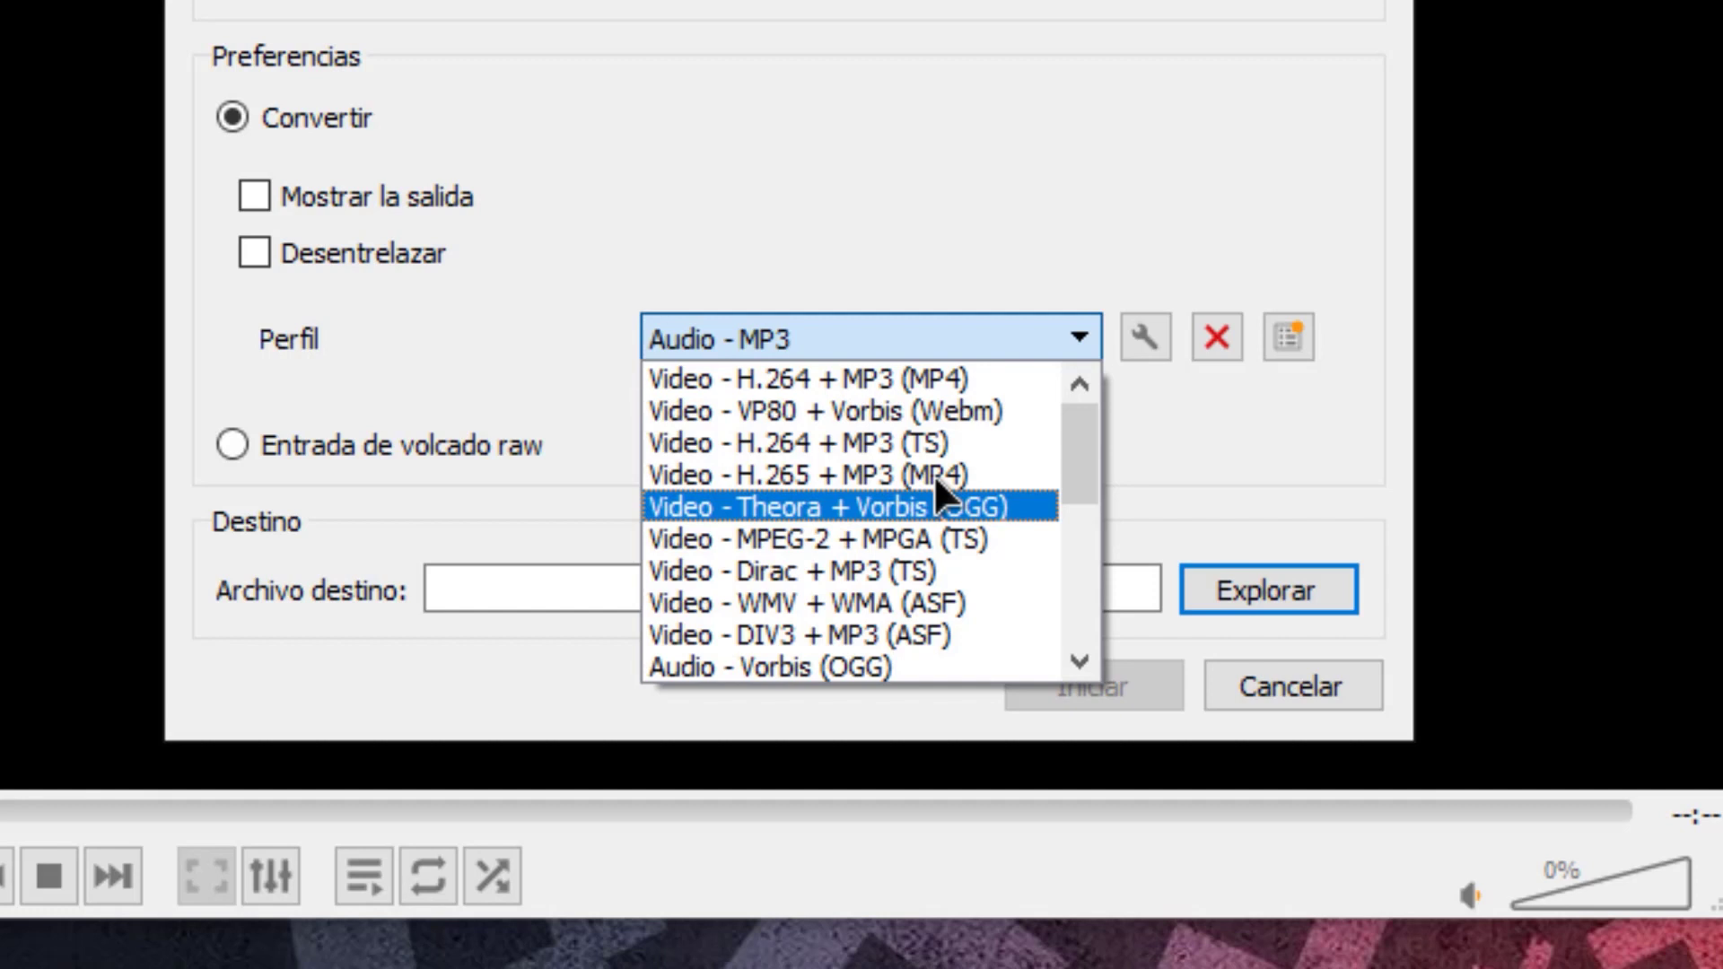
scroll(721, 558, down, 1)
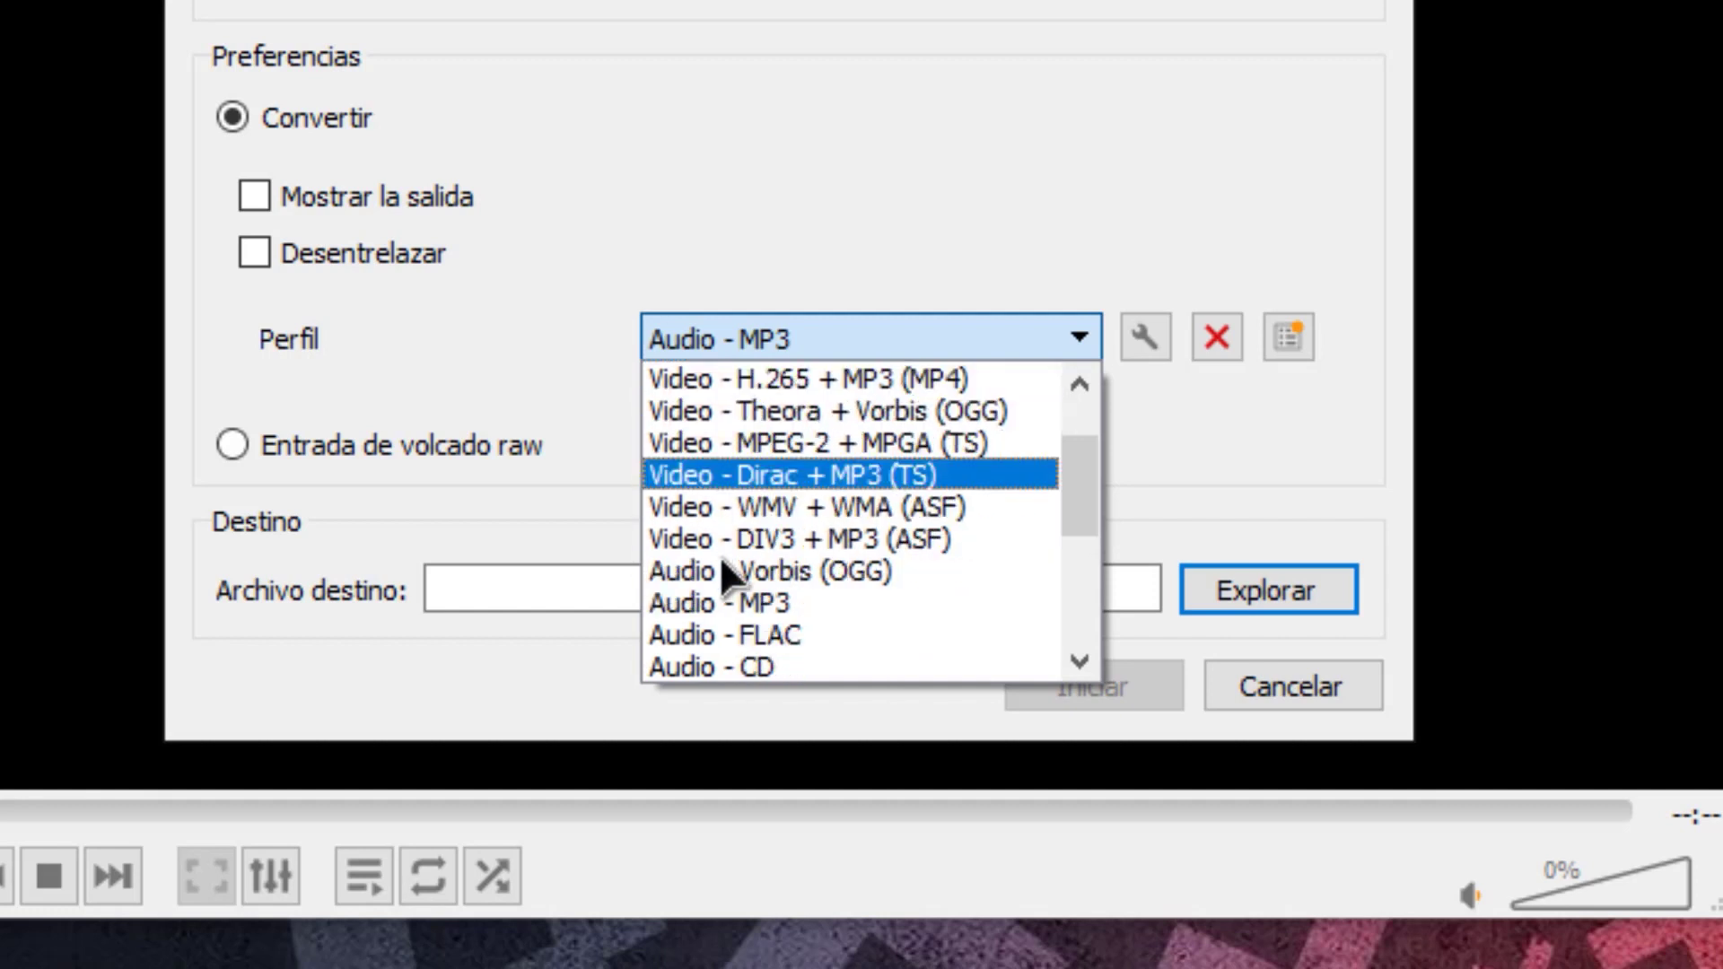
scroll(722, 560, down, 3)
scroll(737, 529, up, 1)
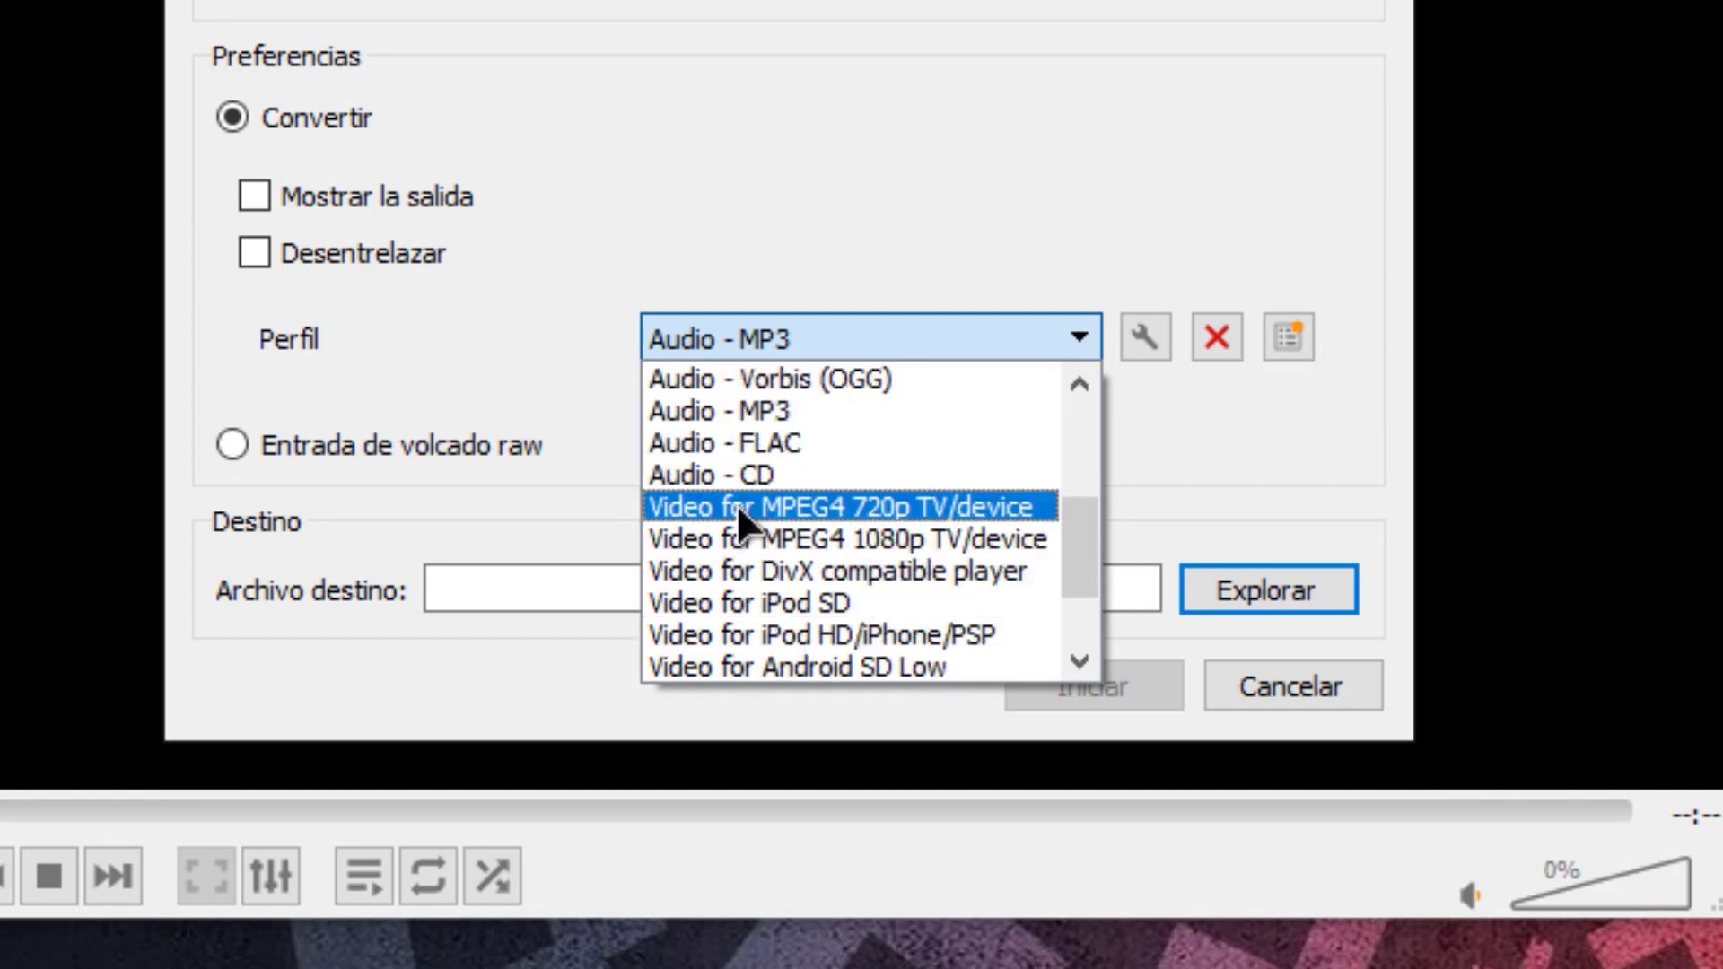
scroll(763, 529, up, 1)
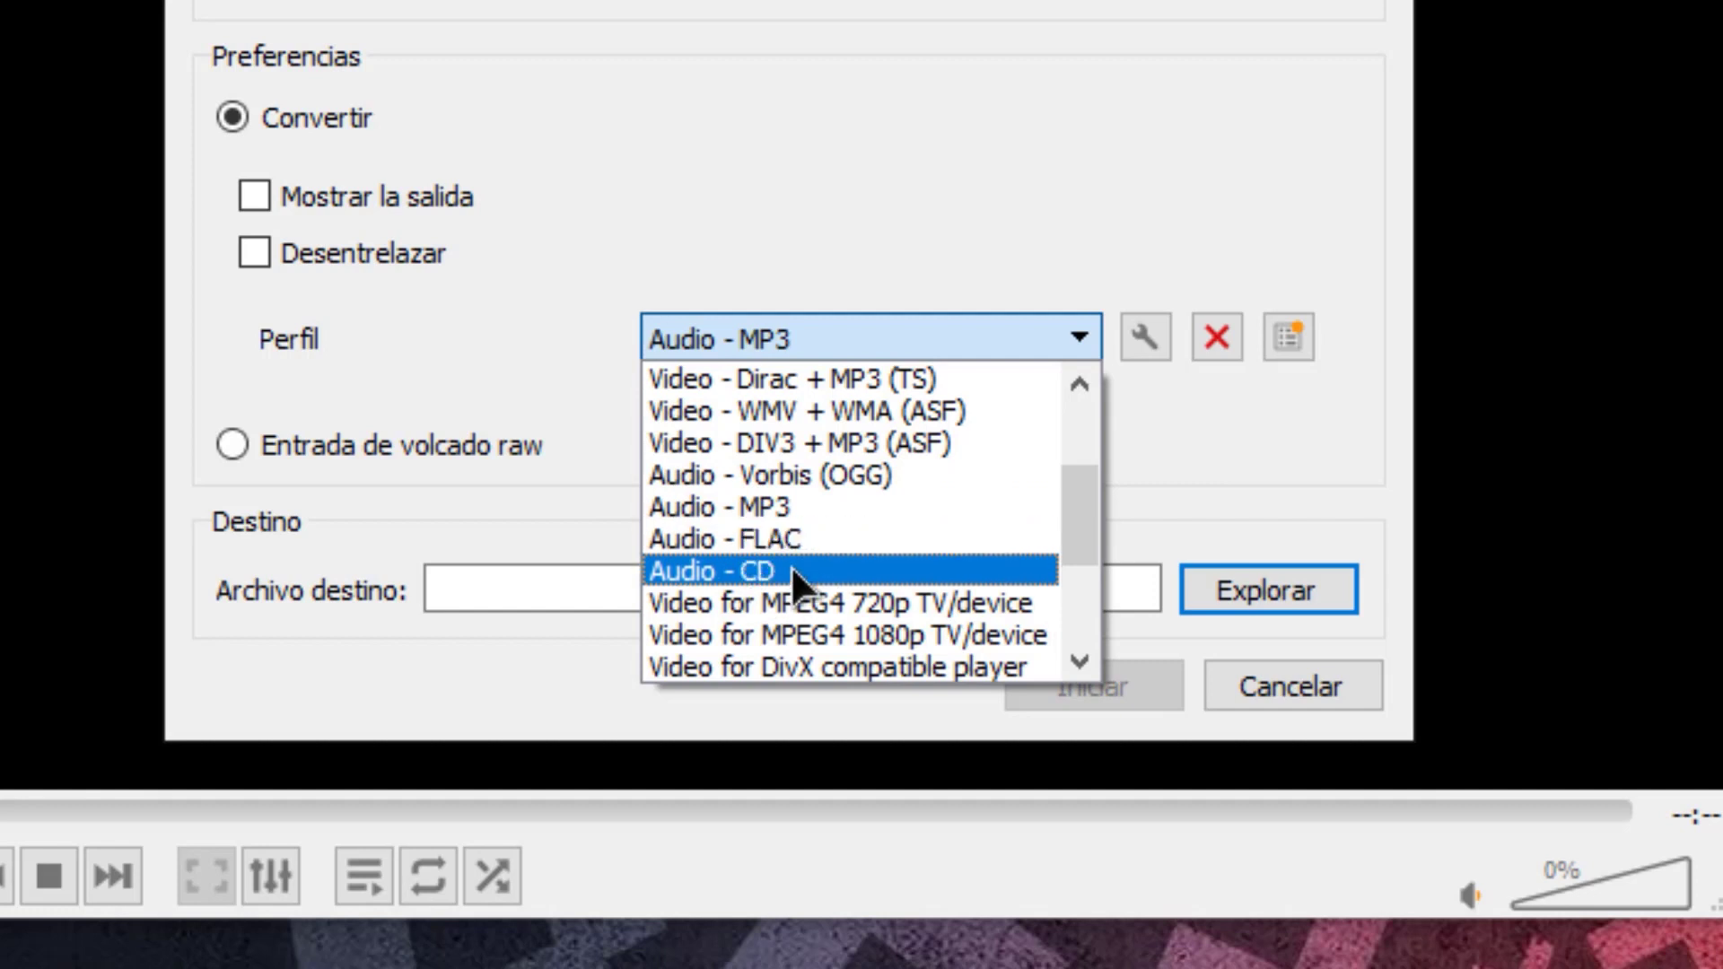
scroll(795, 596, down, 1)
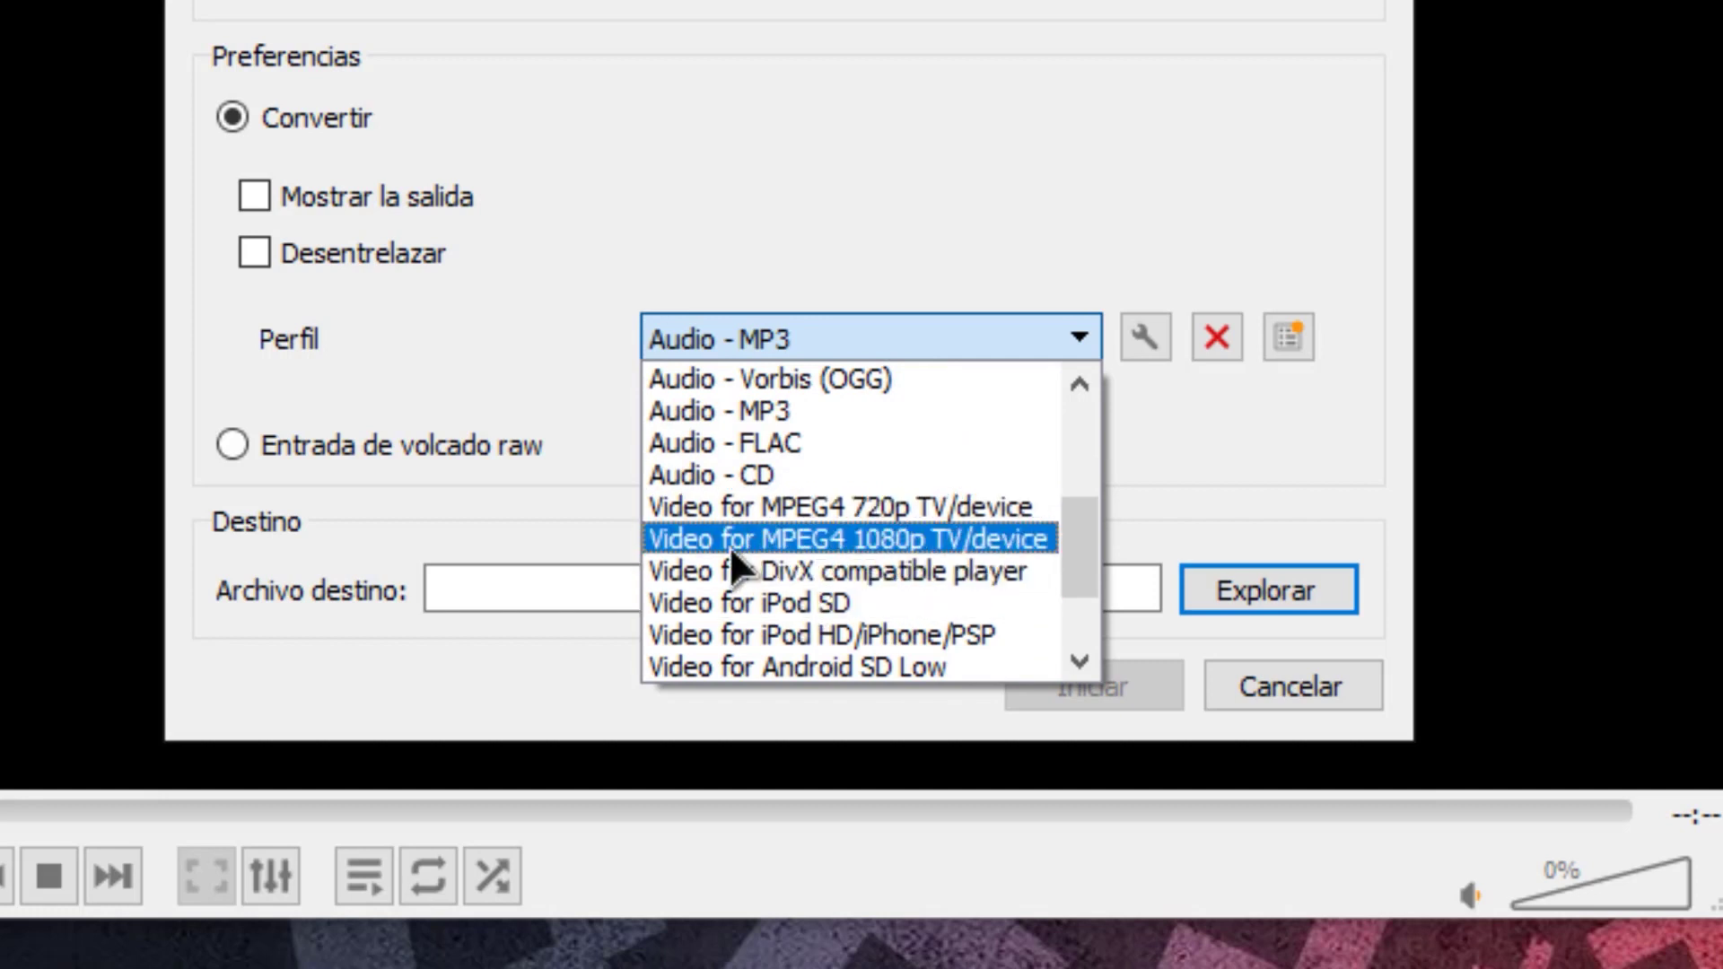
scroll(788, 538, down, 1)
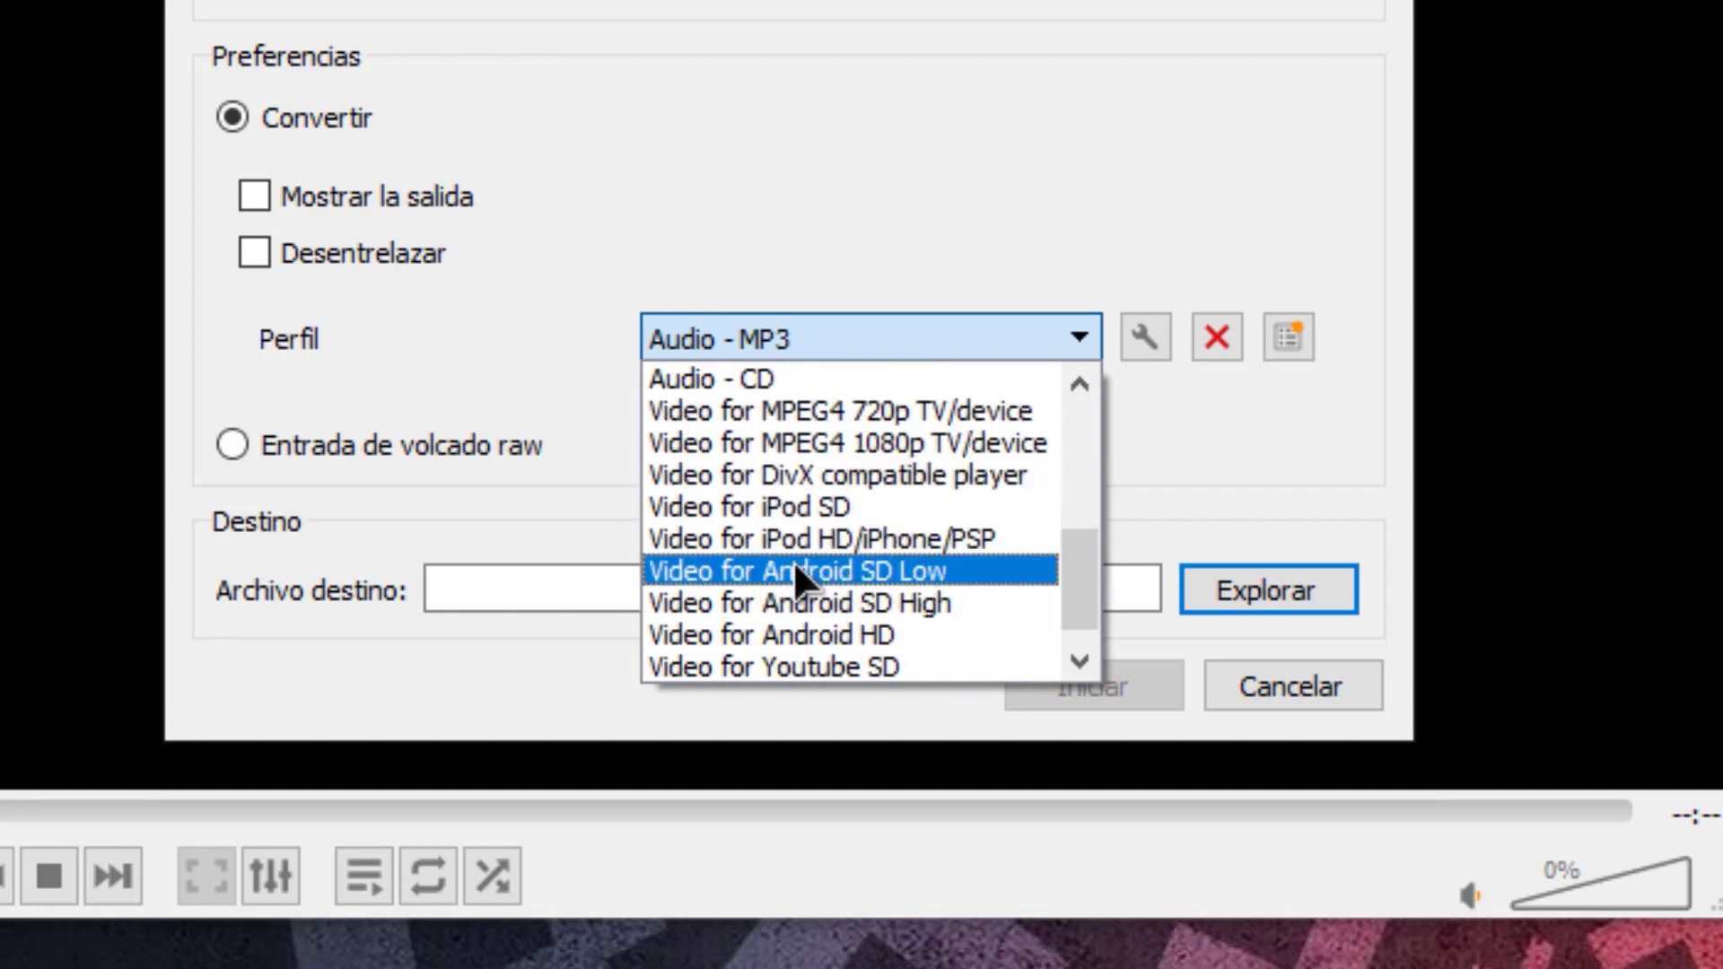
scroll(827, 577, down, 1)
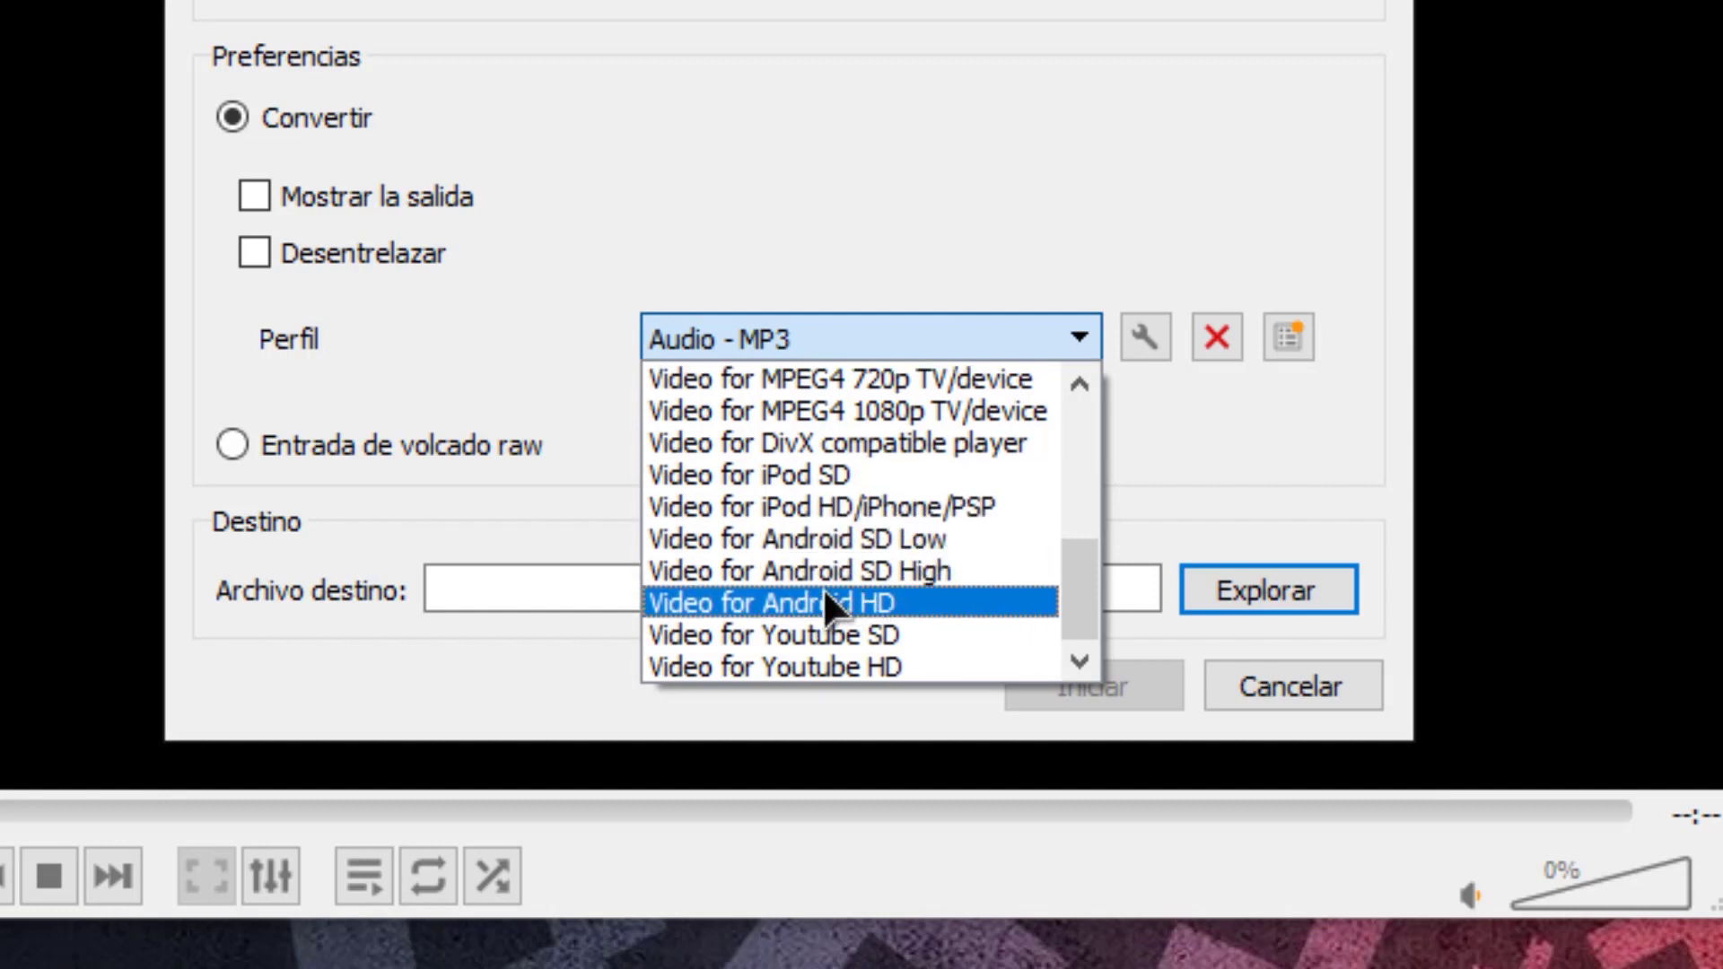
scroll(824, 594, up, 5)
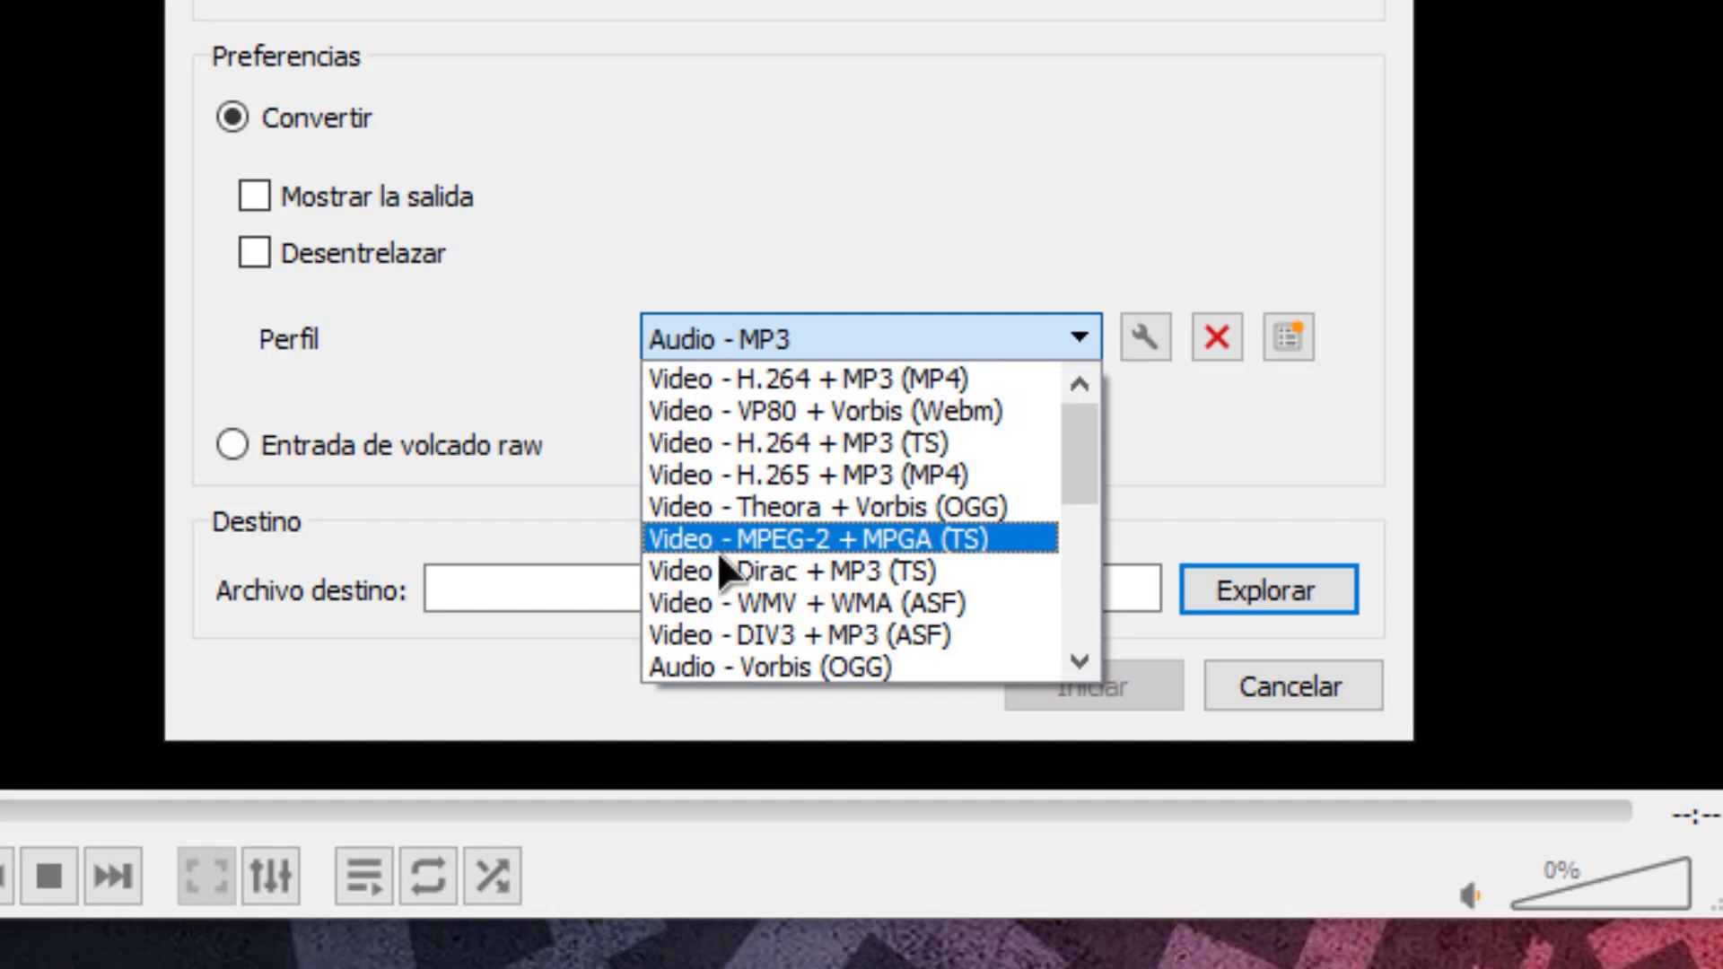
scroll(745, 561, down, 1)
scroll(812, 520, up, 1)
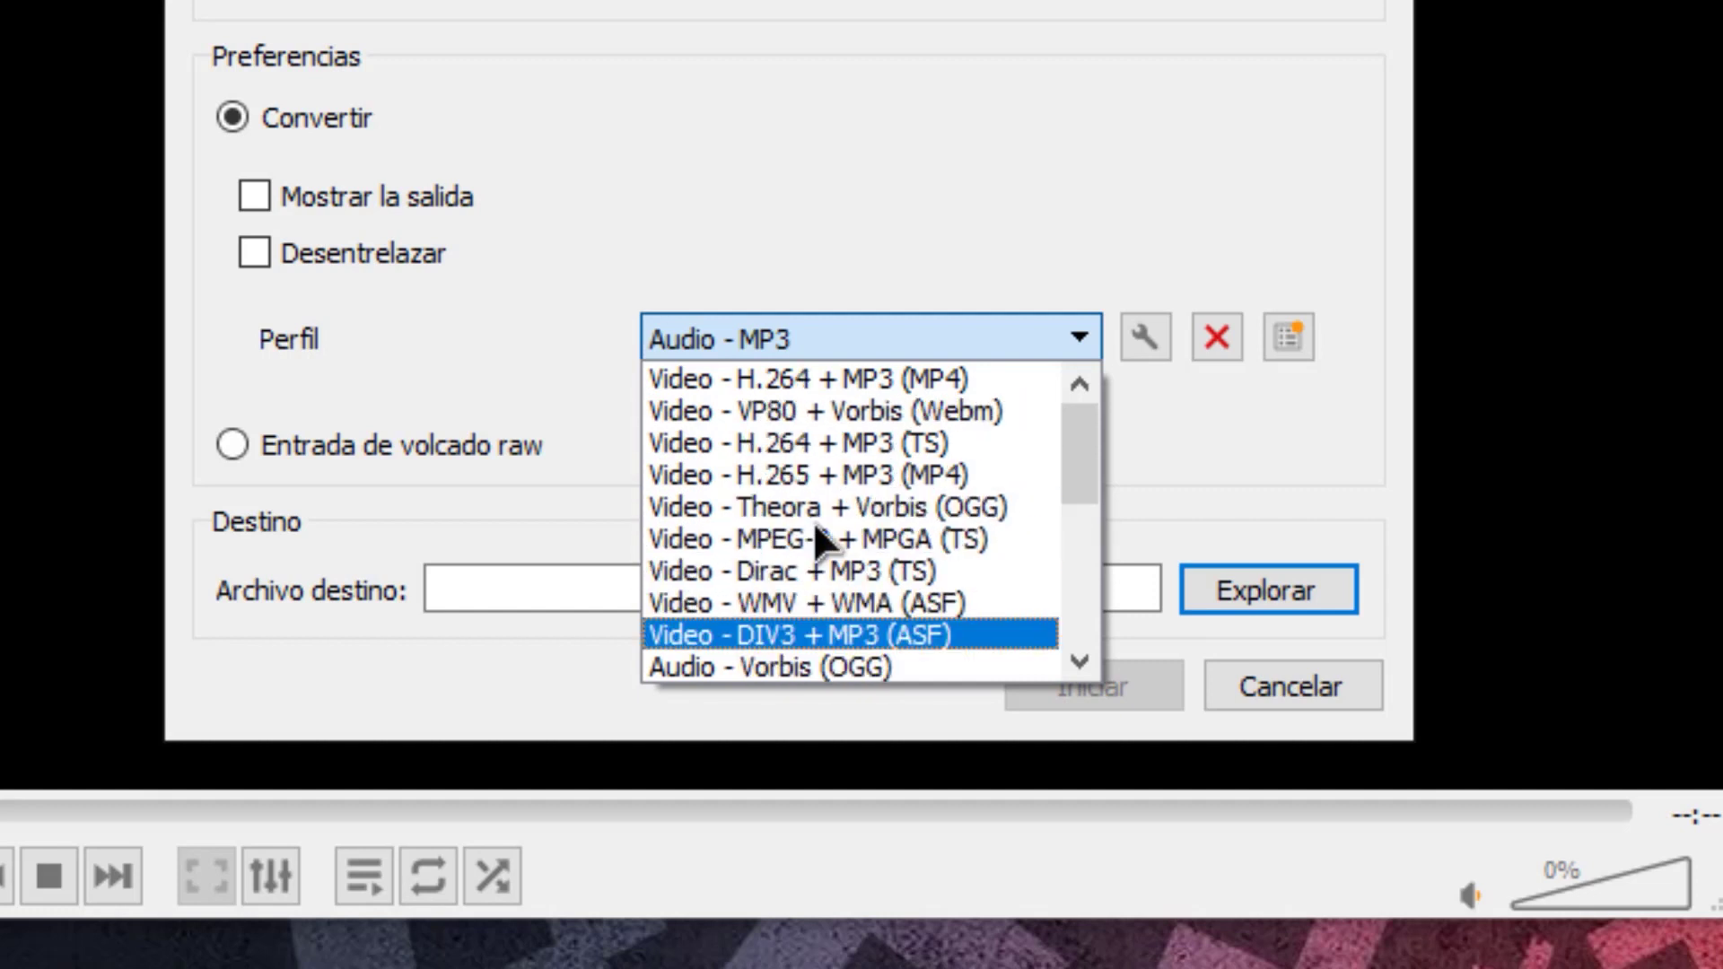
scroll(800, 454, down, 3)
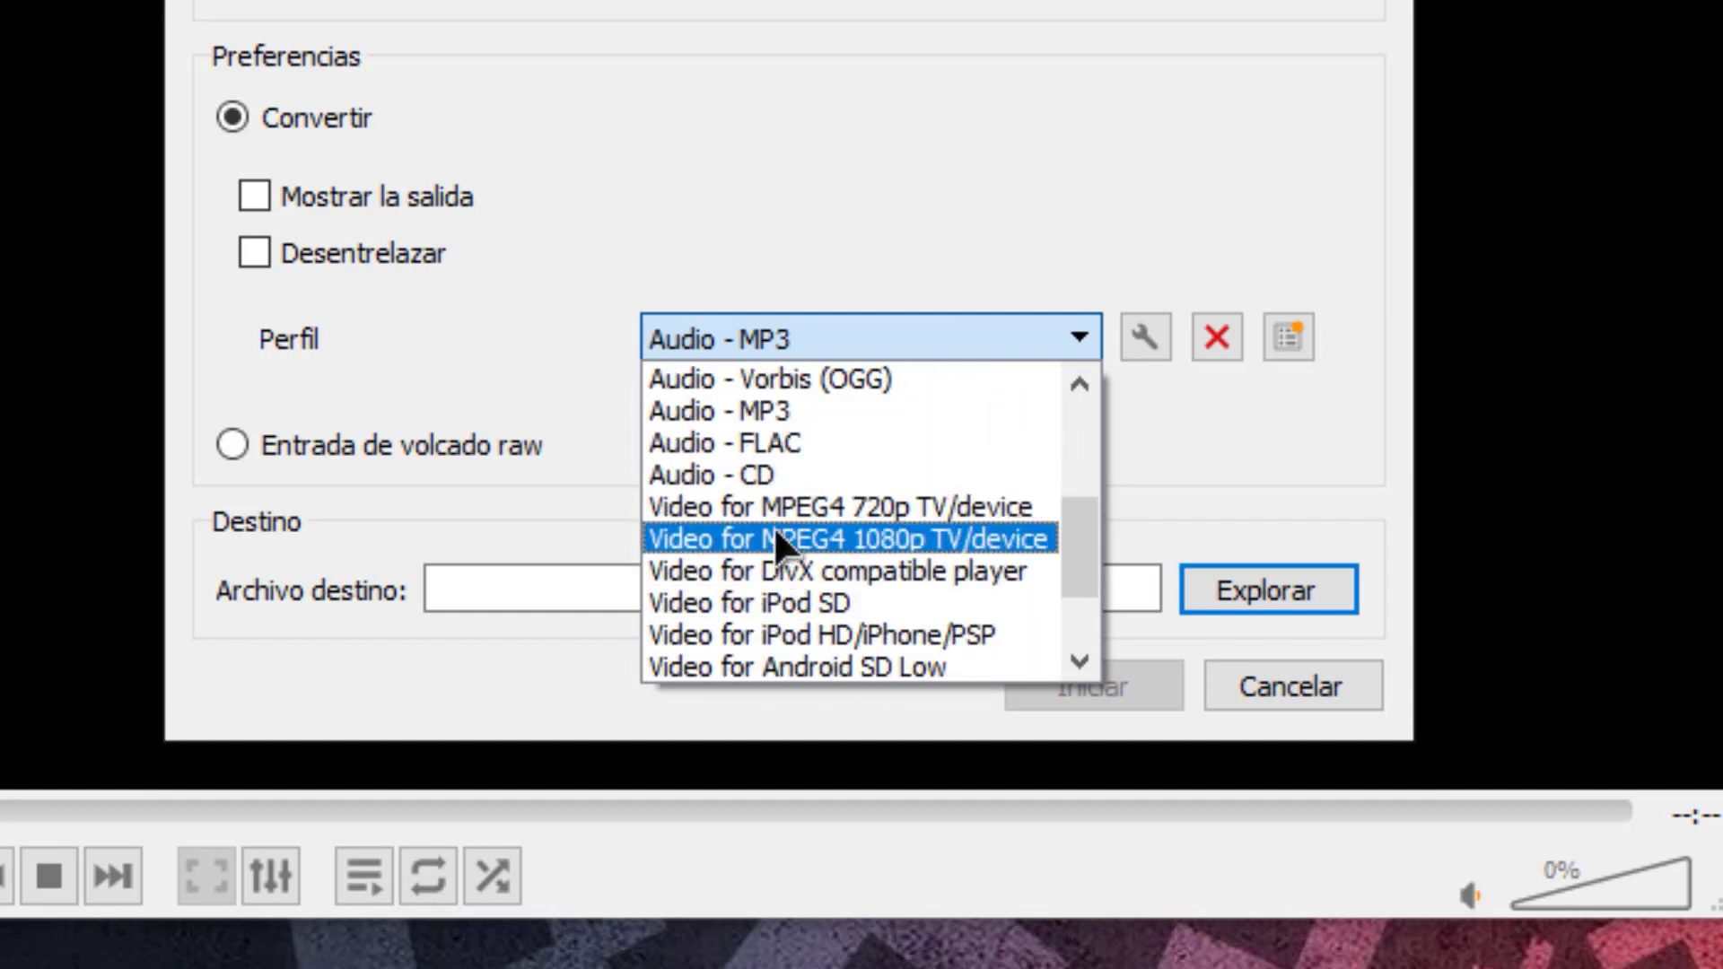
click(740, 410)
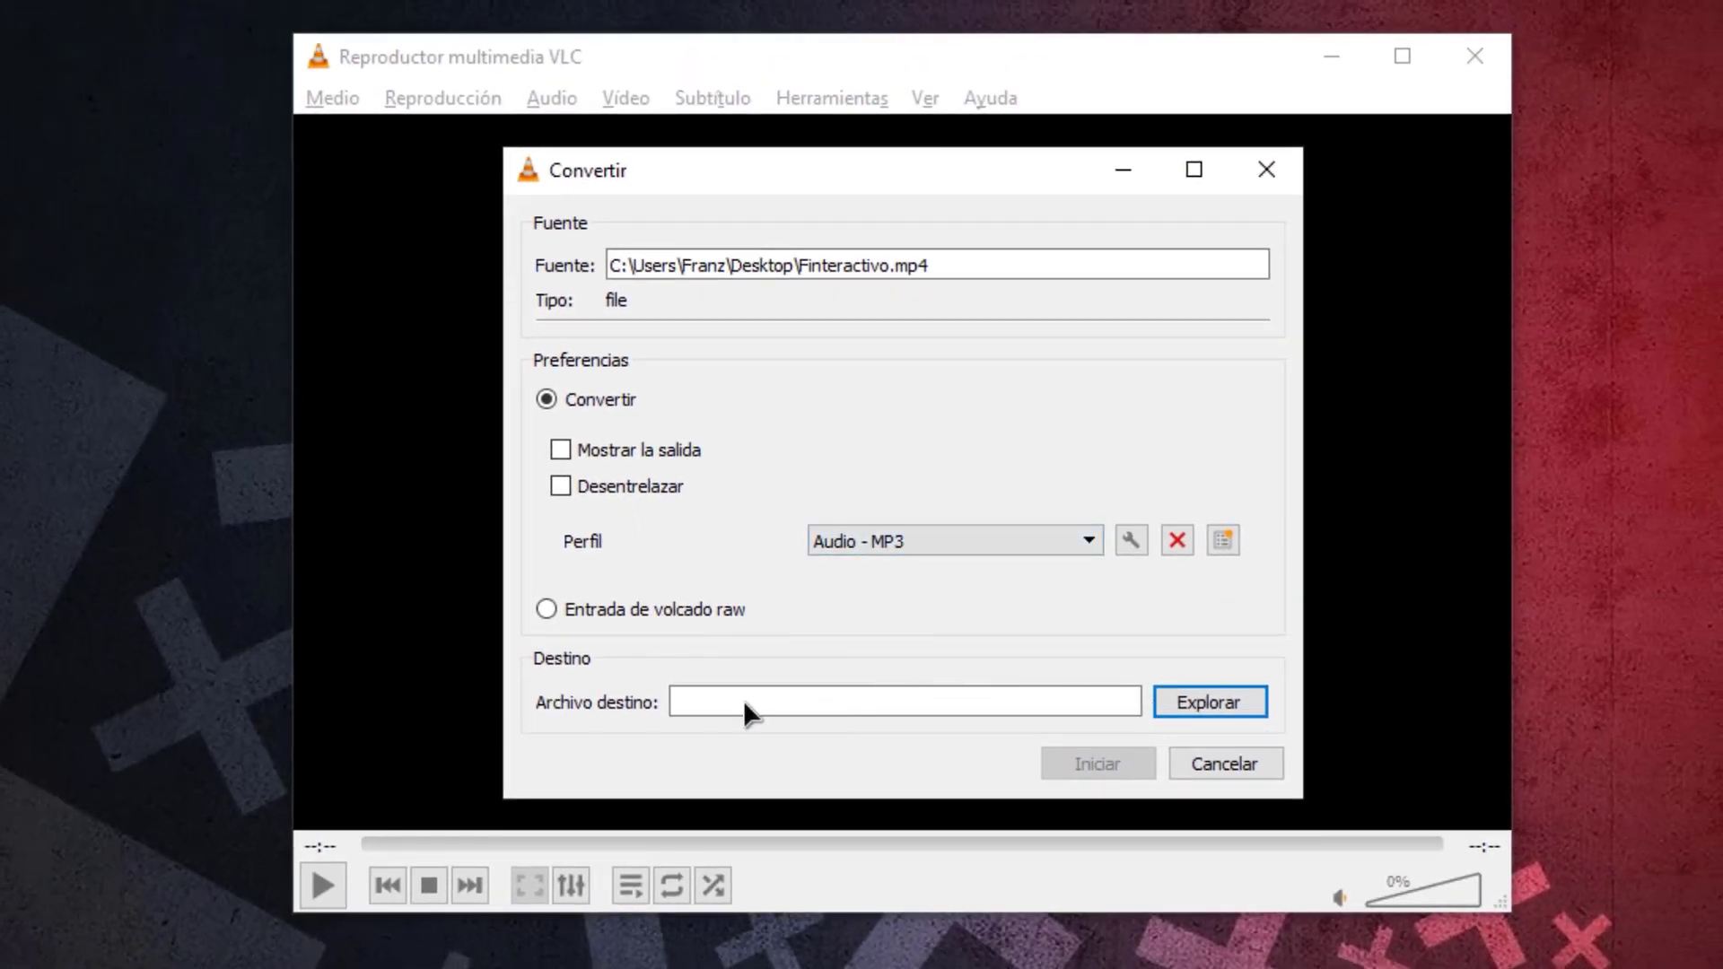
Set the destination to an MP3 file named Finteractivo on the desktop, without the .mp4 extension, and start the conversion.
click(1210, 703)
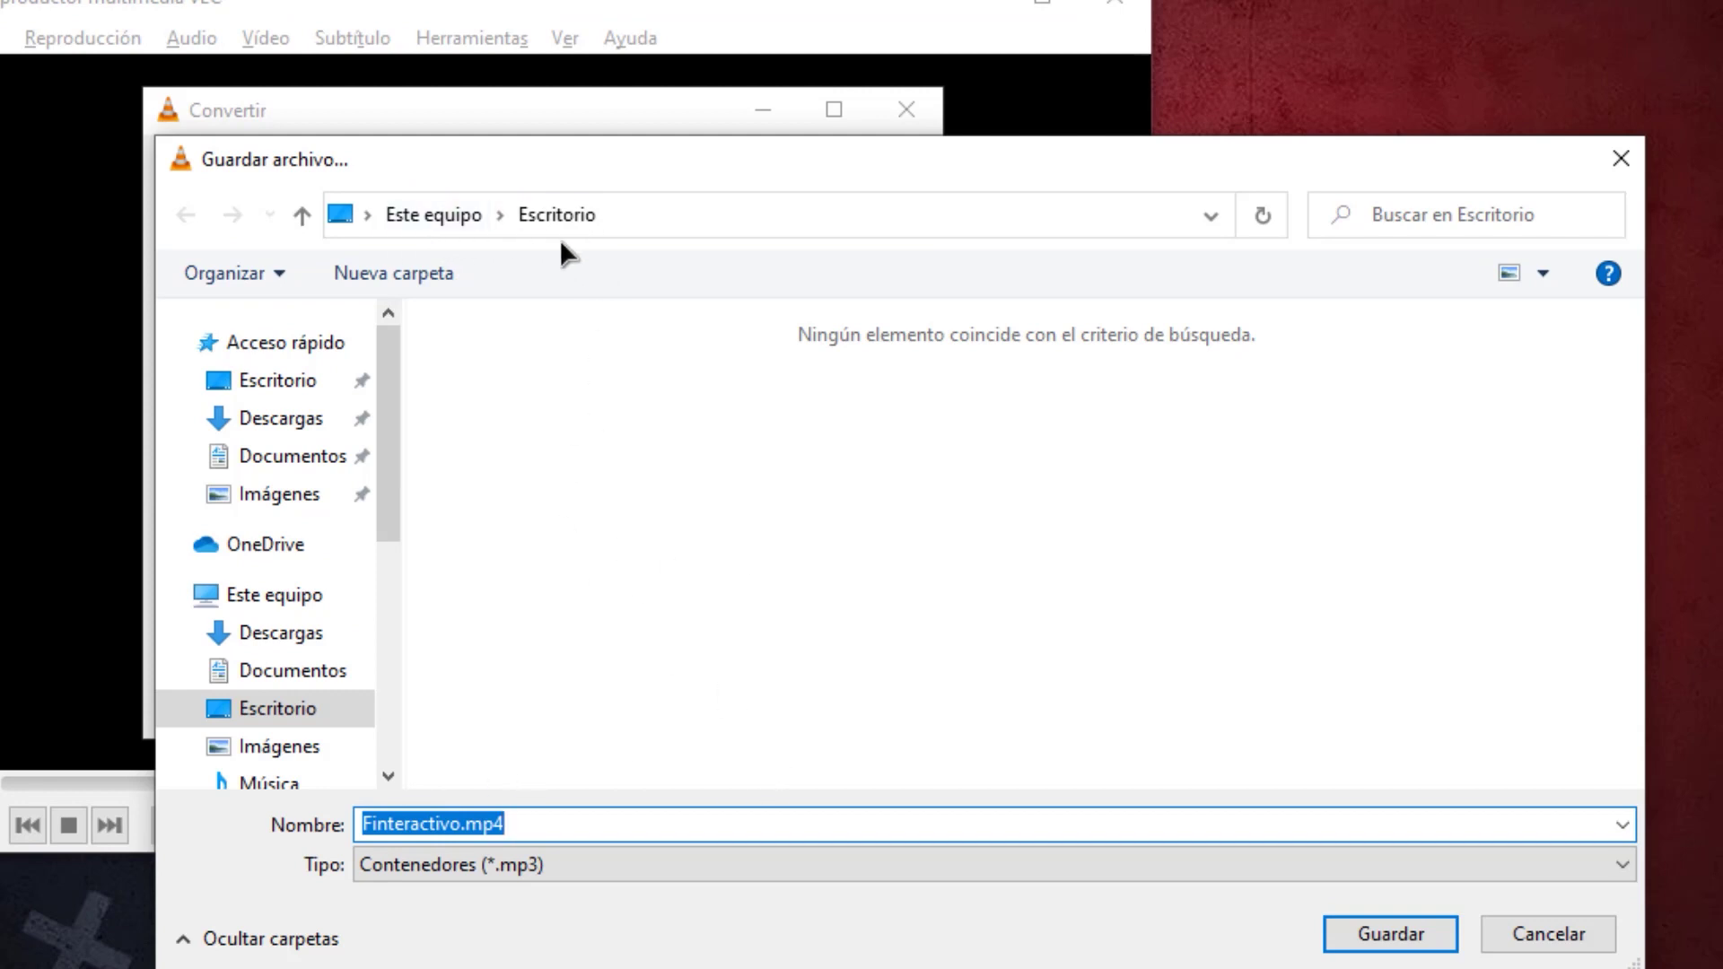
click(556, 821)
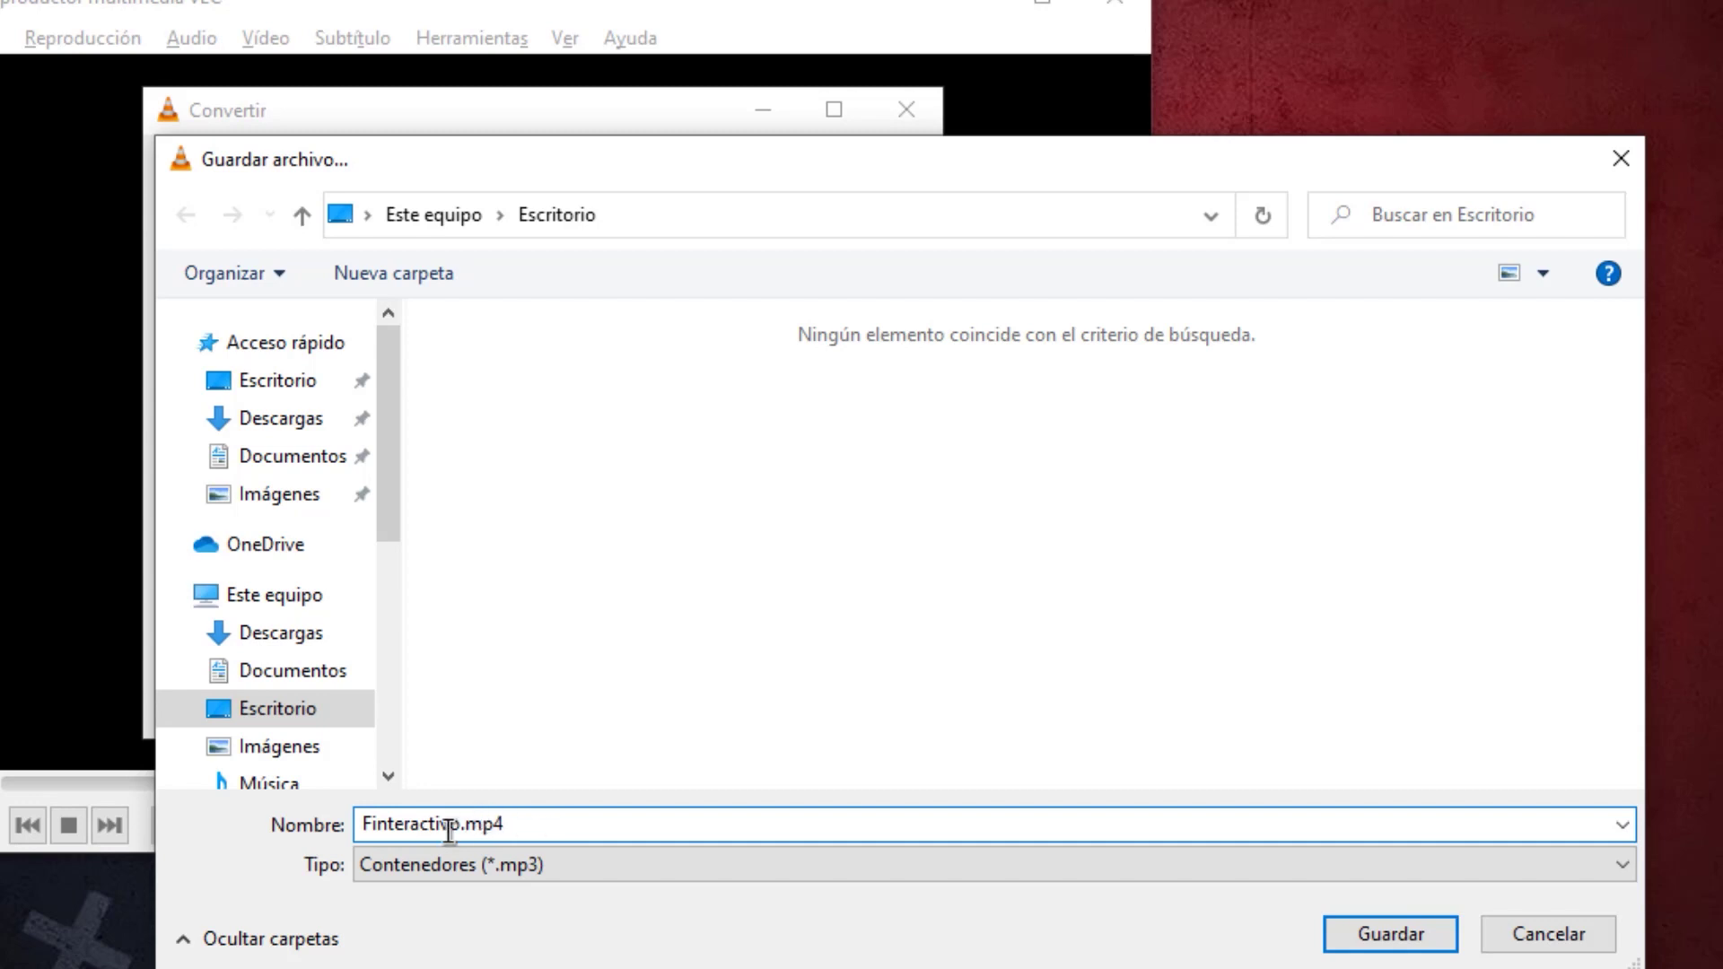
drag(461, 822, 538, 821)
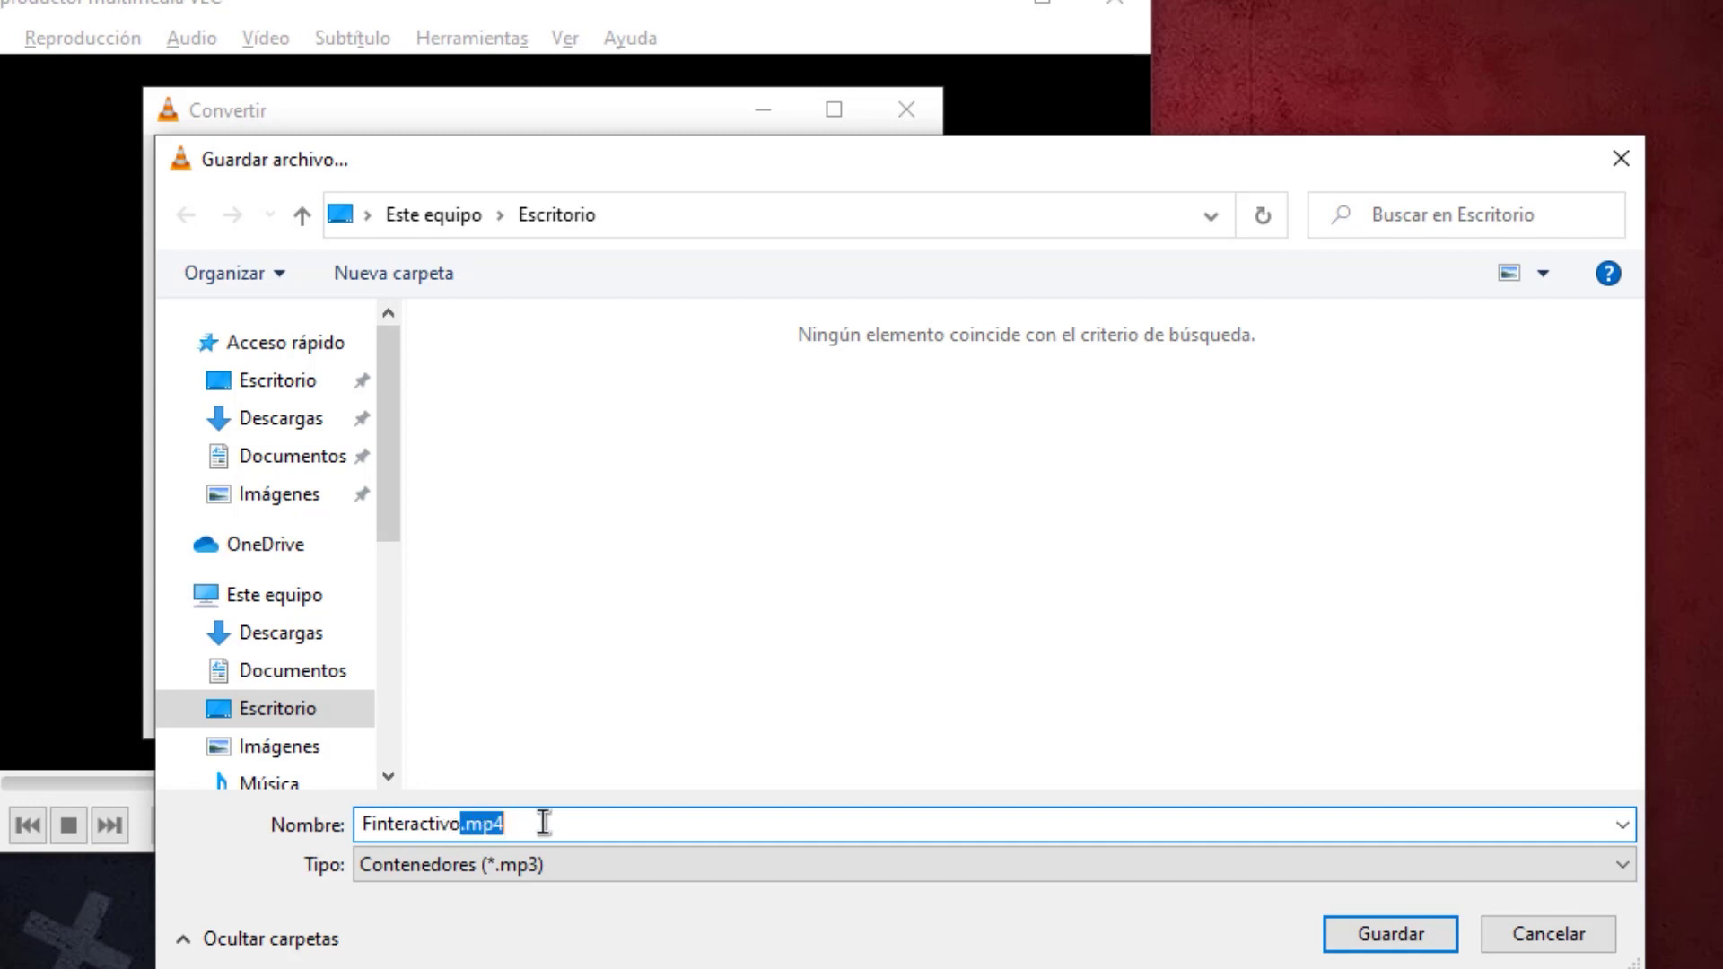
key(BackSpace)
click(733, 831)
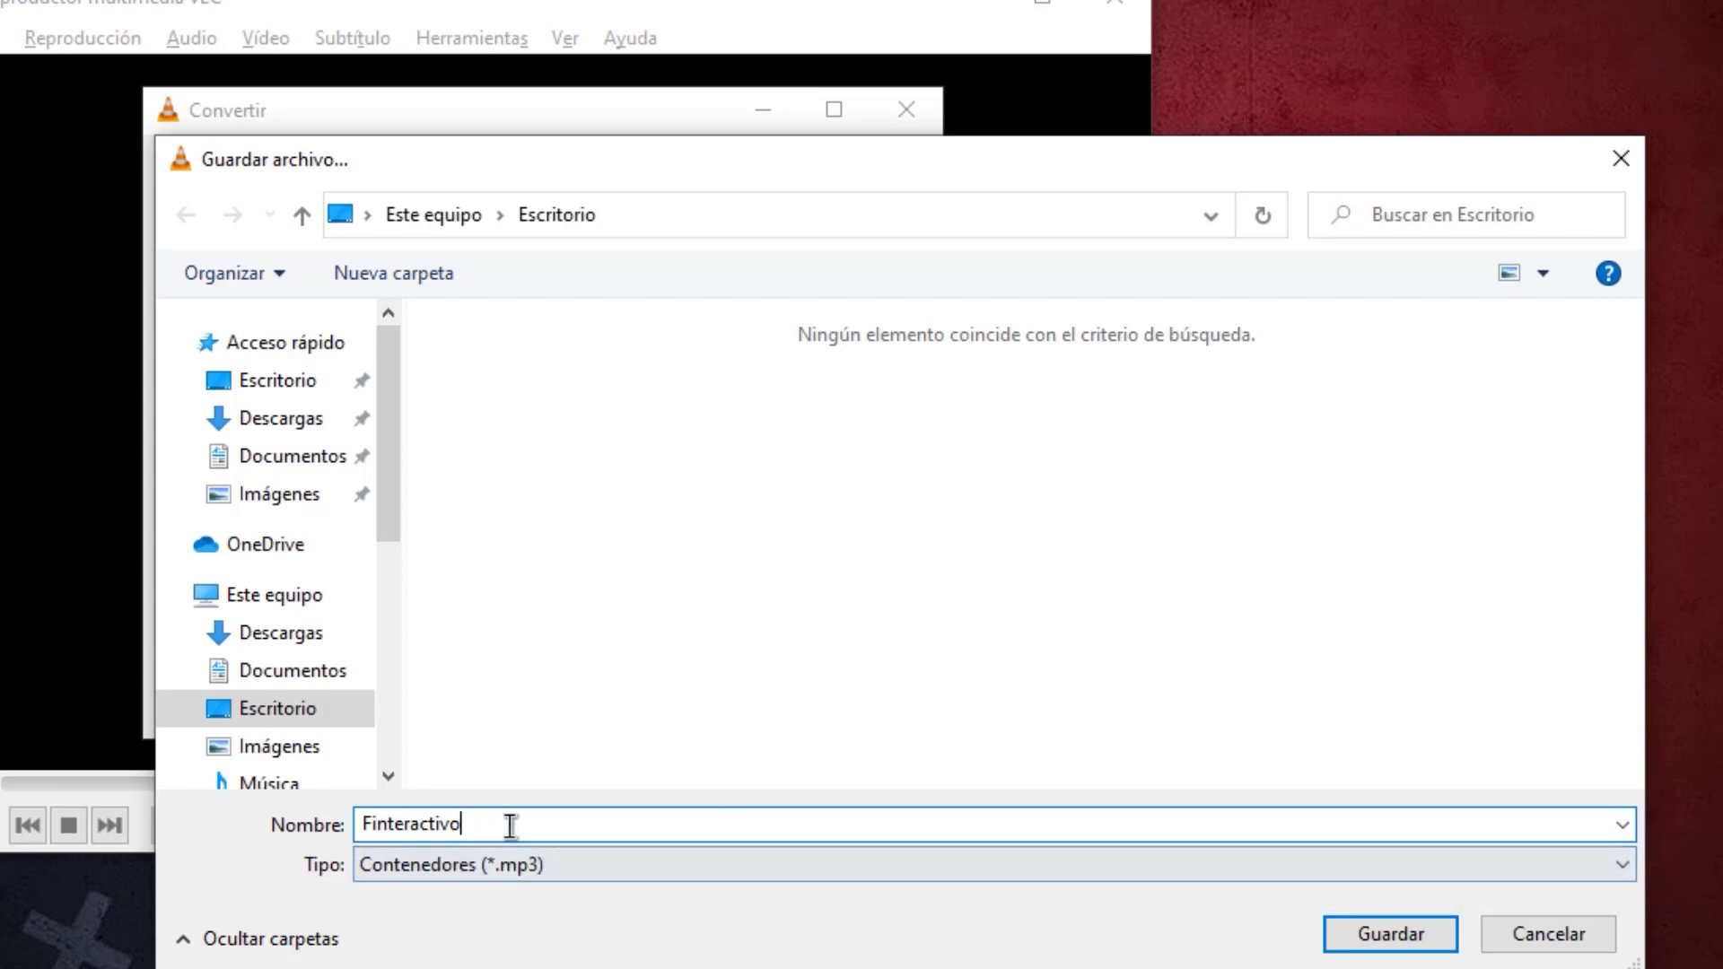
drag(510, 823, 355, 818)
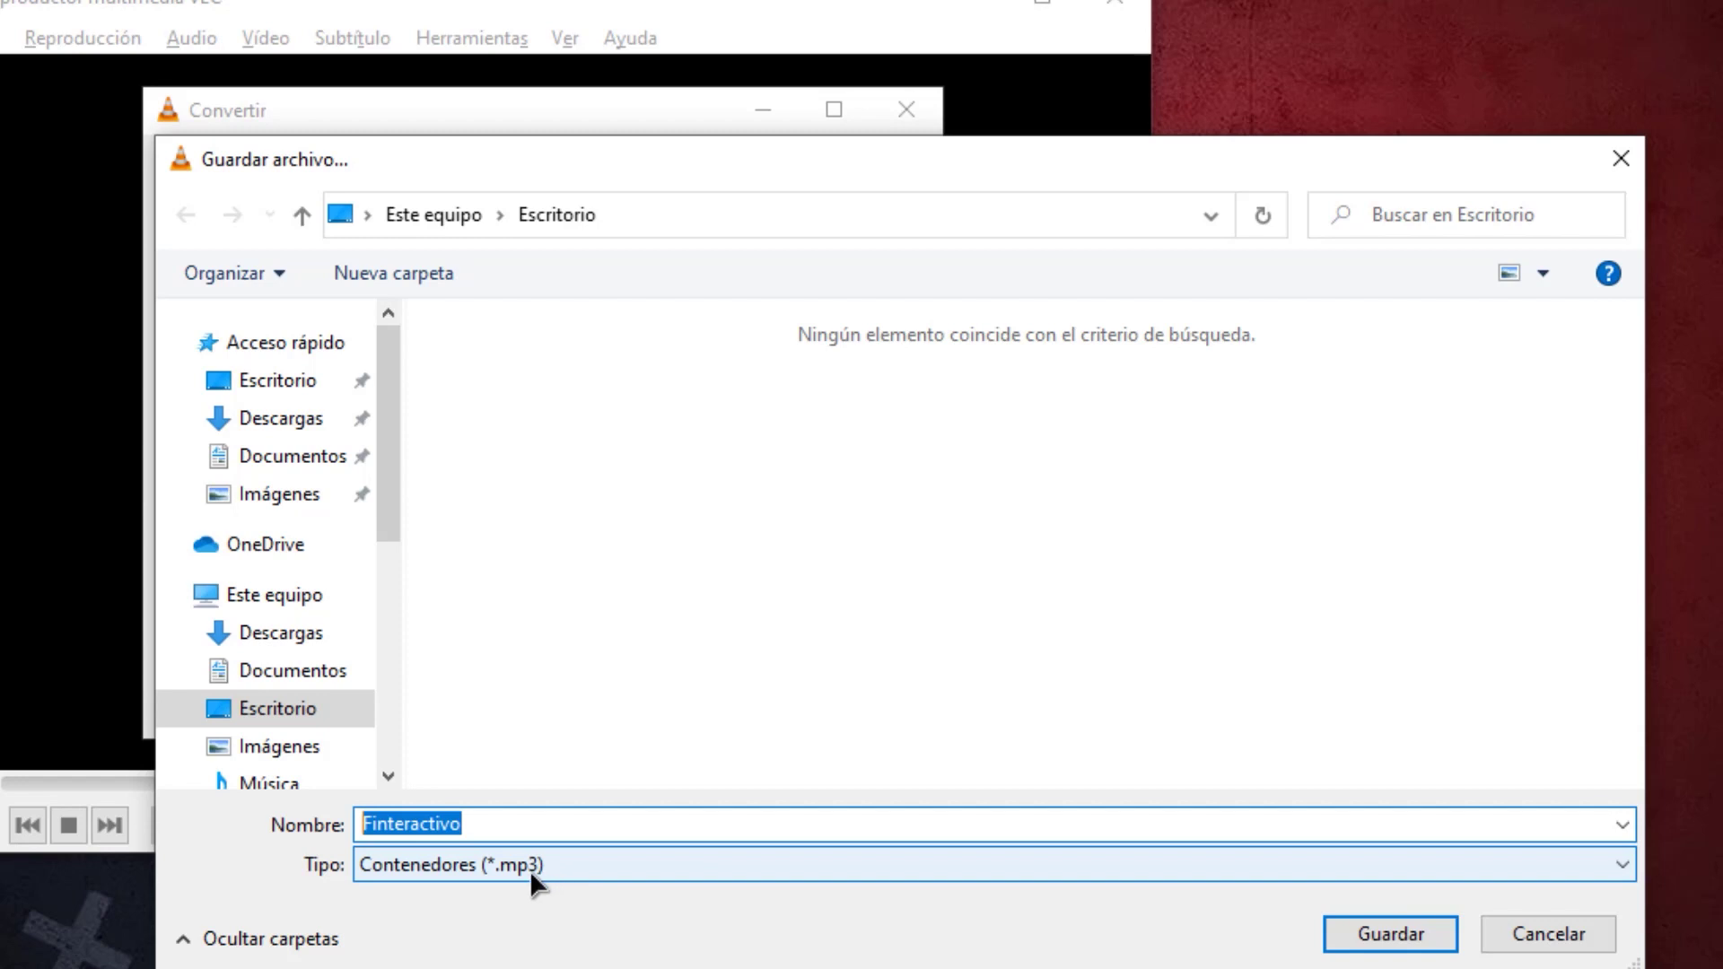
click(949, 831)
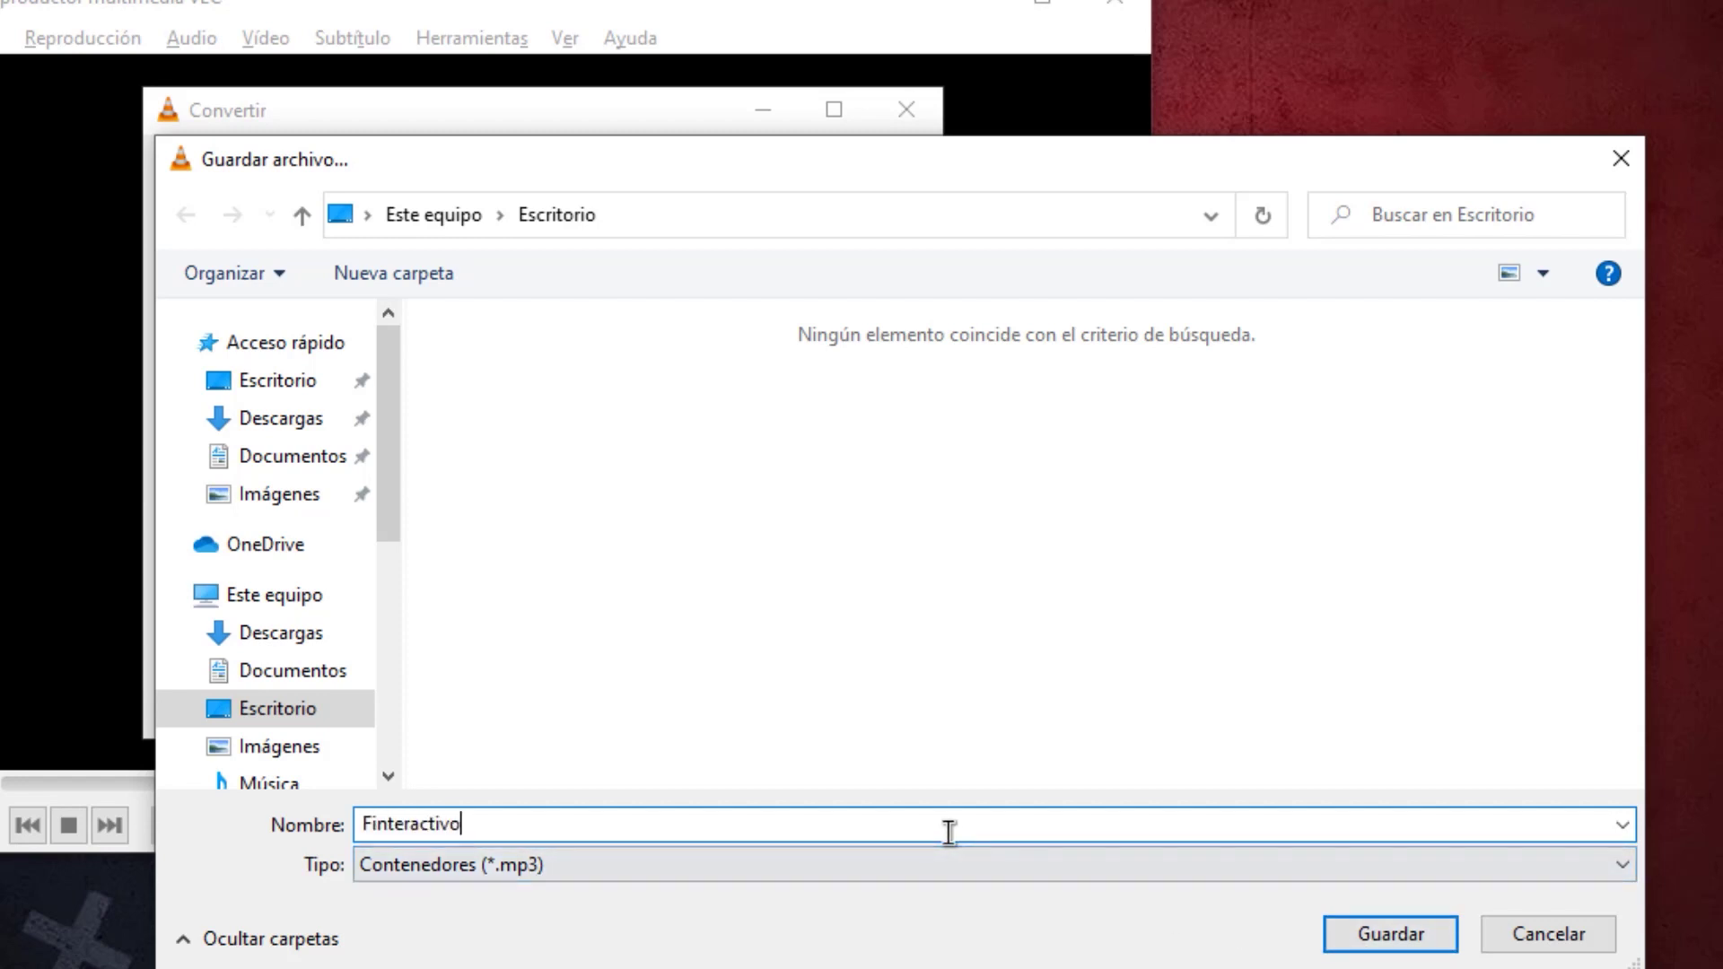
click(1386, 928)
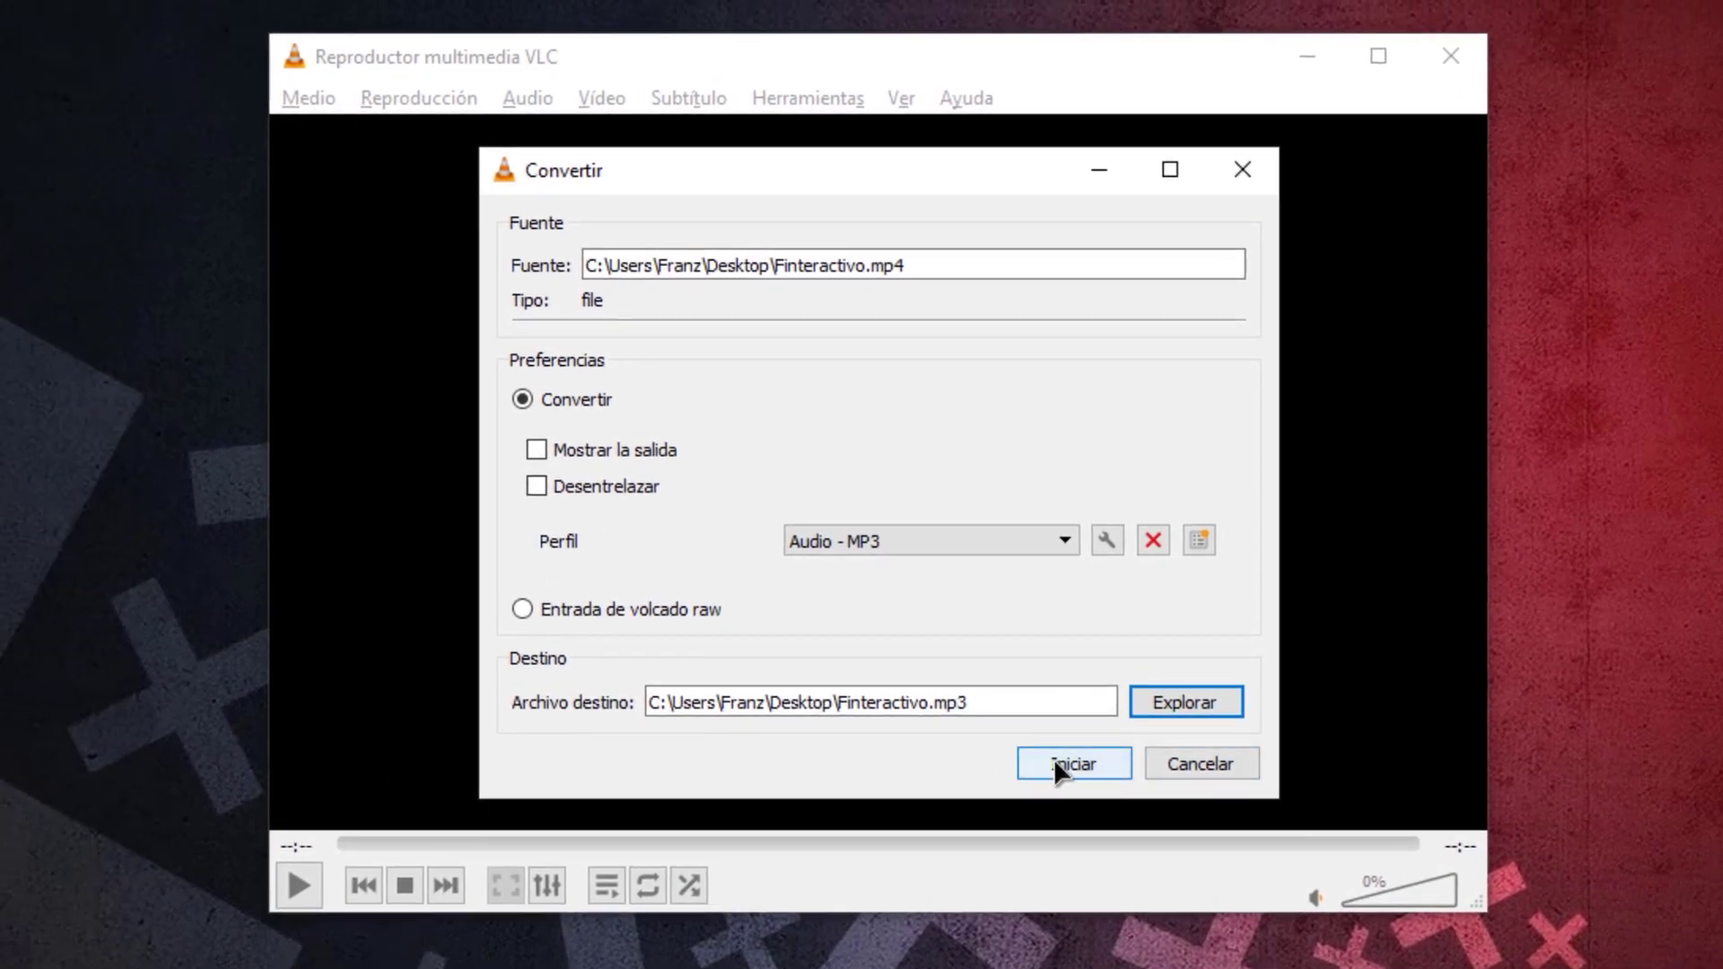
click(1054, 767)
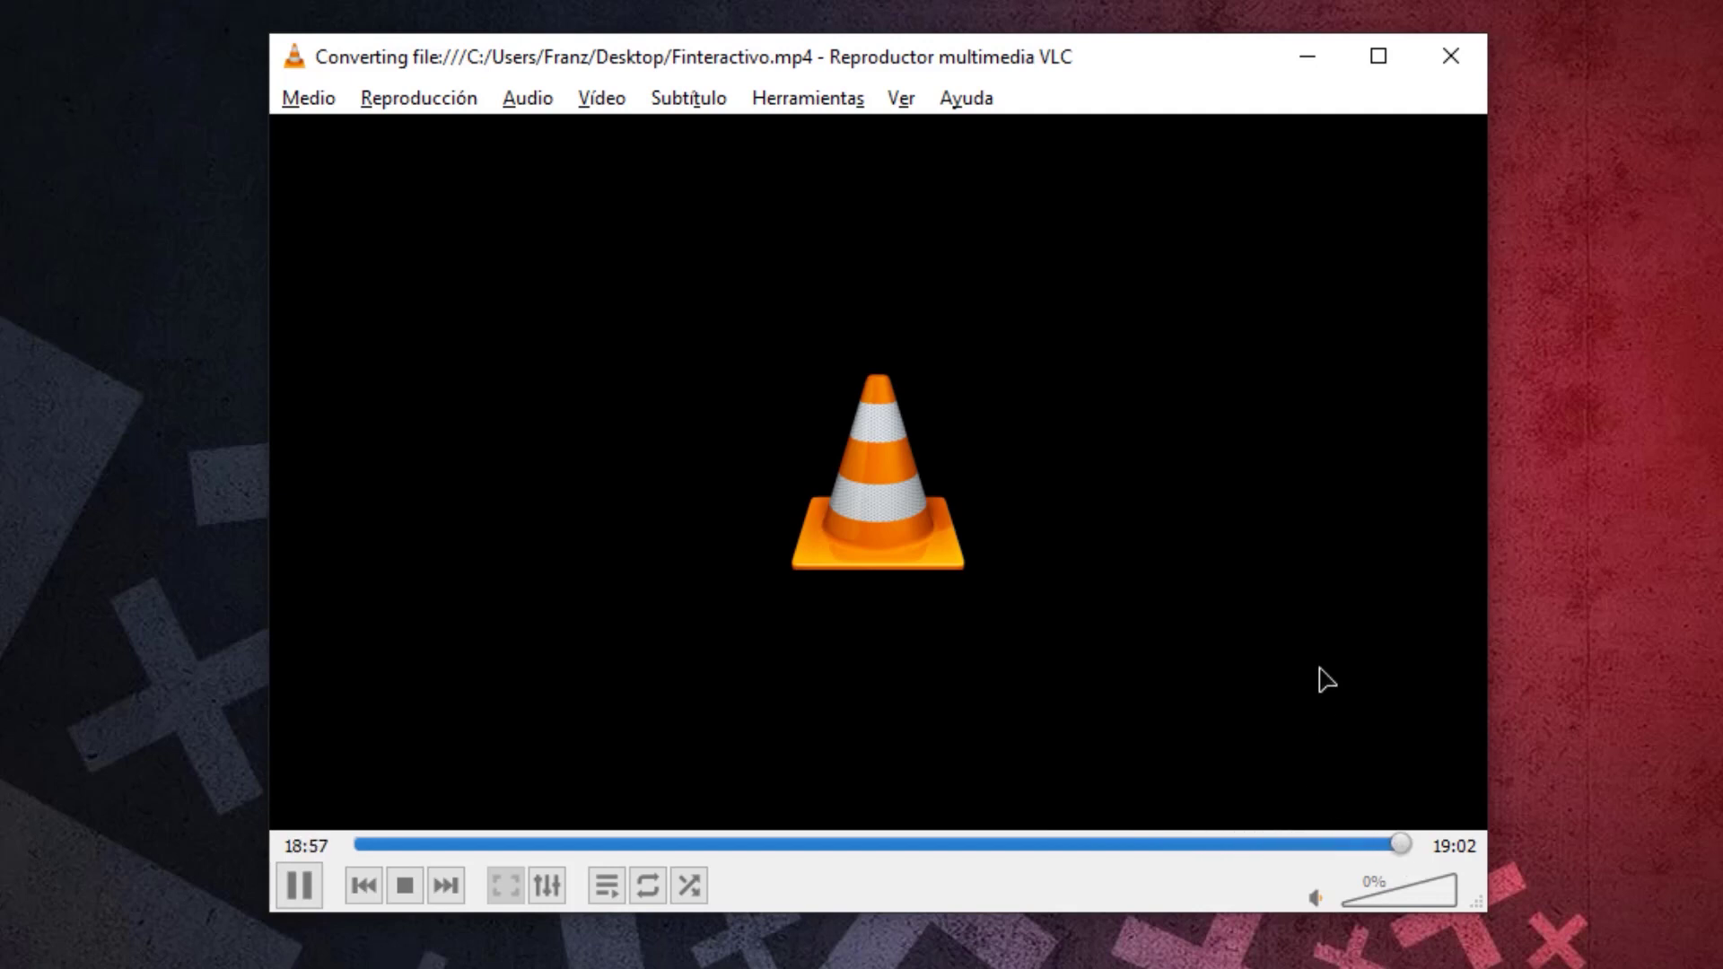
Minimize the player and examine the properties of Finteractivo.mp3 on the desktop to check its file type.
click(1303, 54)
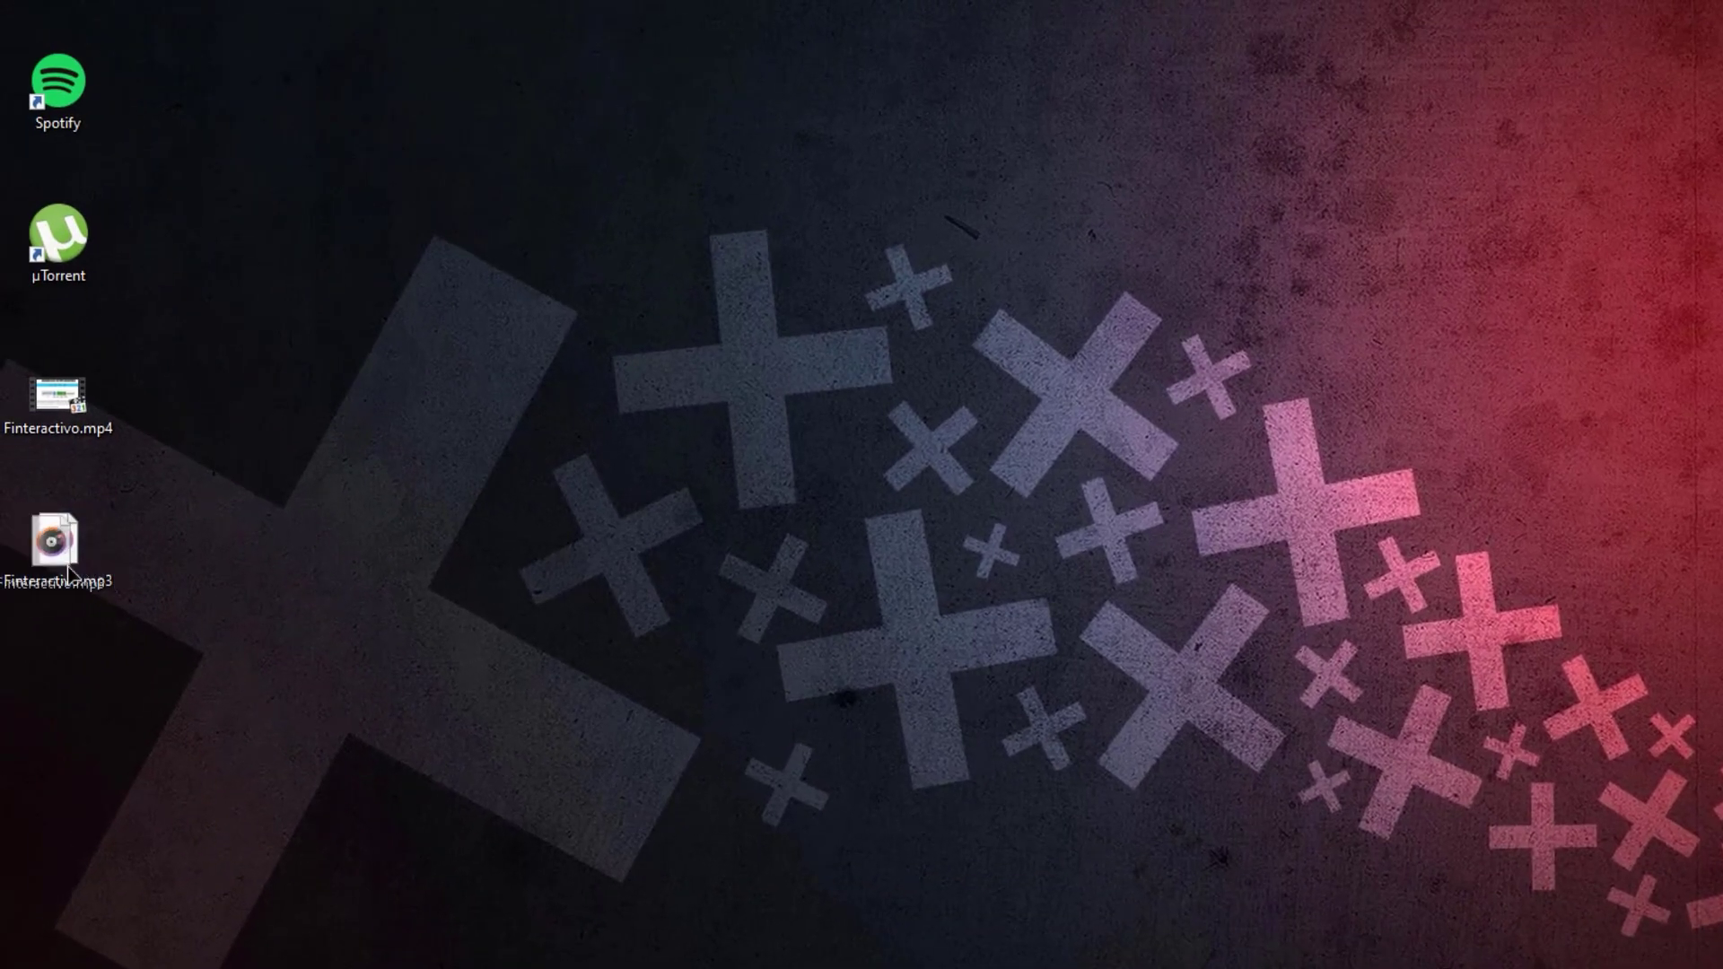
right_click(70, 569)
click(63, 547)
right_click(60, 537)
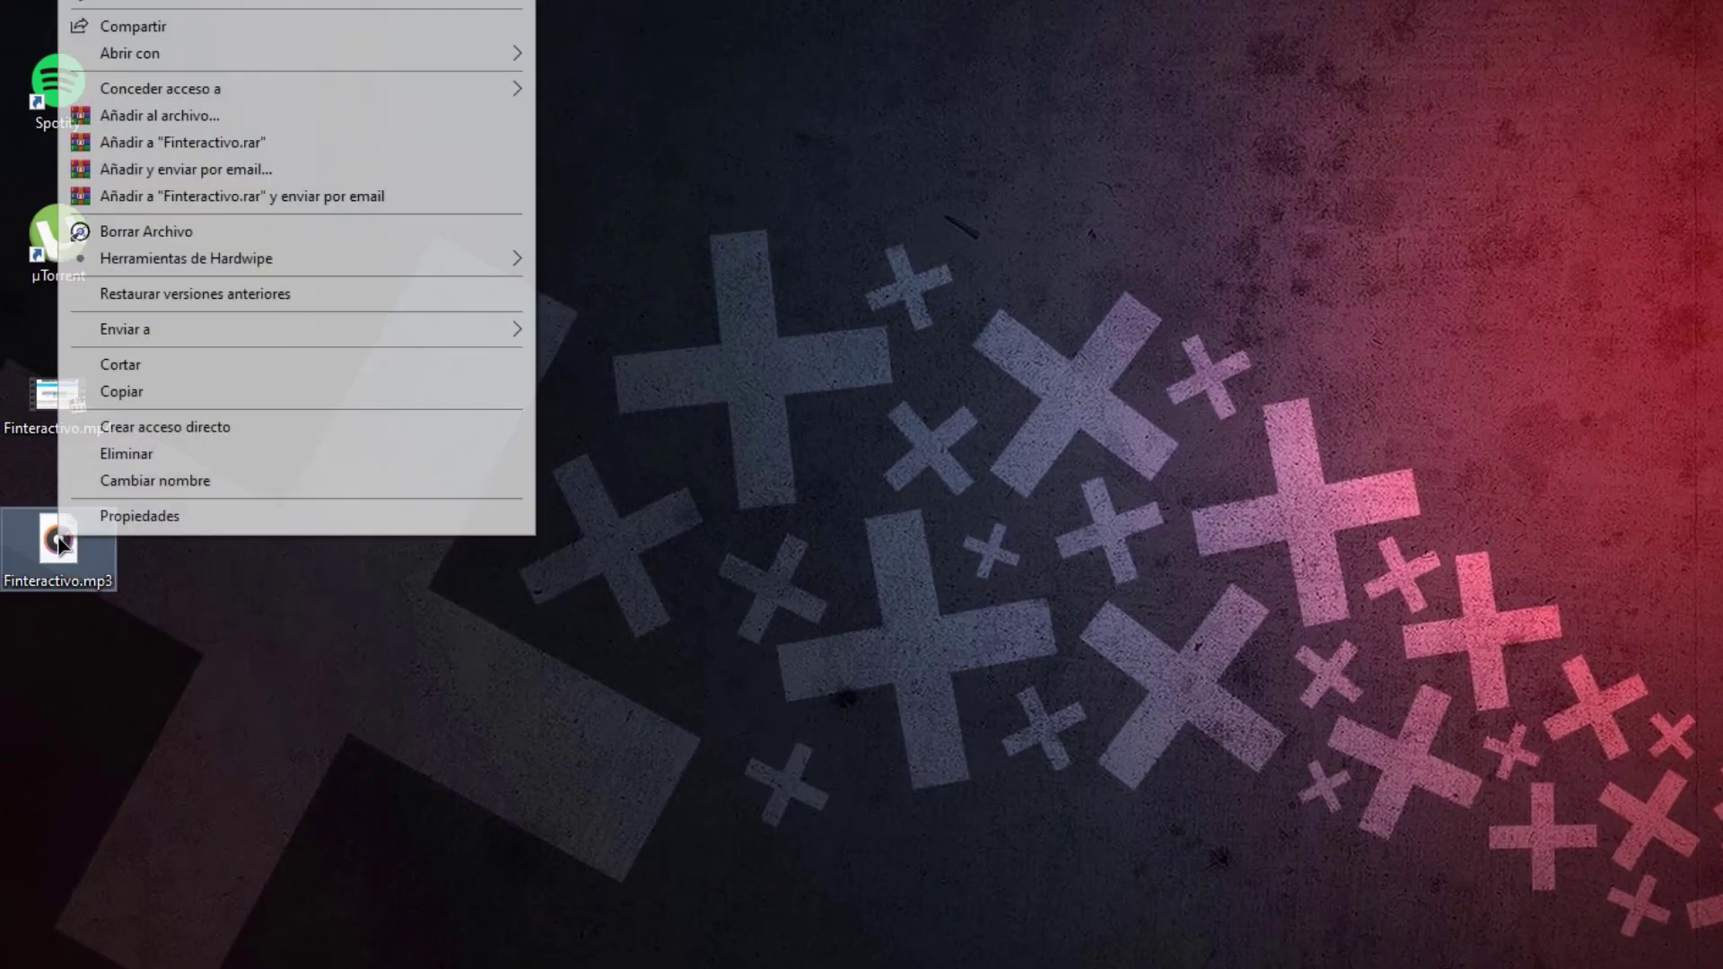
click(112, 513)
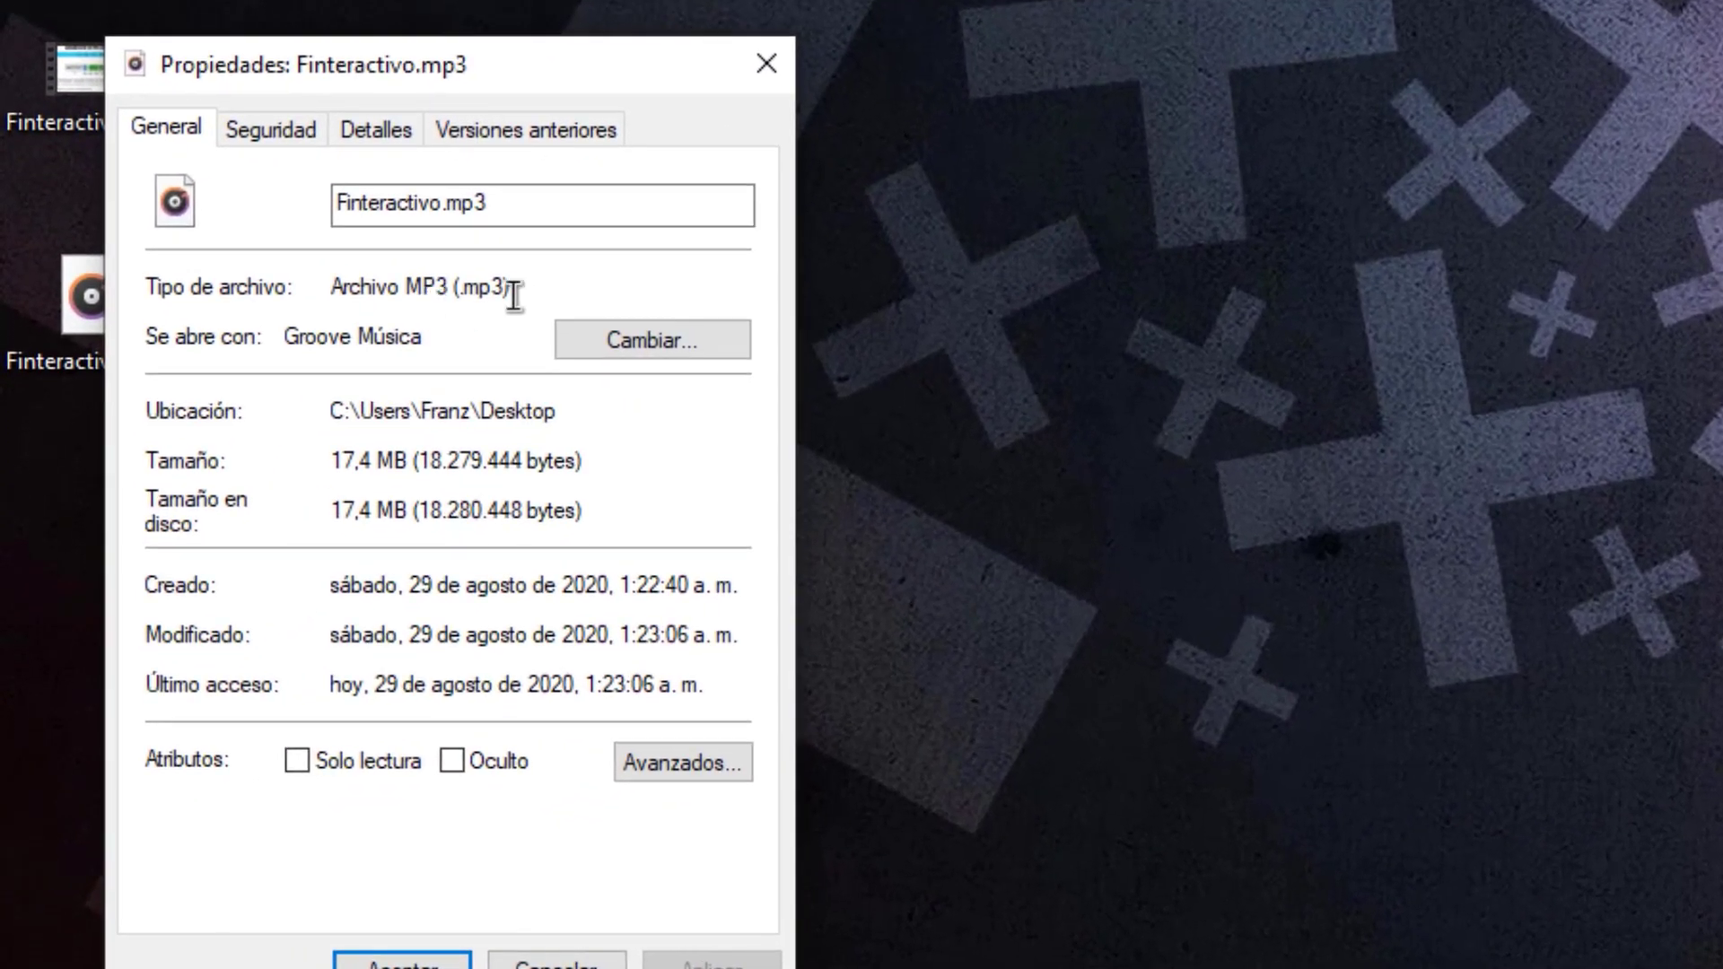
click(499, 380)
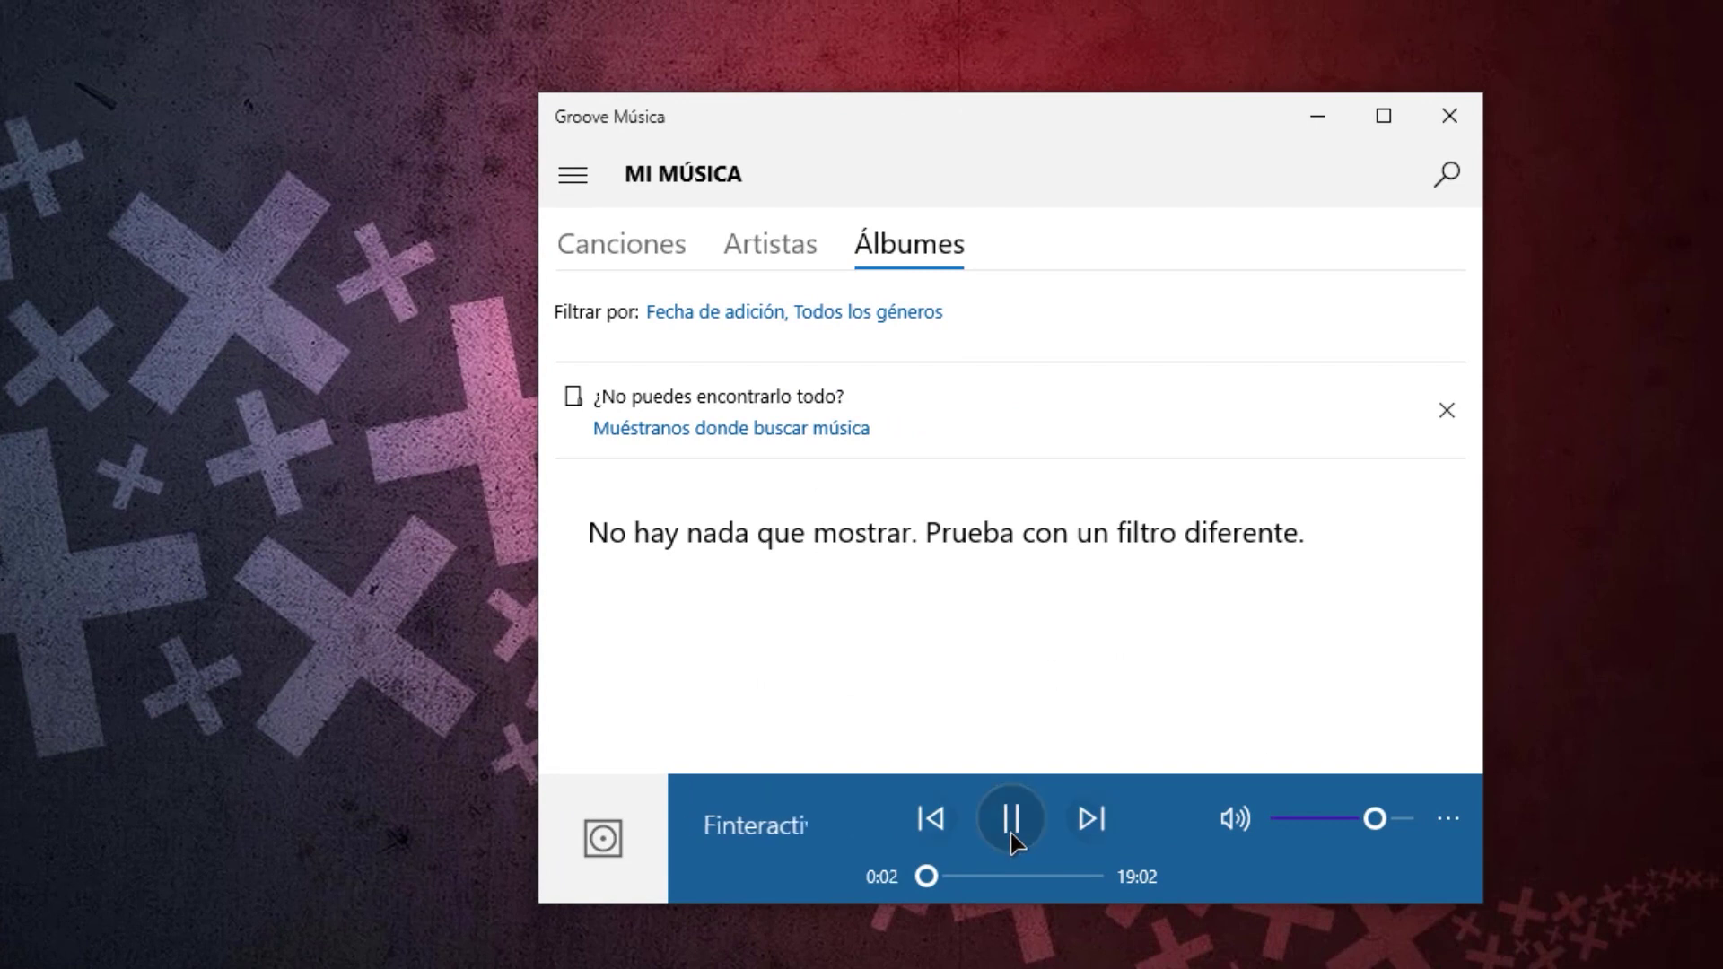
Check the audio of Finteractivo.mp3 in Groove Música by skipping to two later points, and minimize the music player.
click(950, 875)
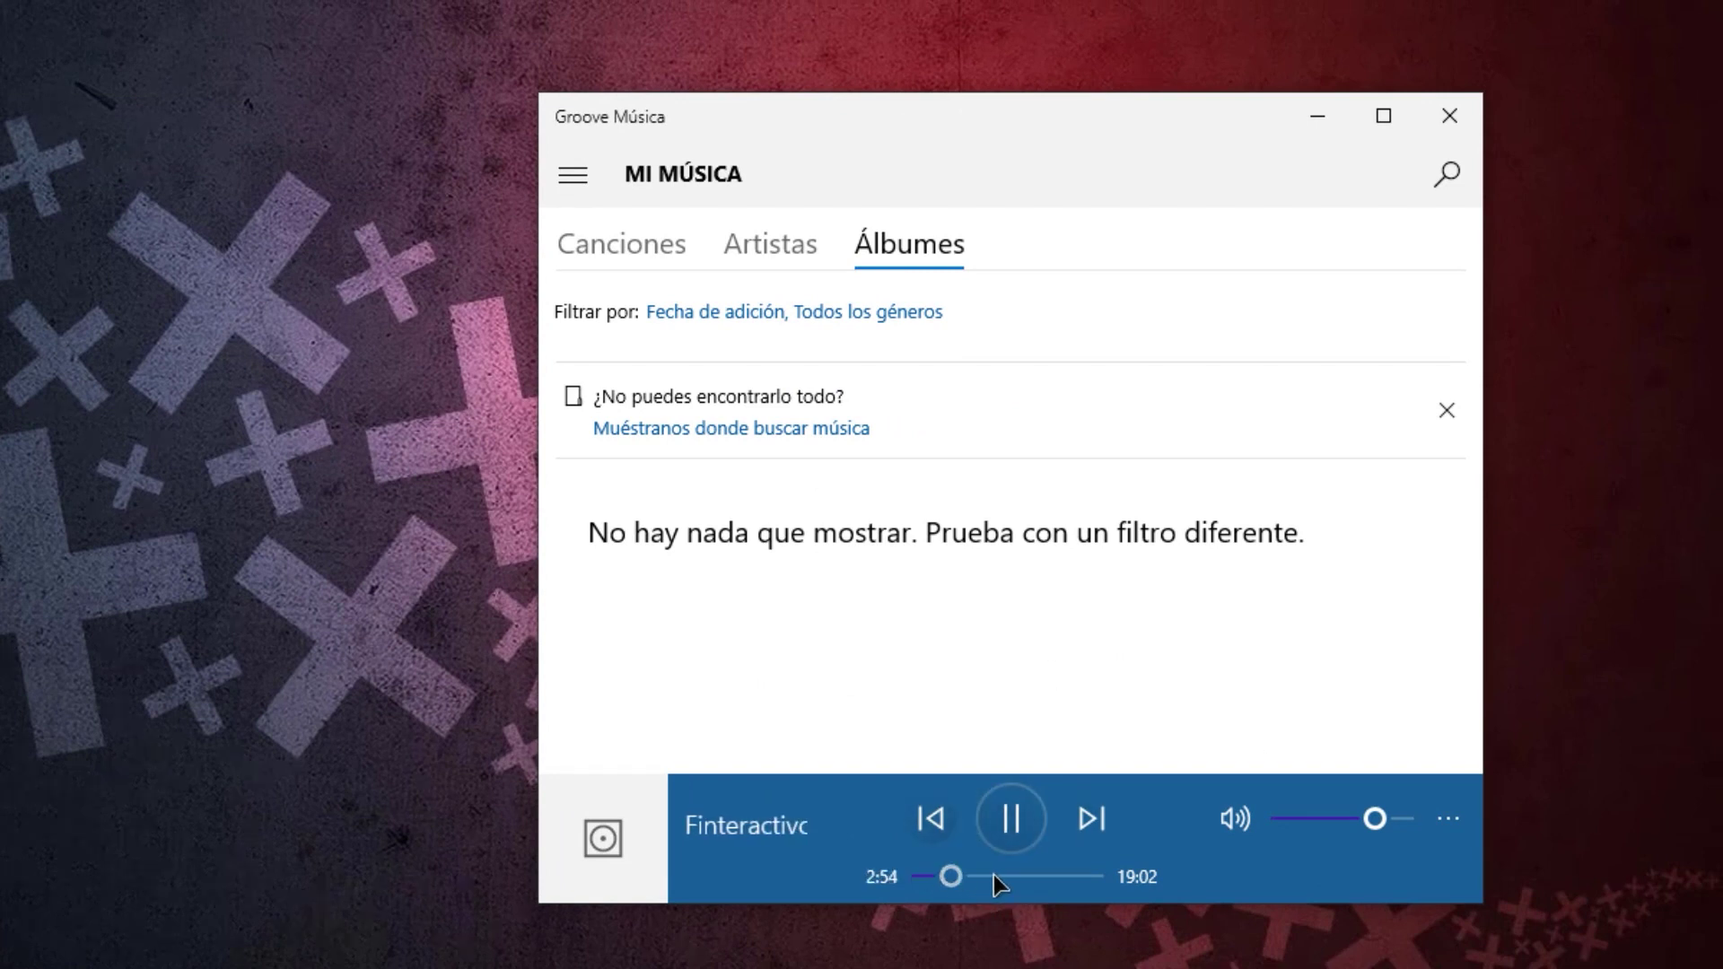
click(993, 875)
click(1319, 117)
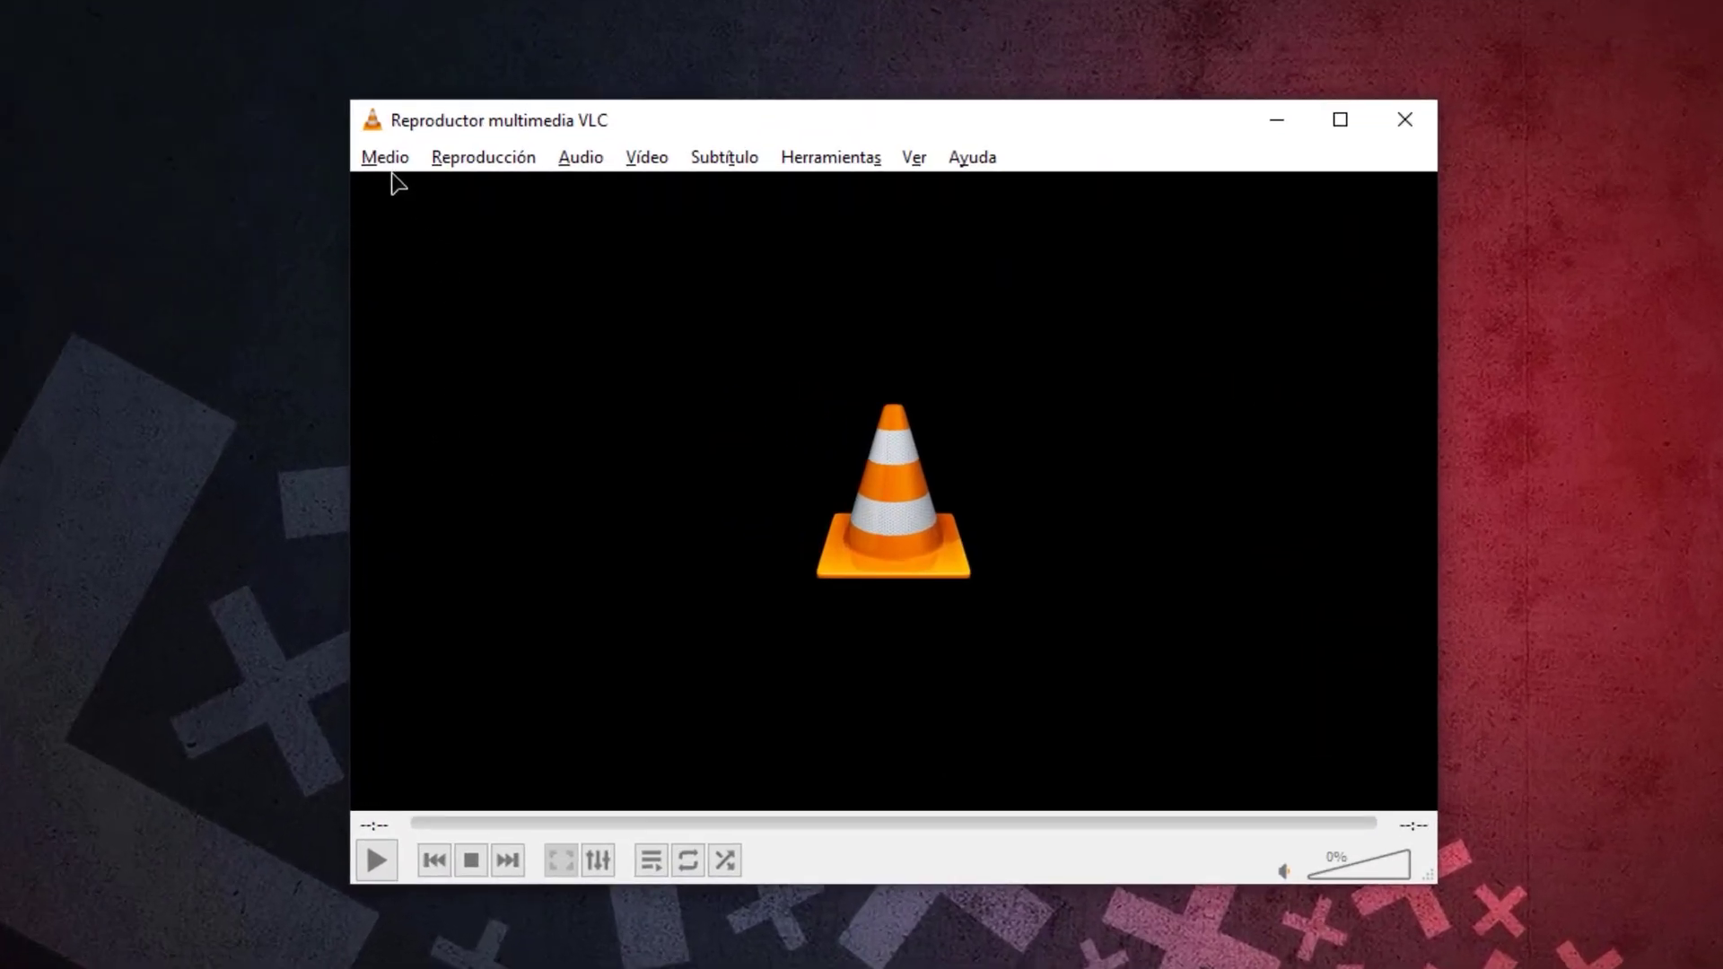
In VLC, start another conversion with Finteractivo.mp4 as the source and proceed to the conversion settings.
click(384, 160)
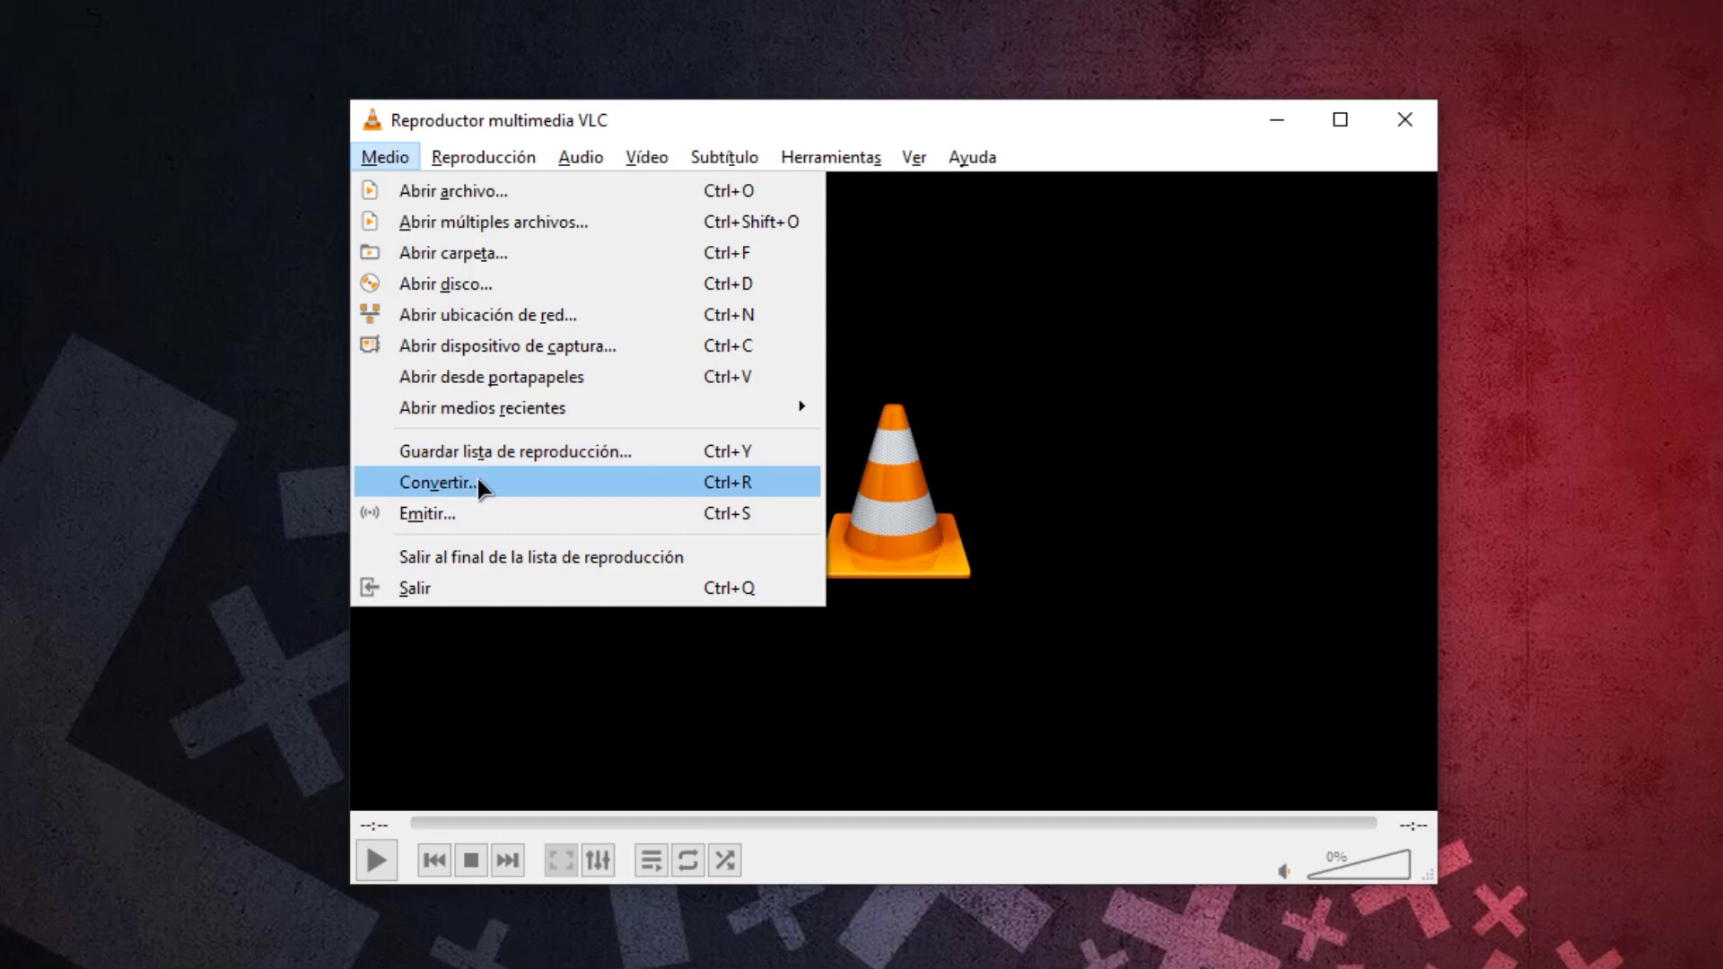
click(438, 483)
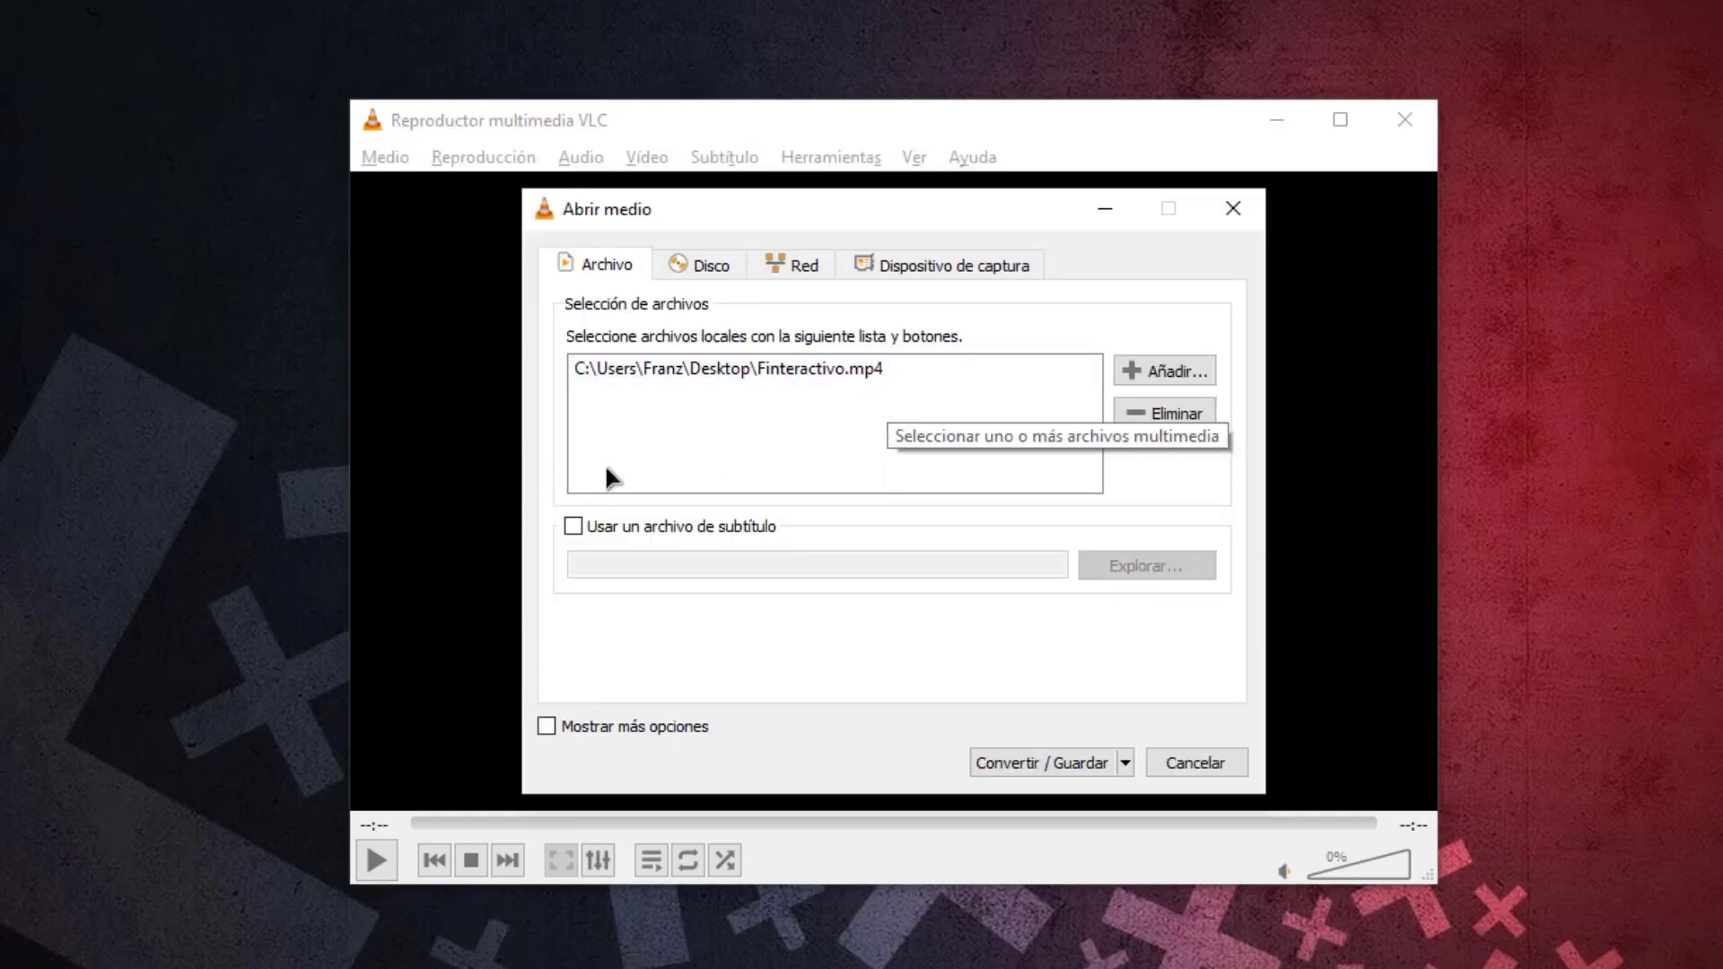
click(1032, 765)
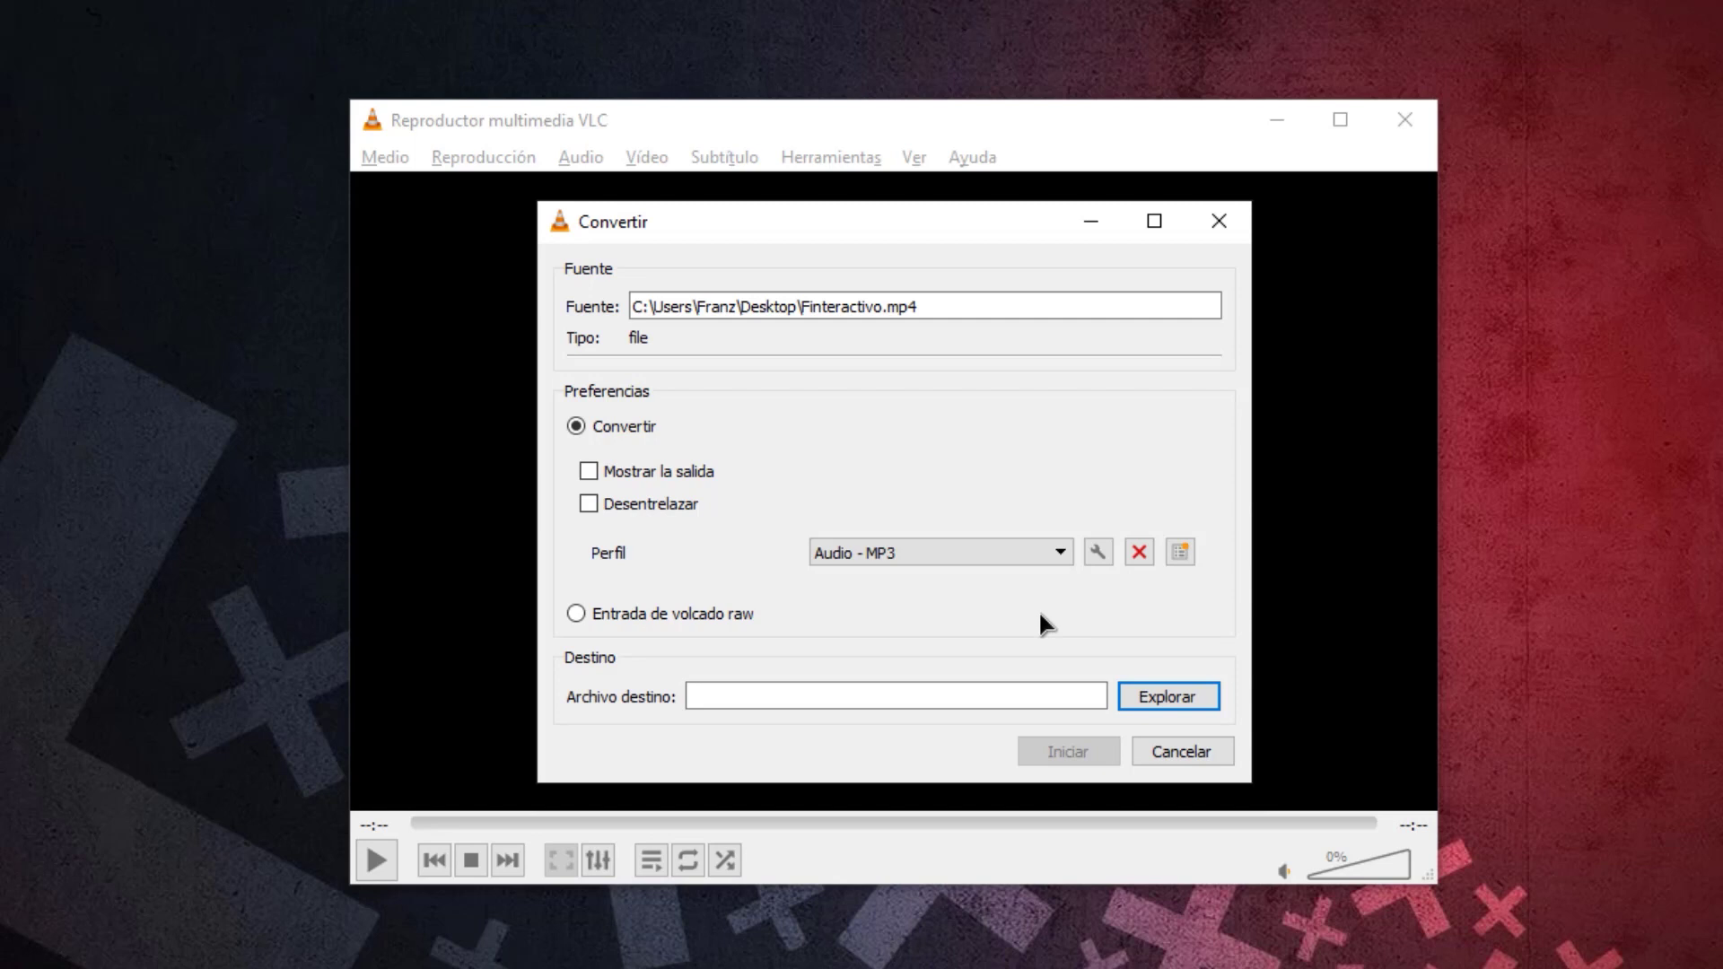
Look over the available conversion profiles, keeping Audio - MP3, and start creating a new profile.
click(1056, 554)
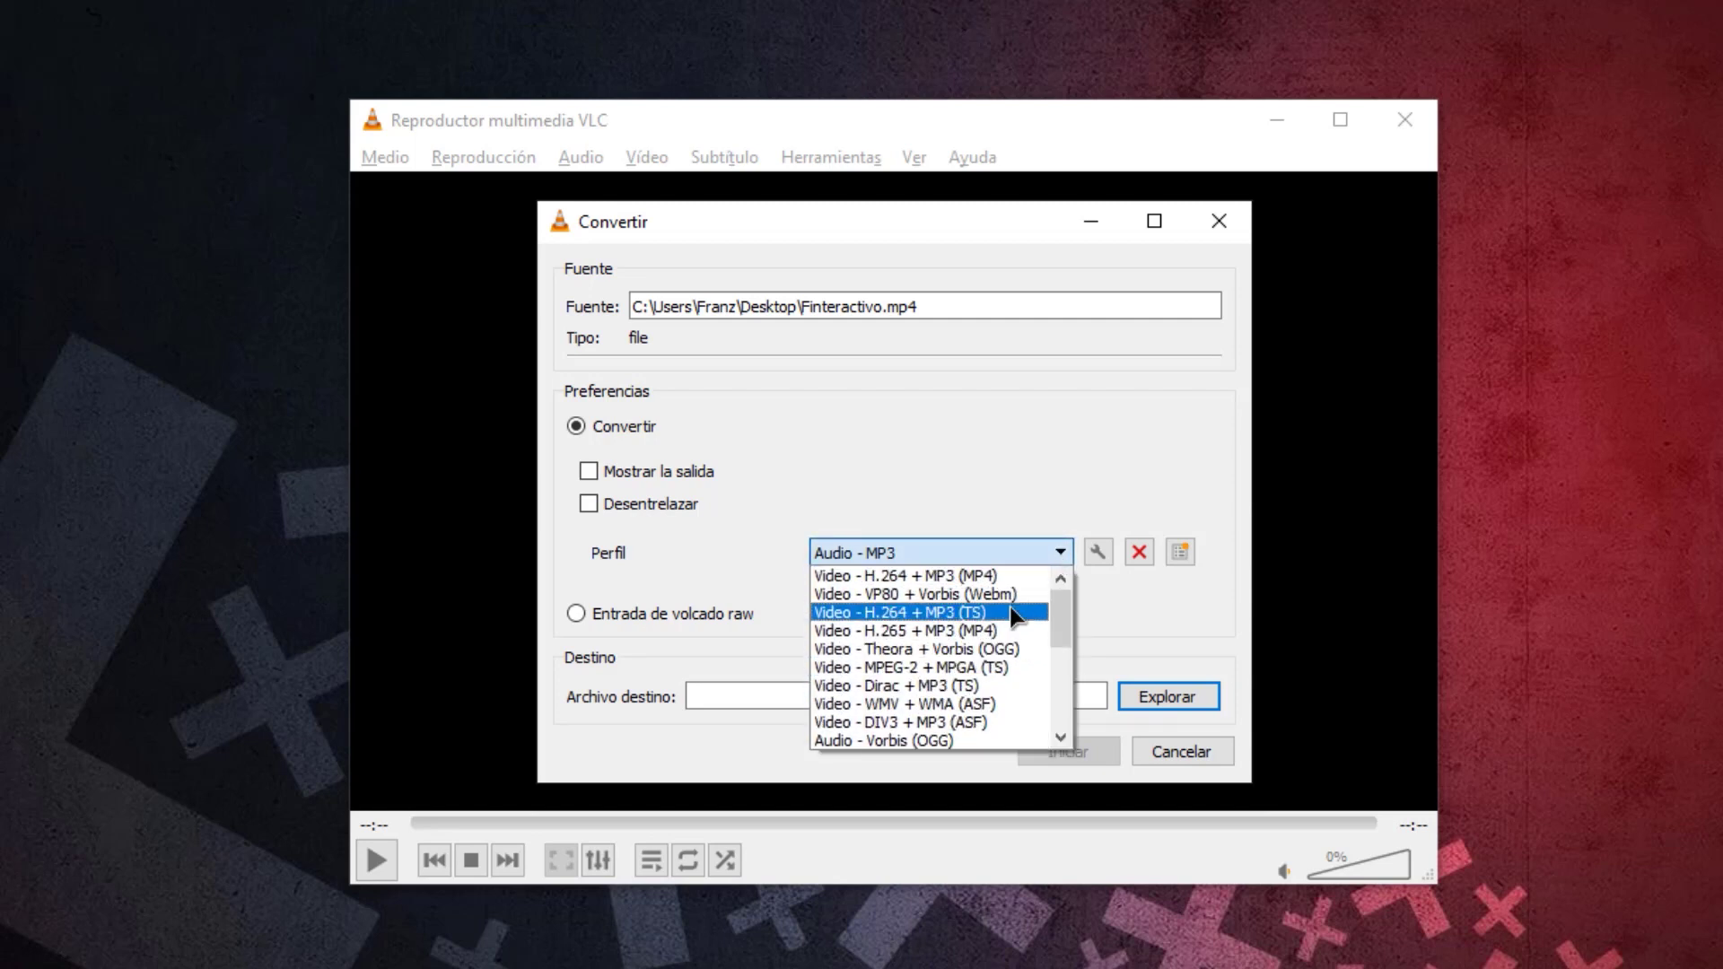
click(1057, 554)
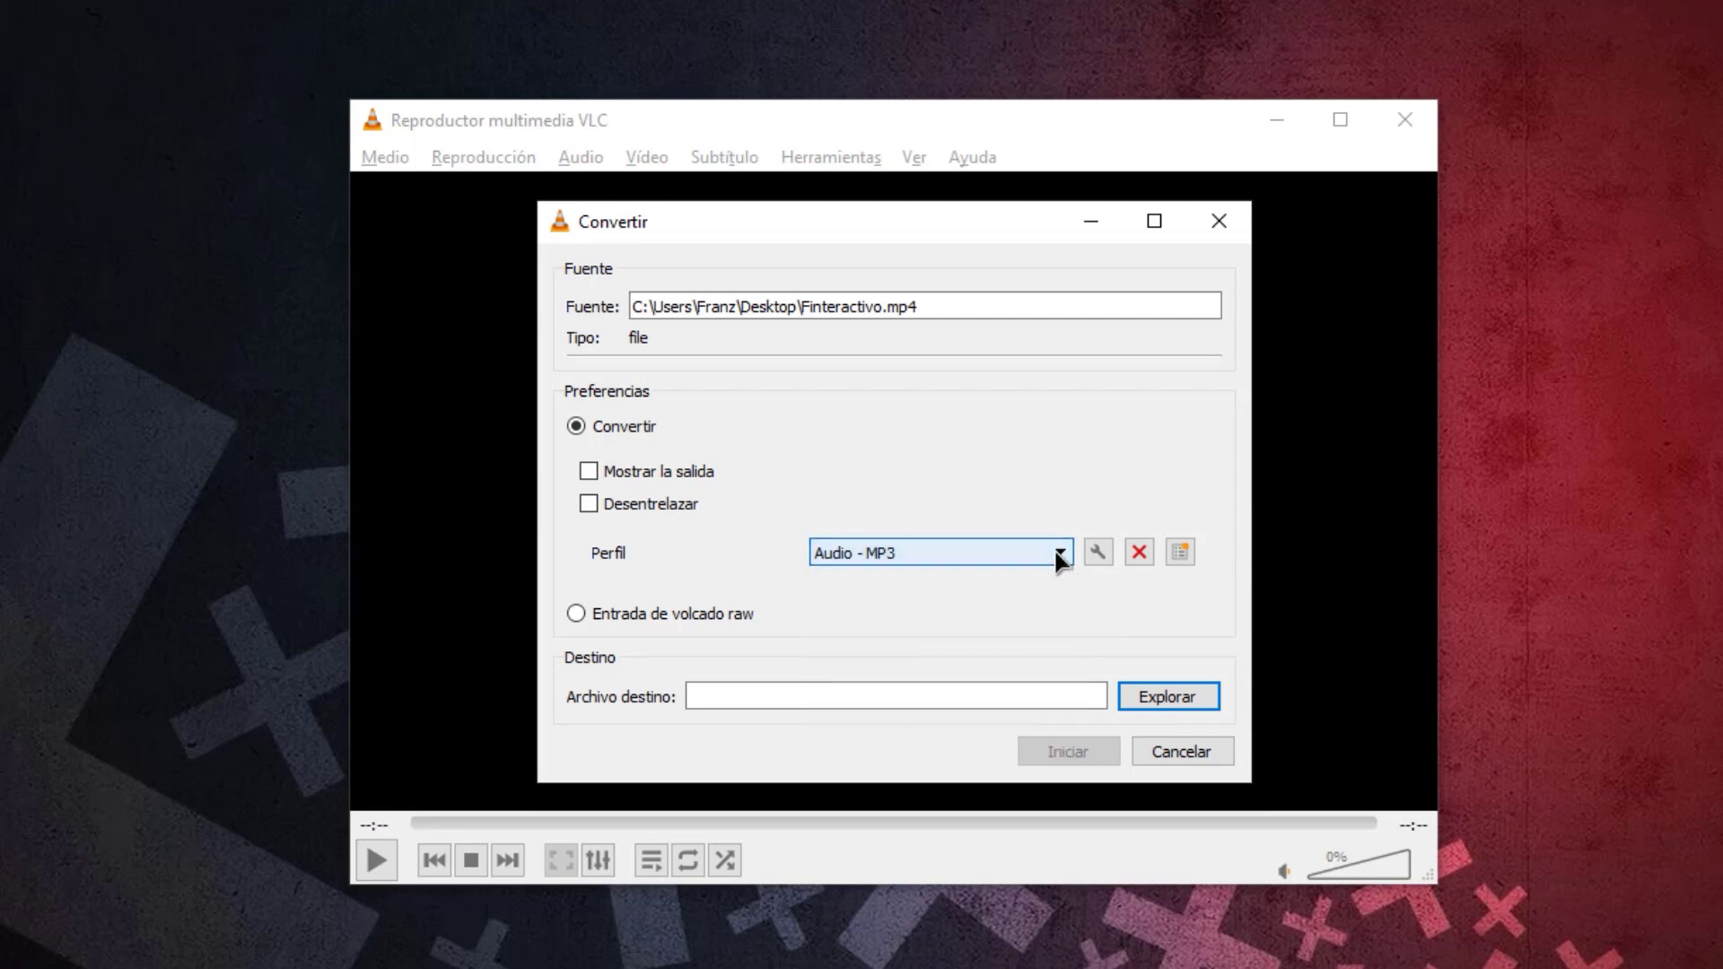
click(1181, 552)
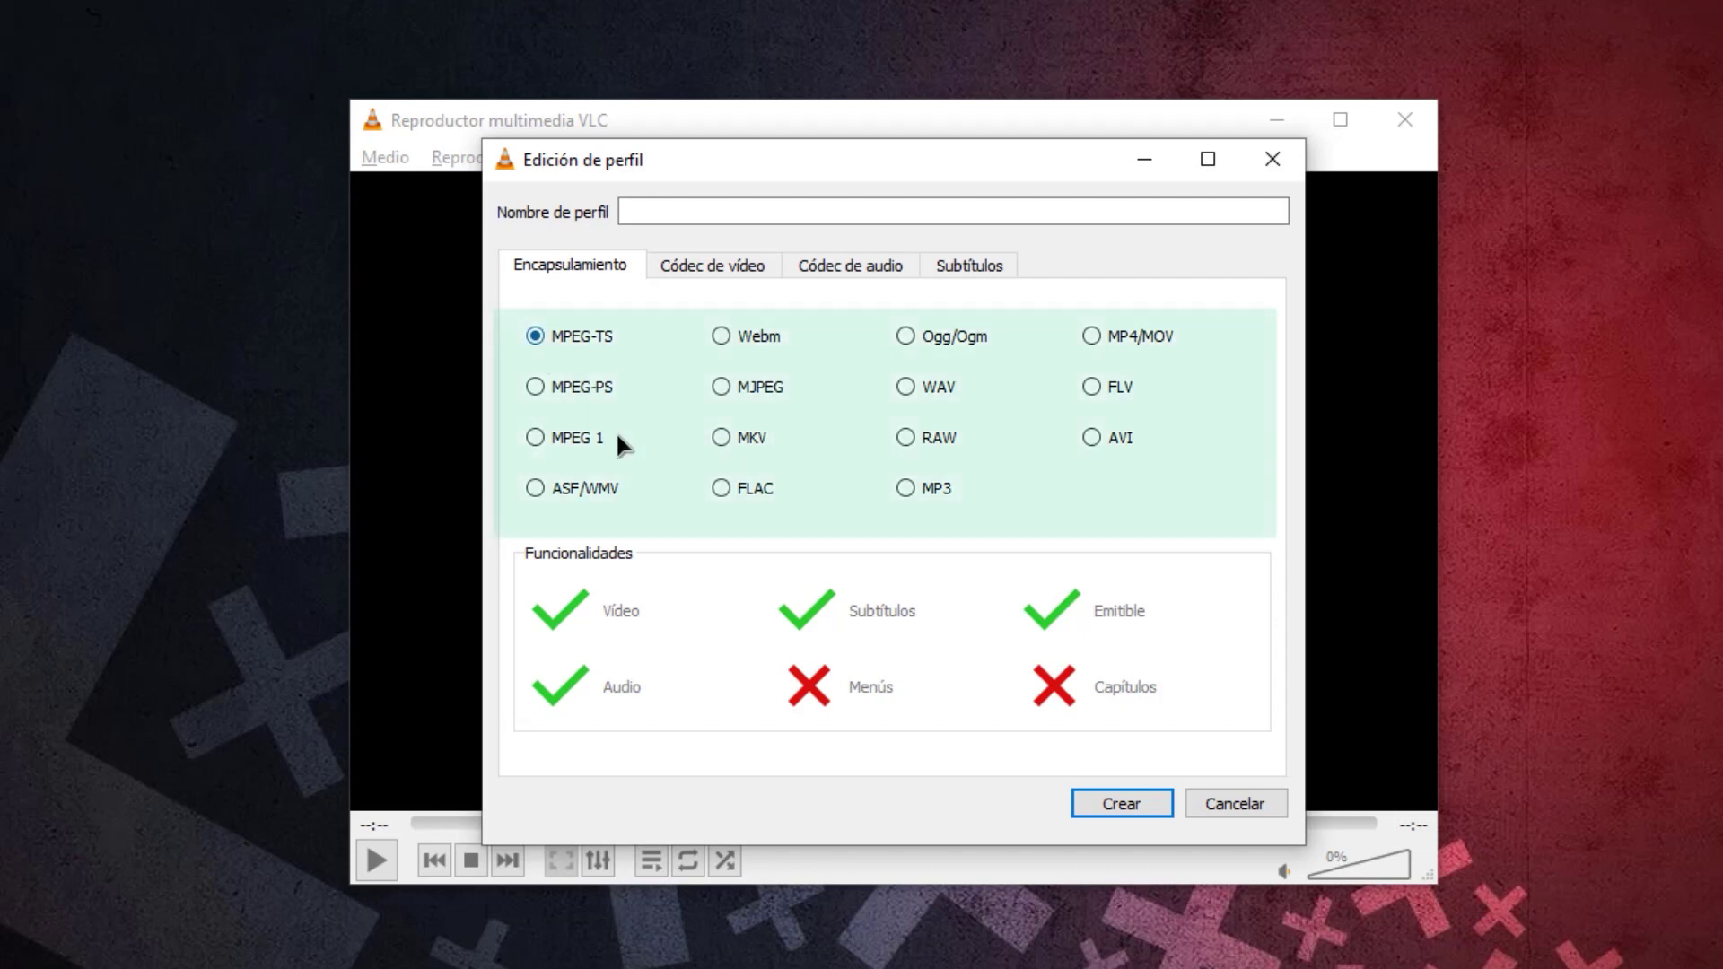
Compare the features of the RAW, WAV, FLV, AVI, MPEG-PS and MPEG 1 containers, and choose MKV encapsulation for the new profile.
click(907, 437)
click(906, 388)
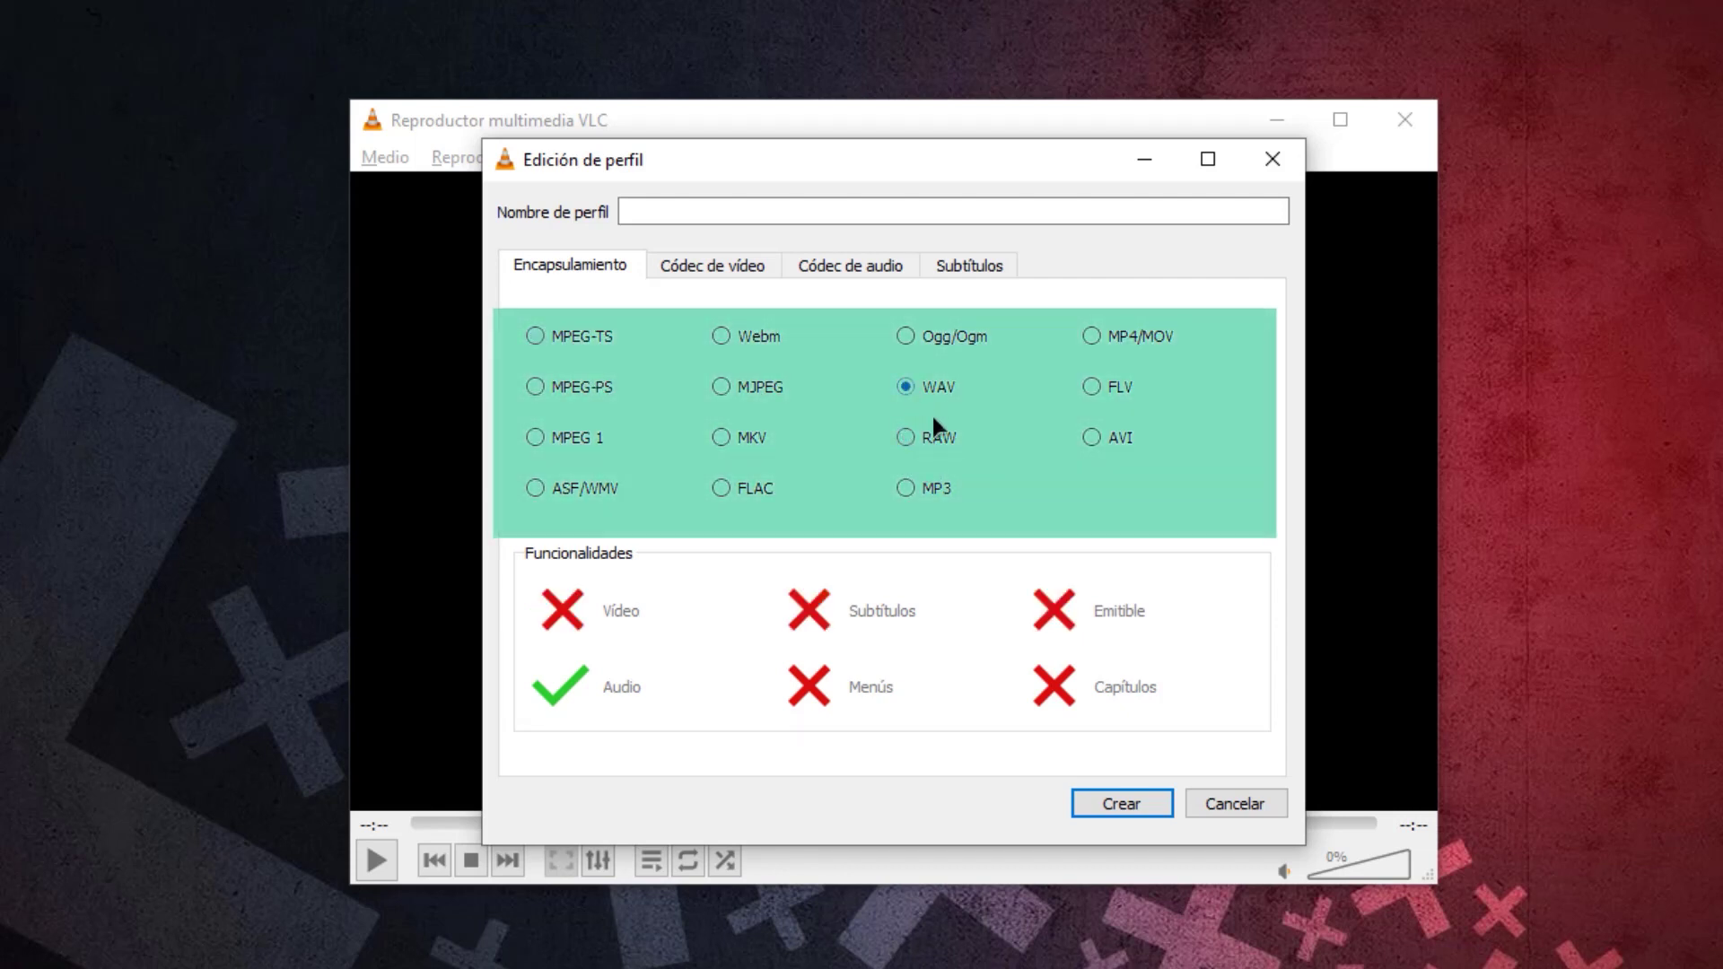
click(1127, 386)
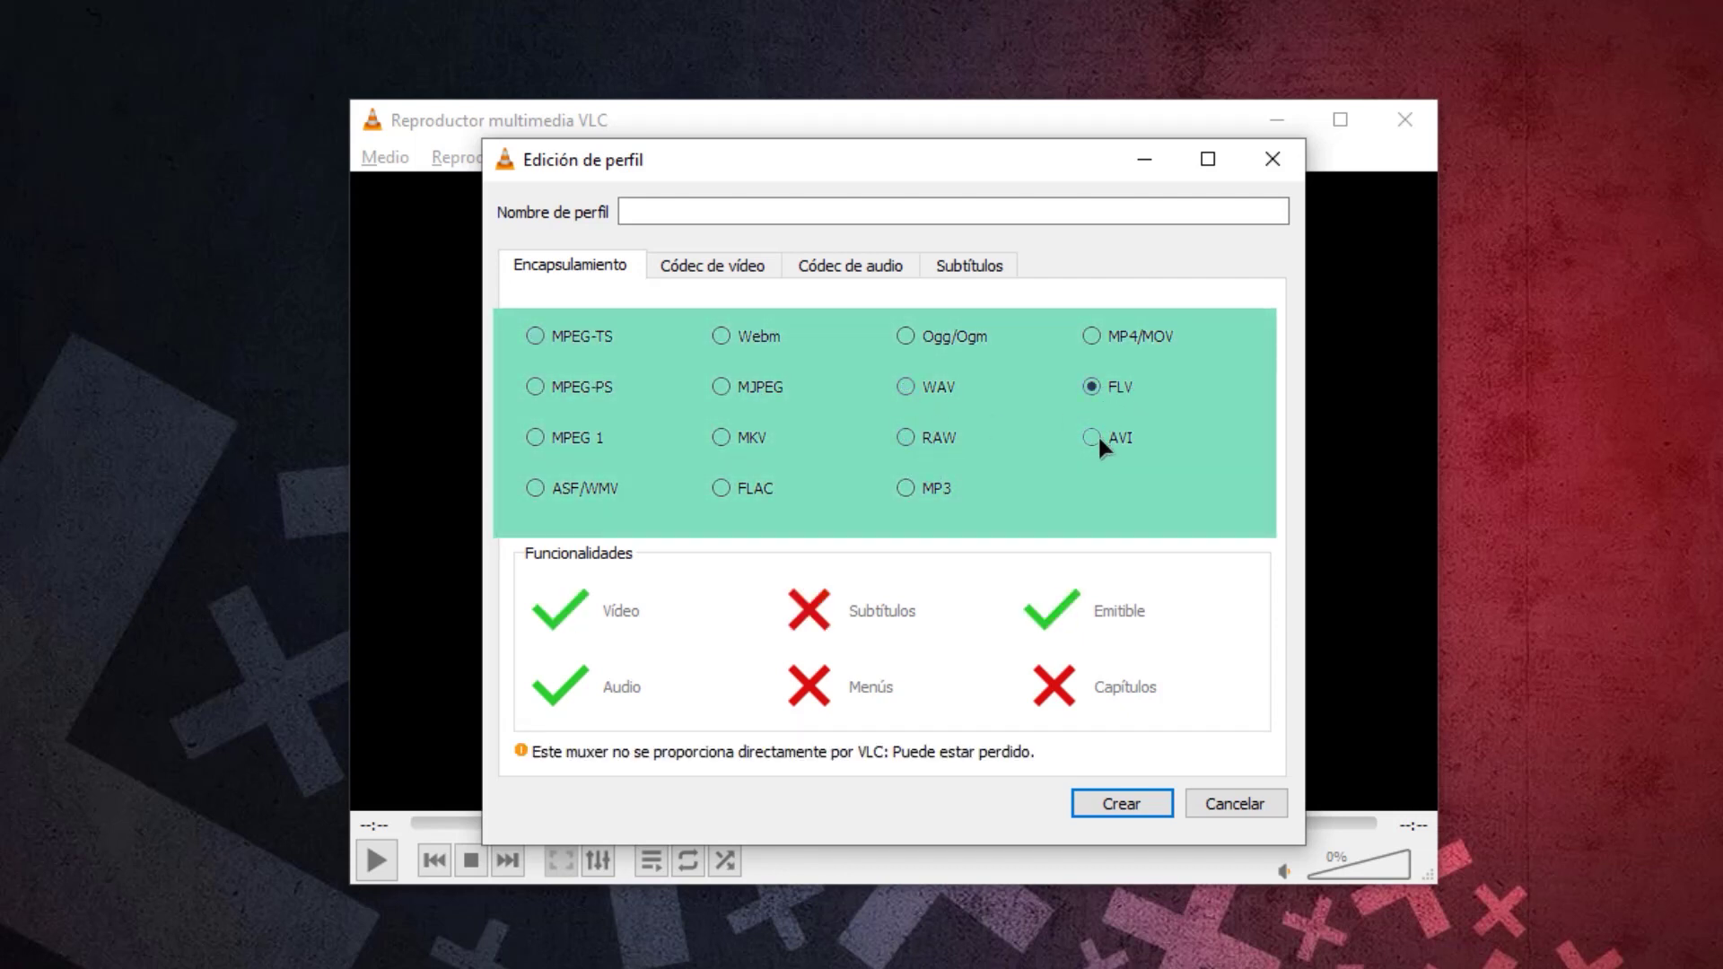
click(1098, 438)
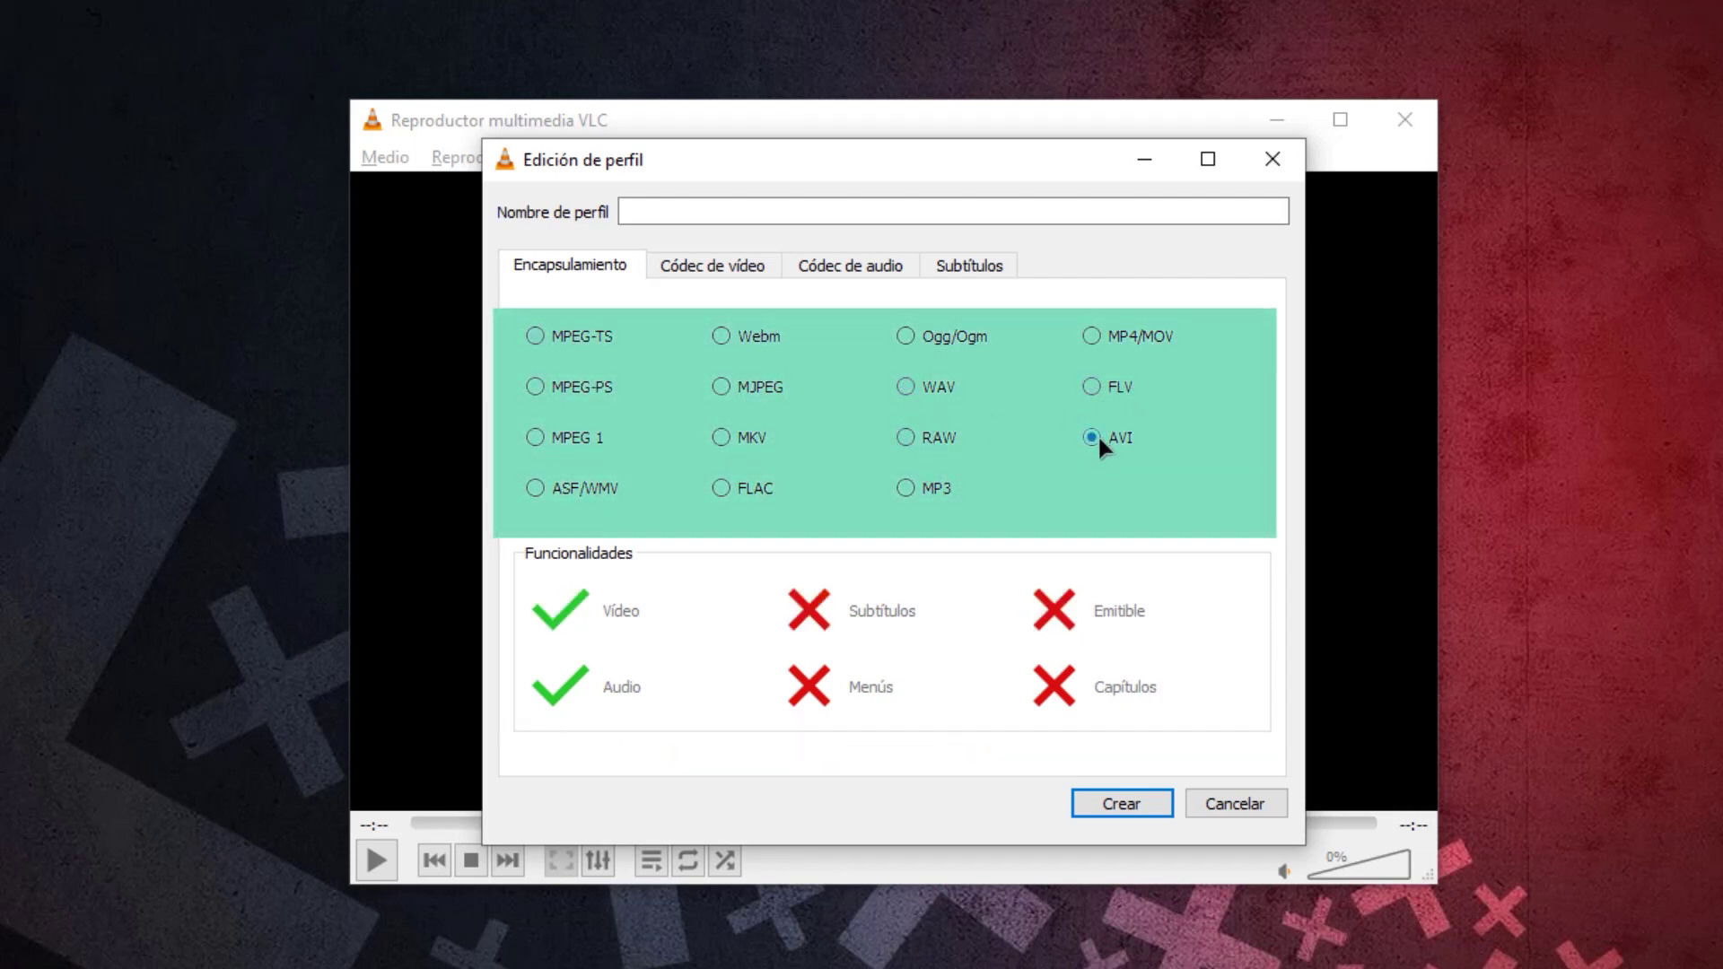
click(533, 386)
click(537, 437)
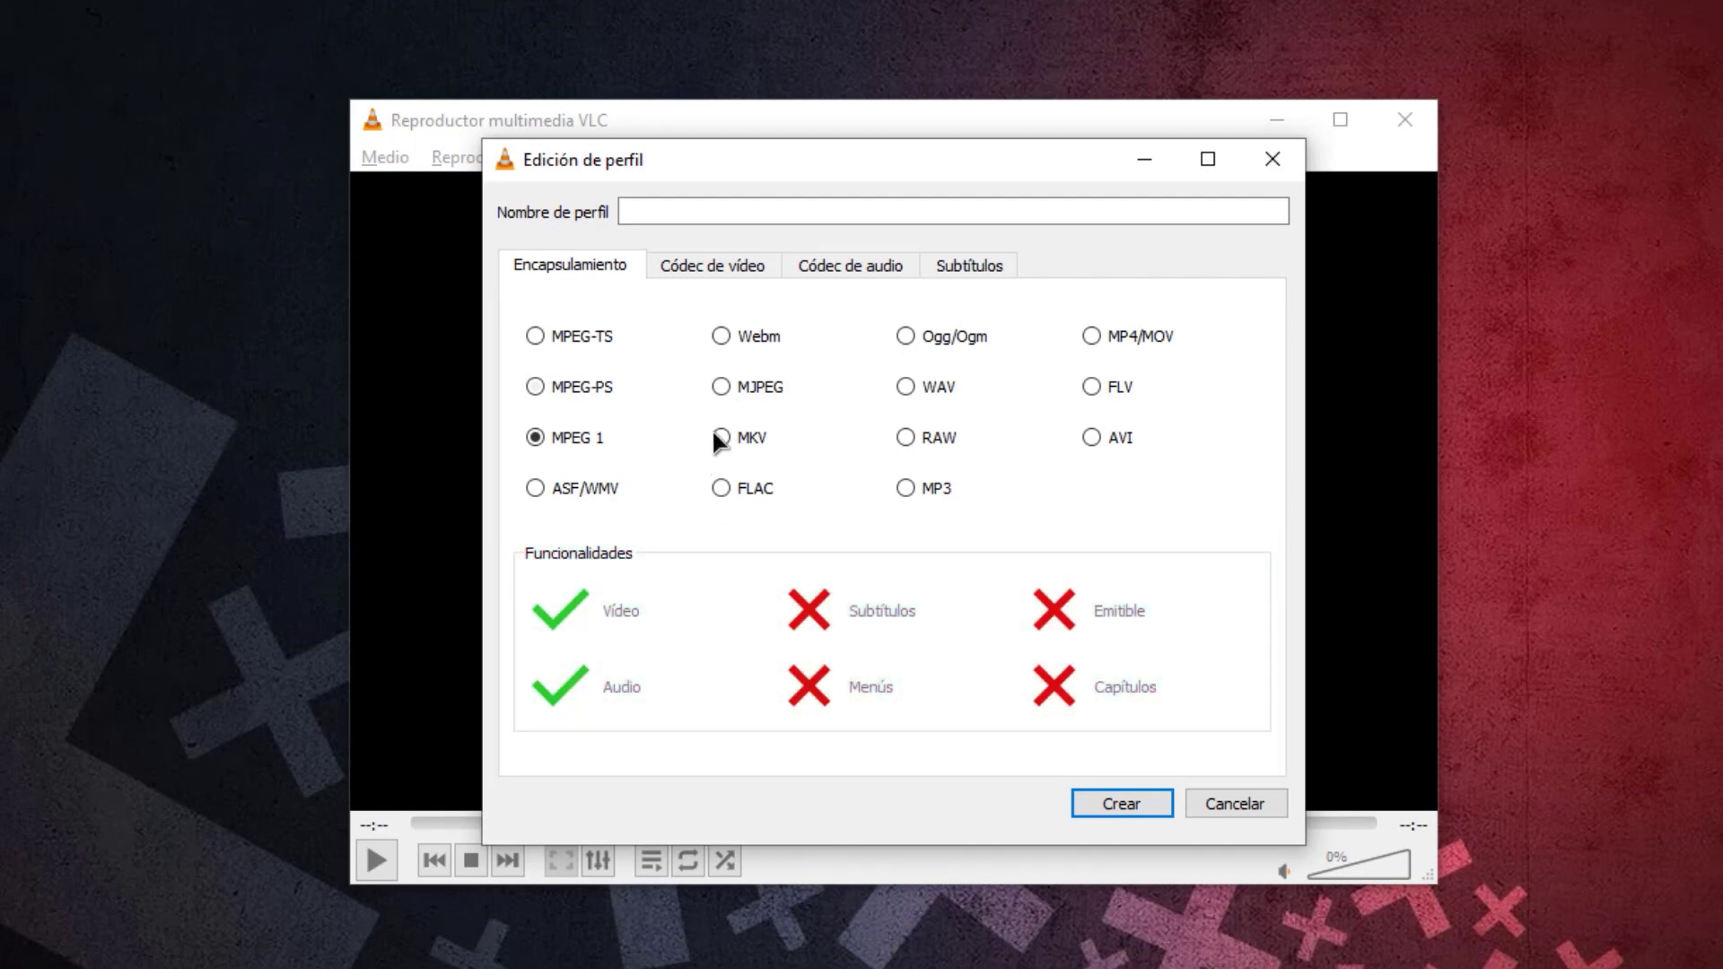
click(720, 437)
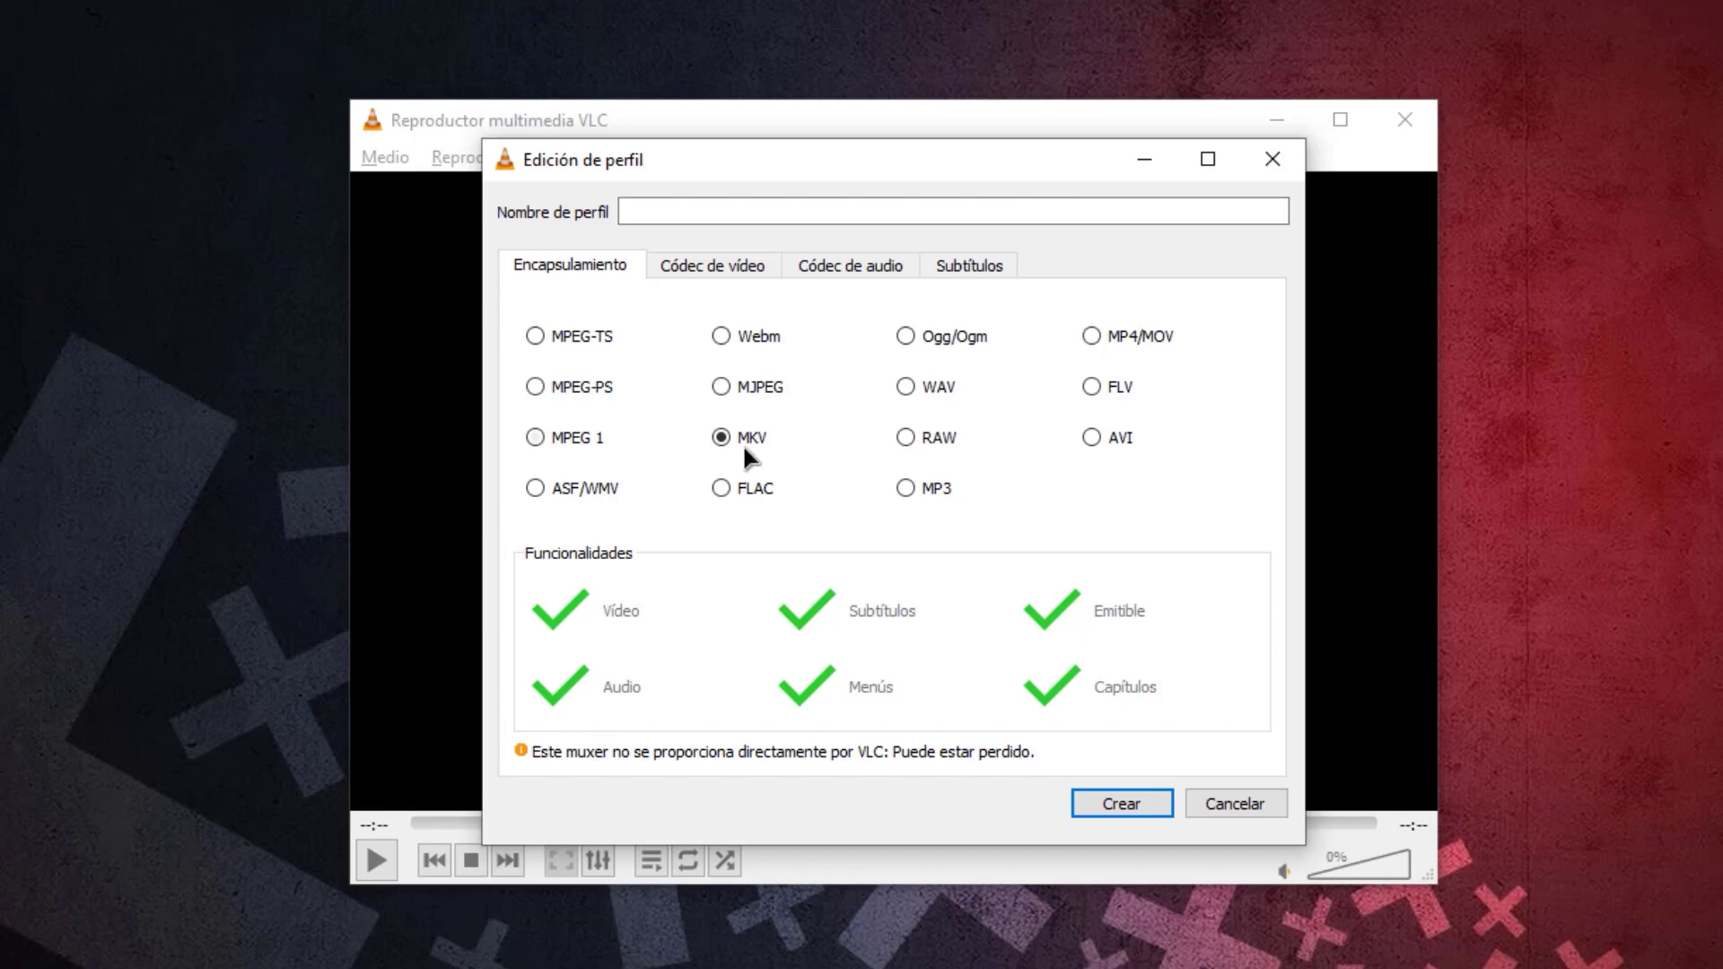
Enable video in the profile and set its video codec to H-264.
click(704, 271)
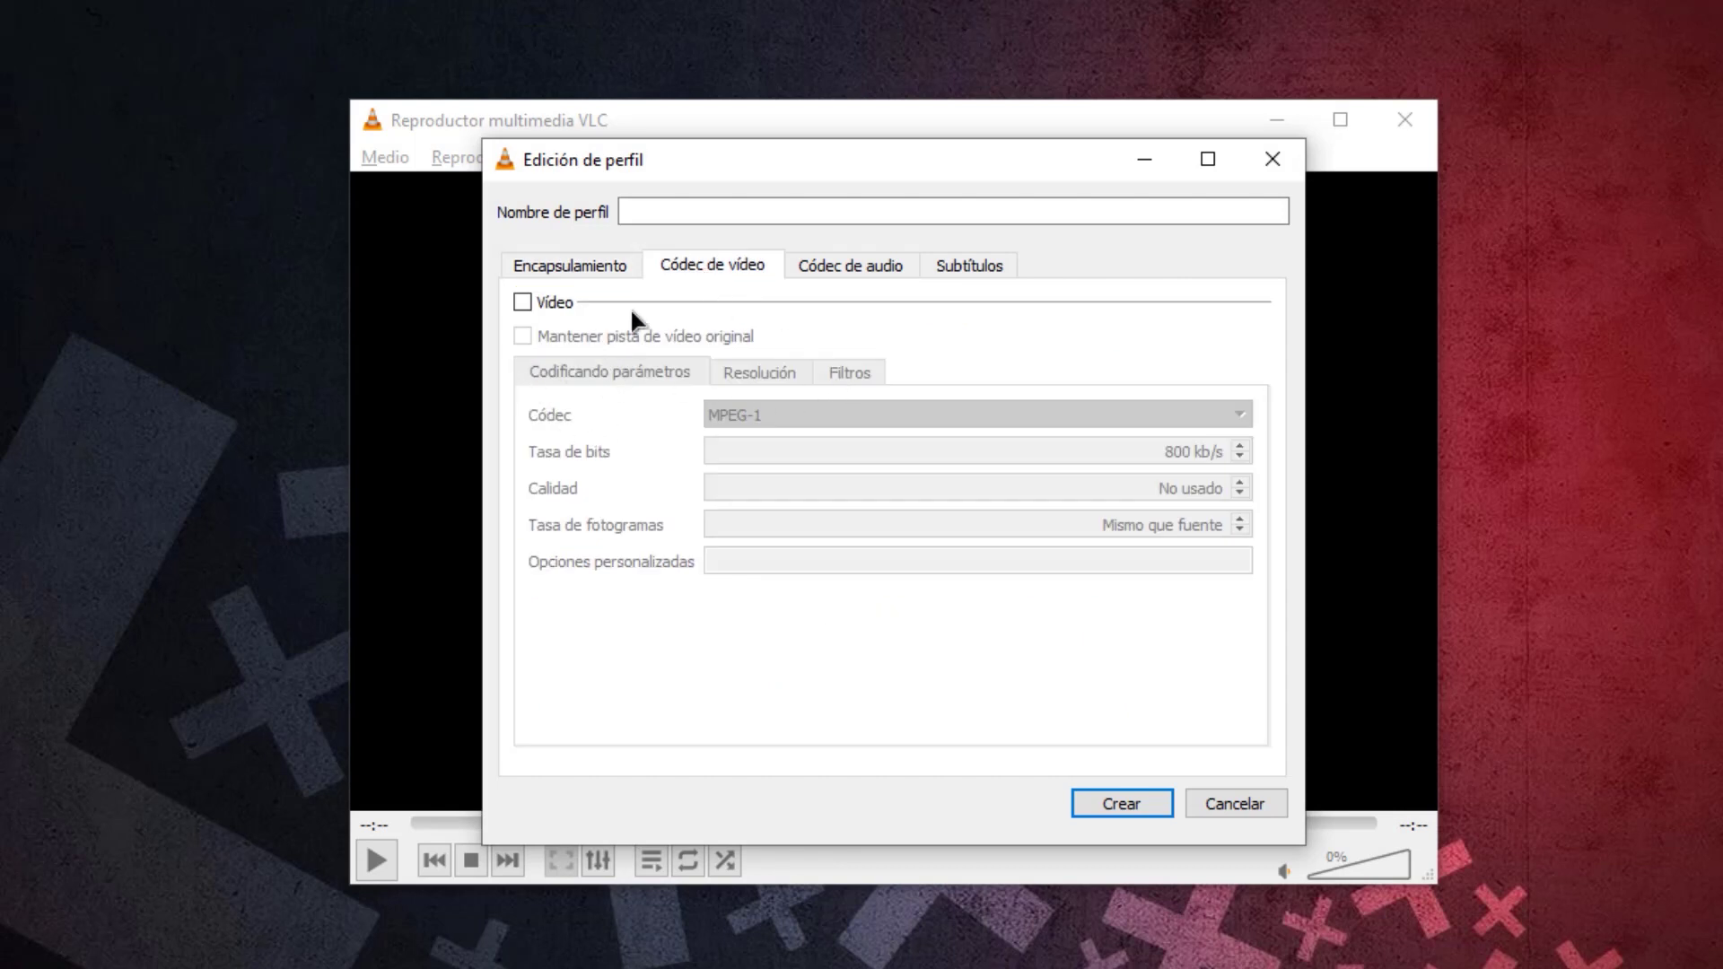
click(520, 301)
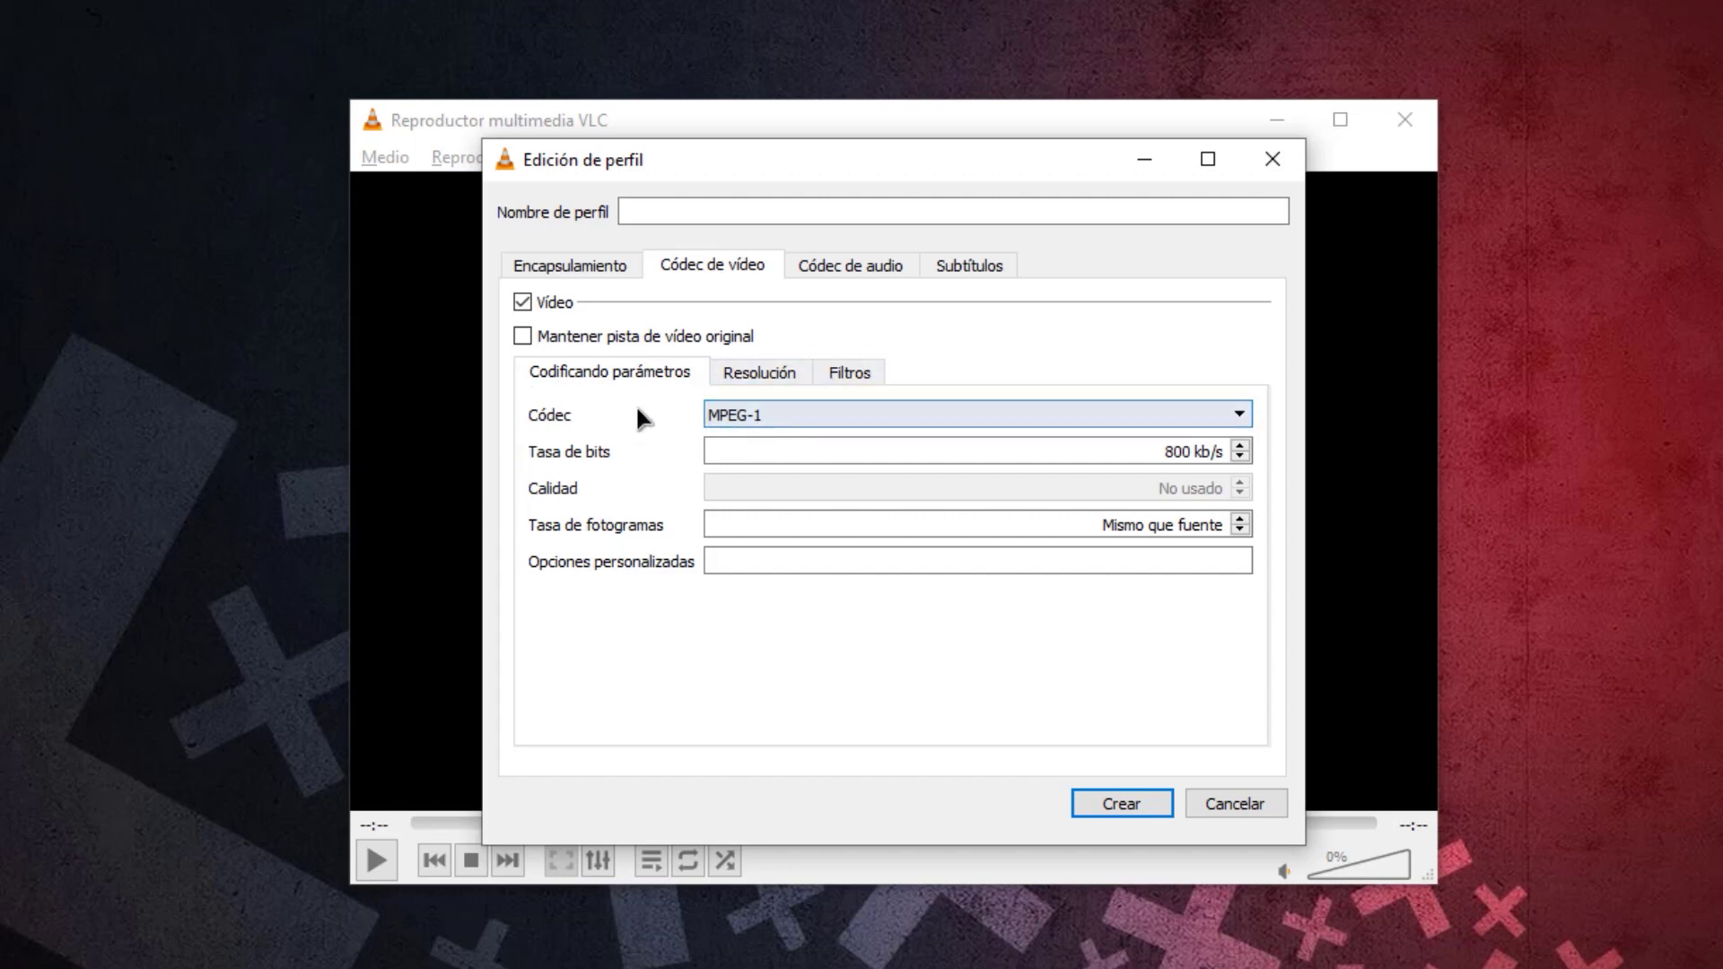
click(1207, 414)
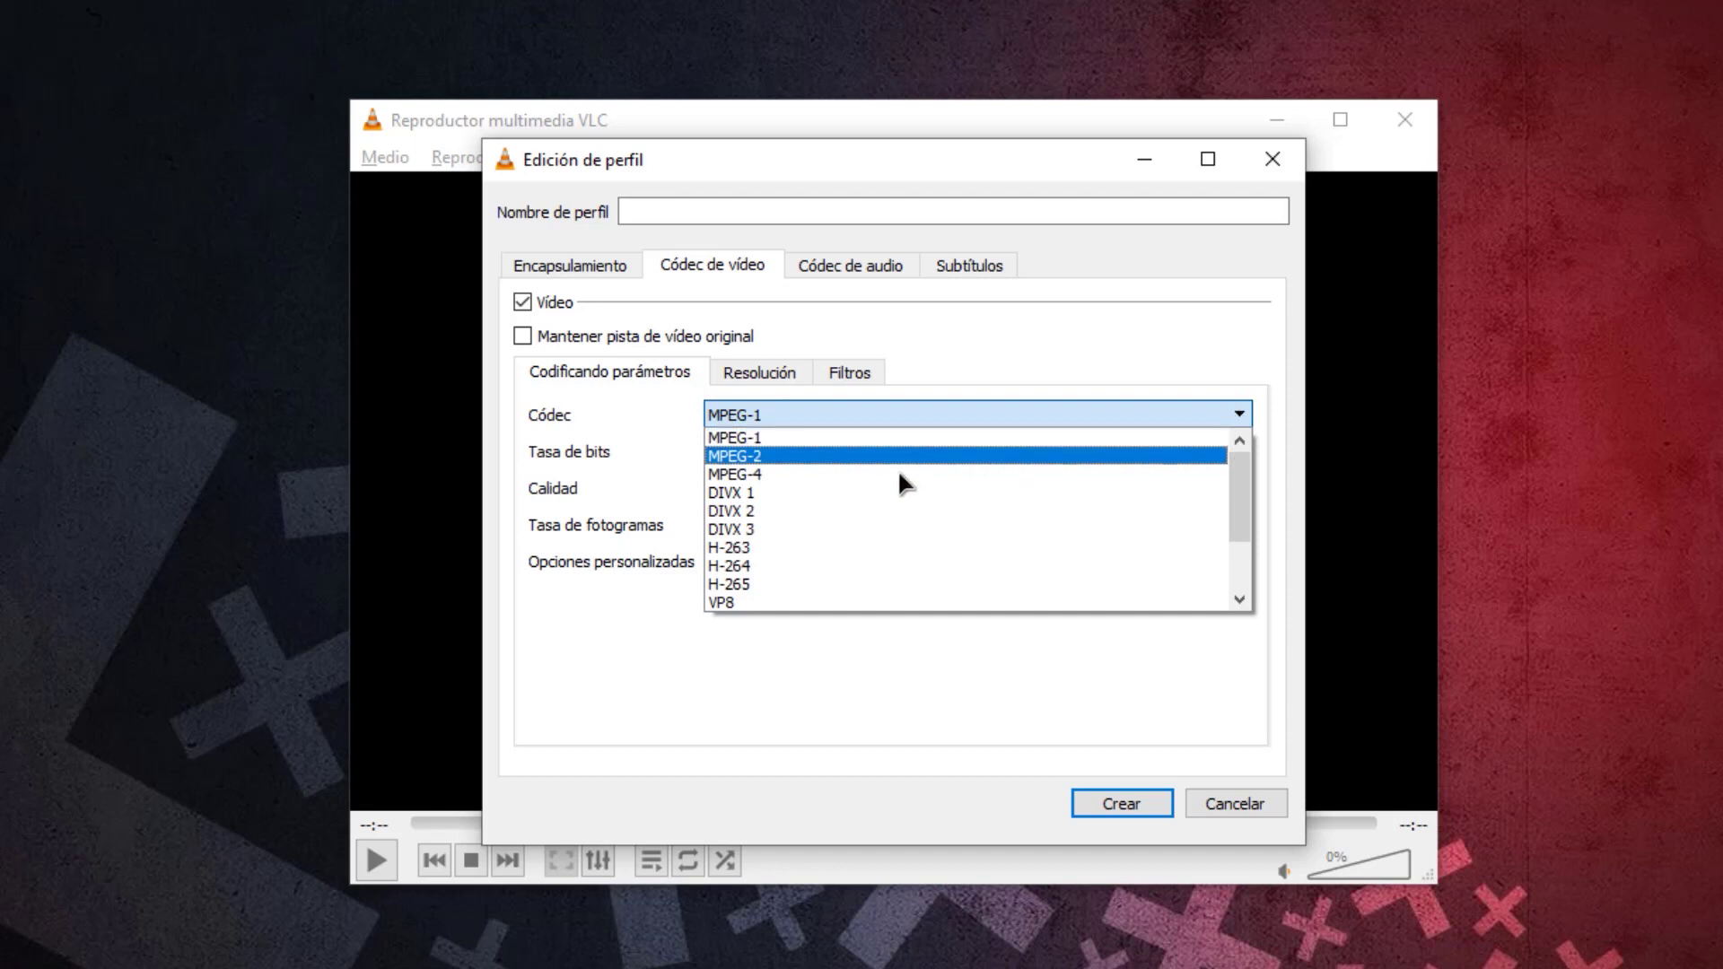
click(849, 564)
Review the video resolution options, leaving the scale on Automático, and look through the list of video filters.
click(759, 372)
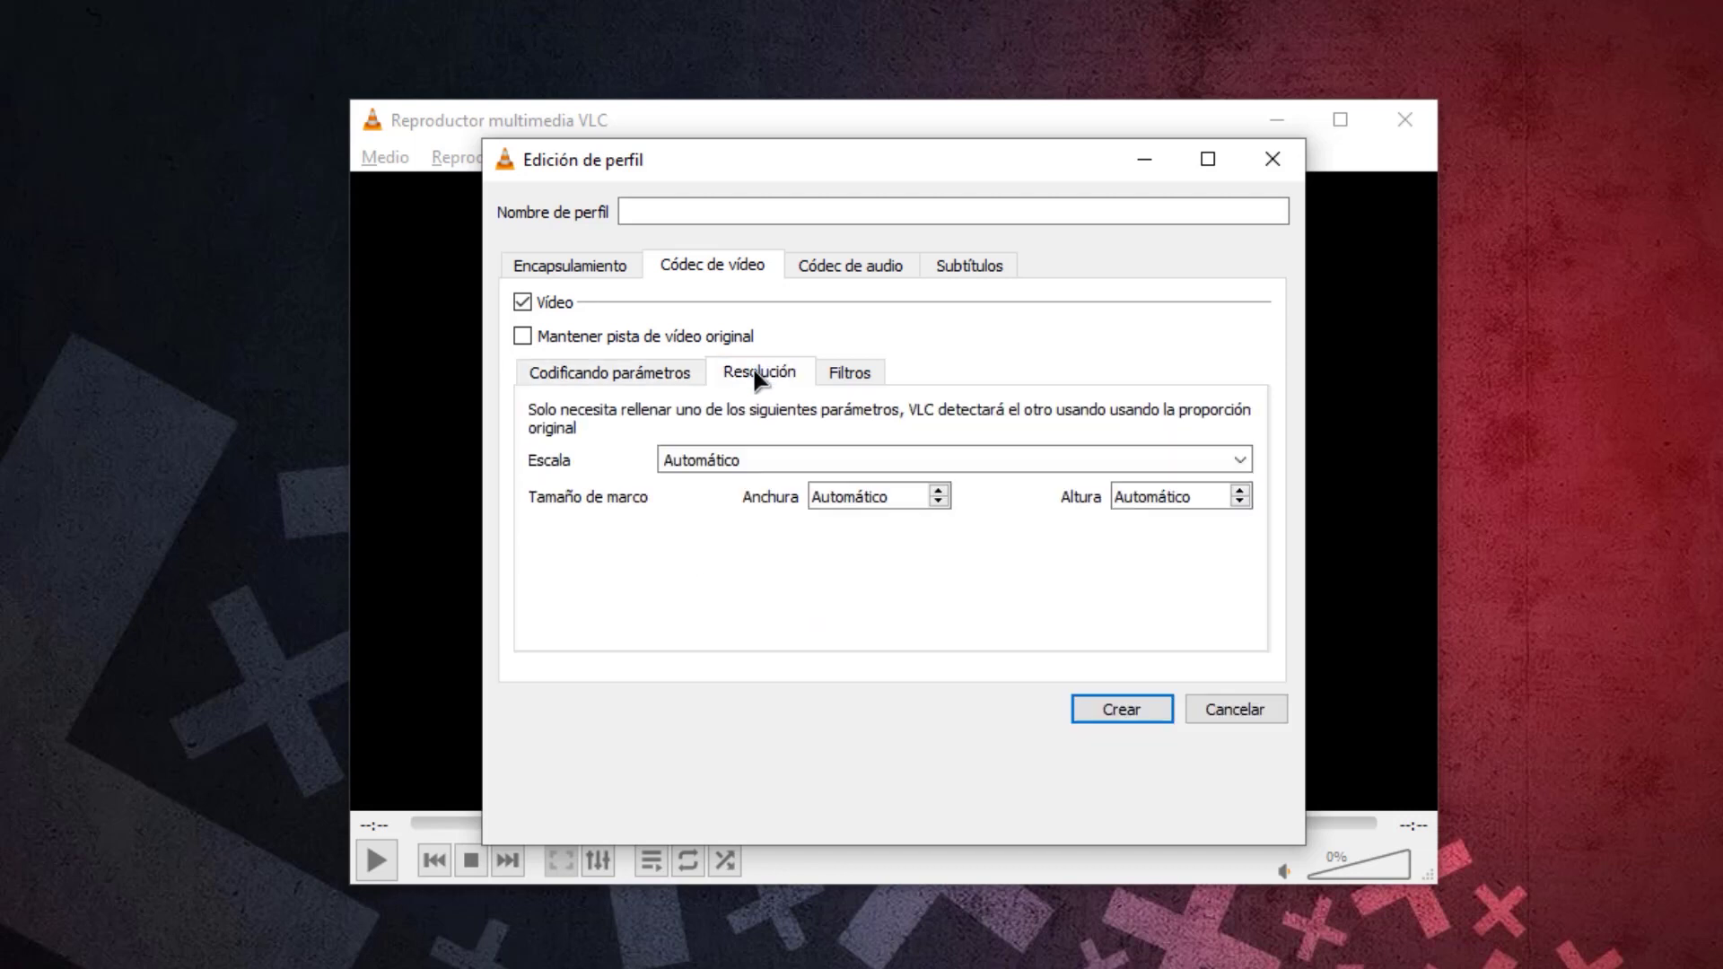
click(1241, 462)
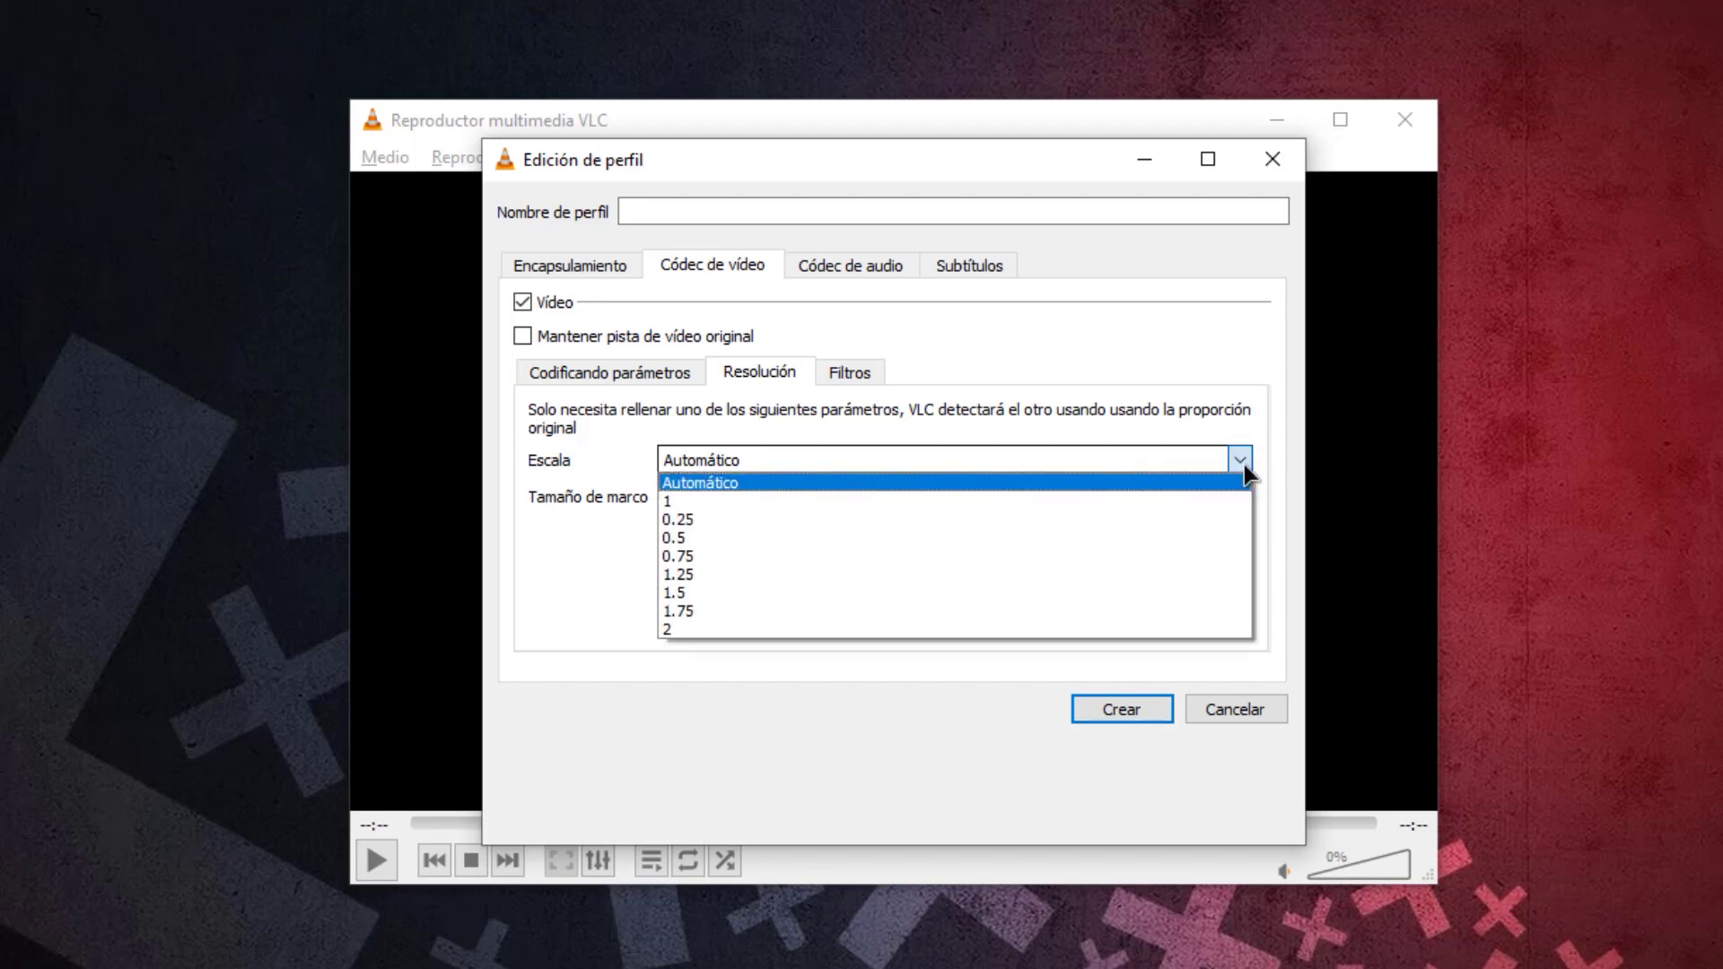
click(897, 483)
click(843, 373)
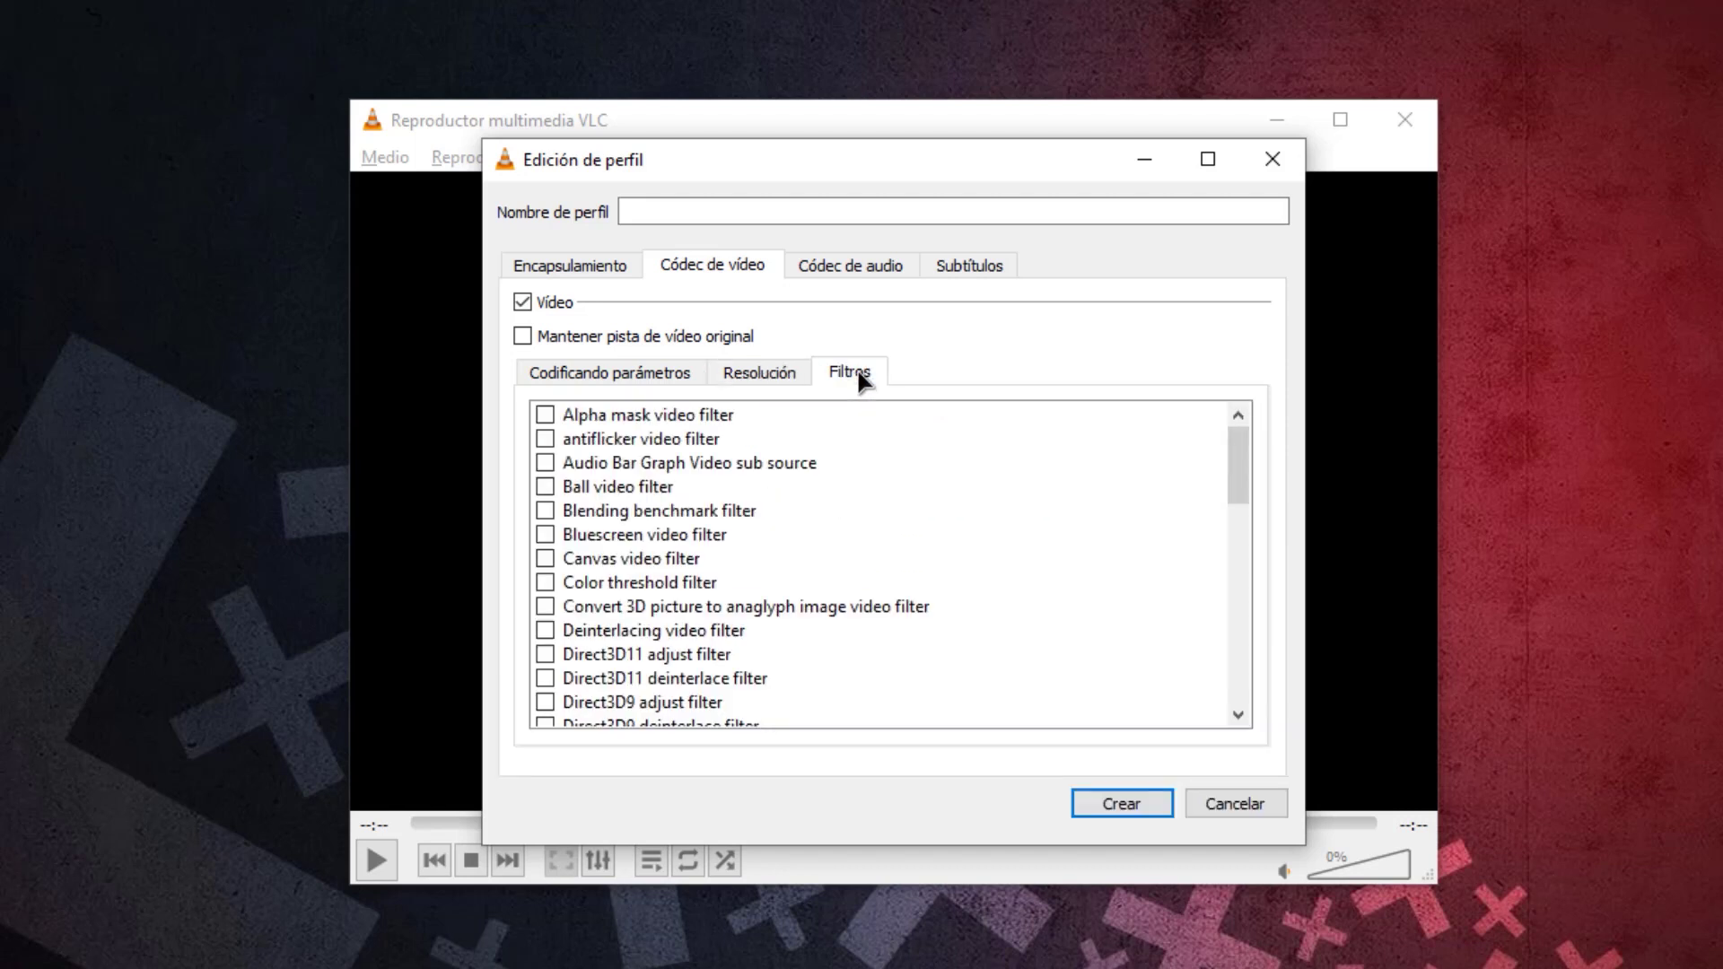
scroll(628, 582, down, 3)
scroll(623, 619, up, 3)
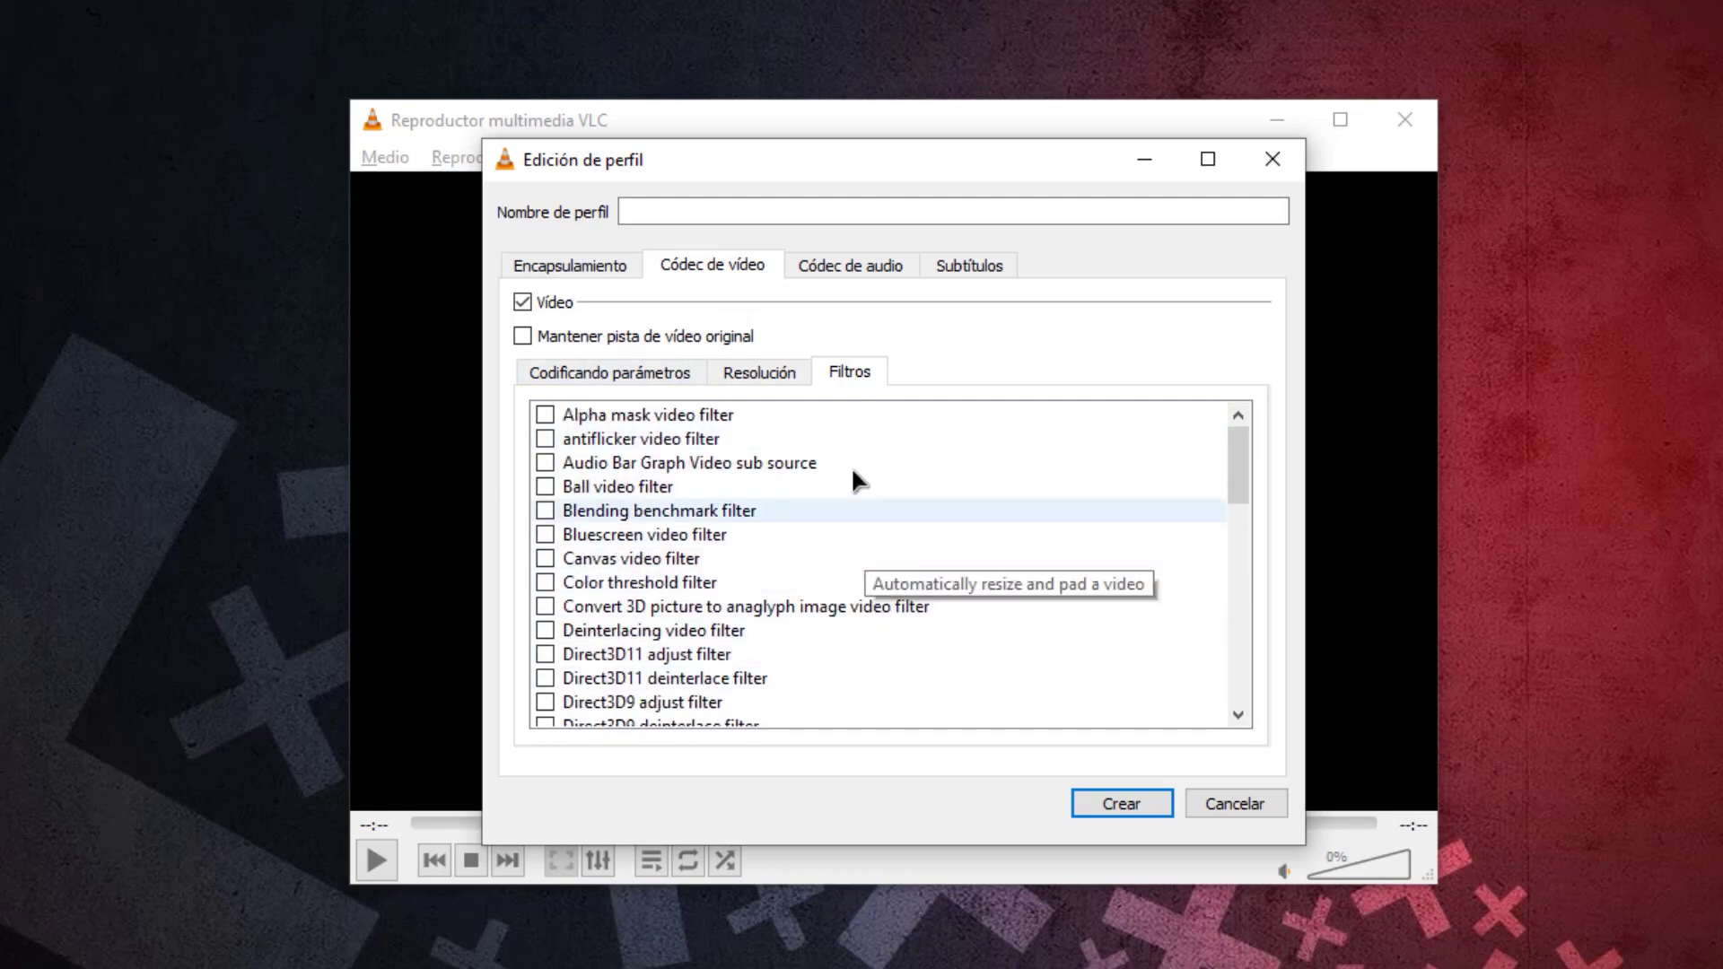
Enable audio in the profile and set its audio codec to MP3.
click(852, 267)
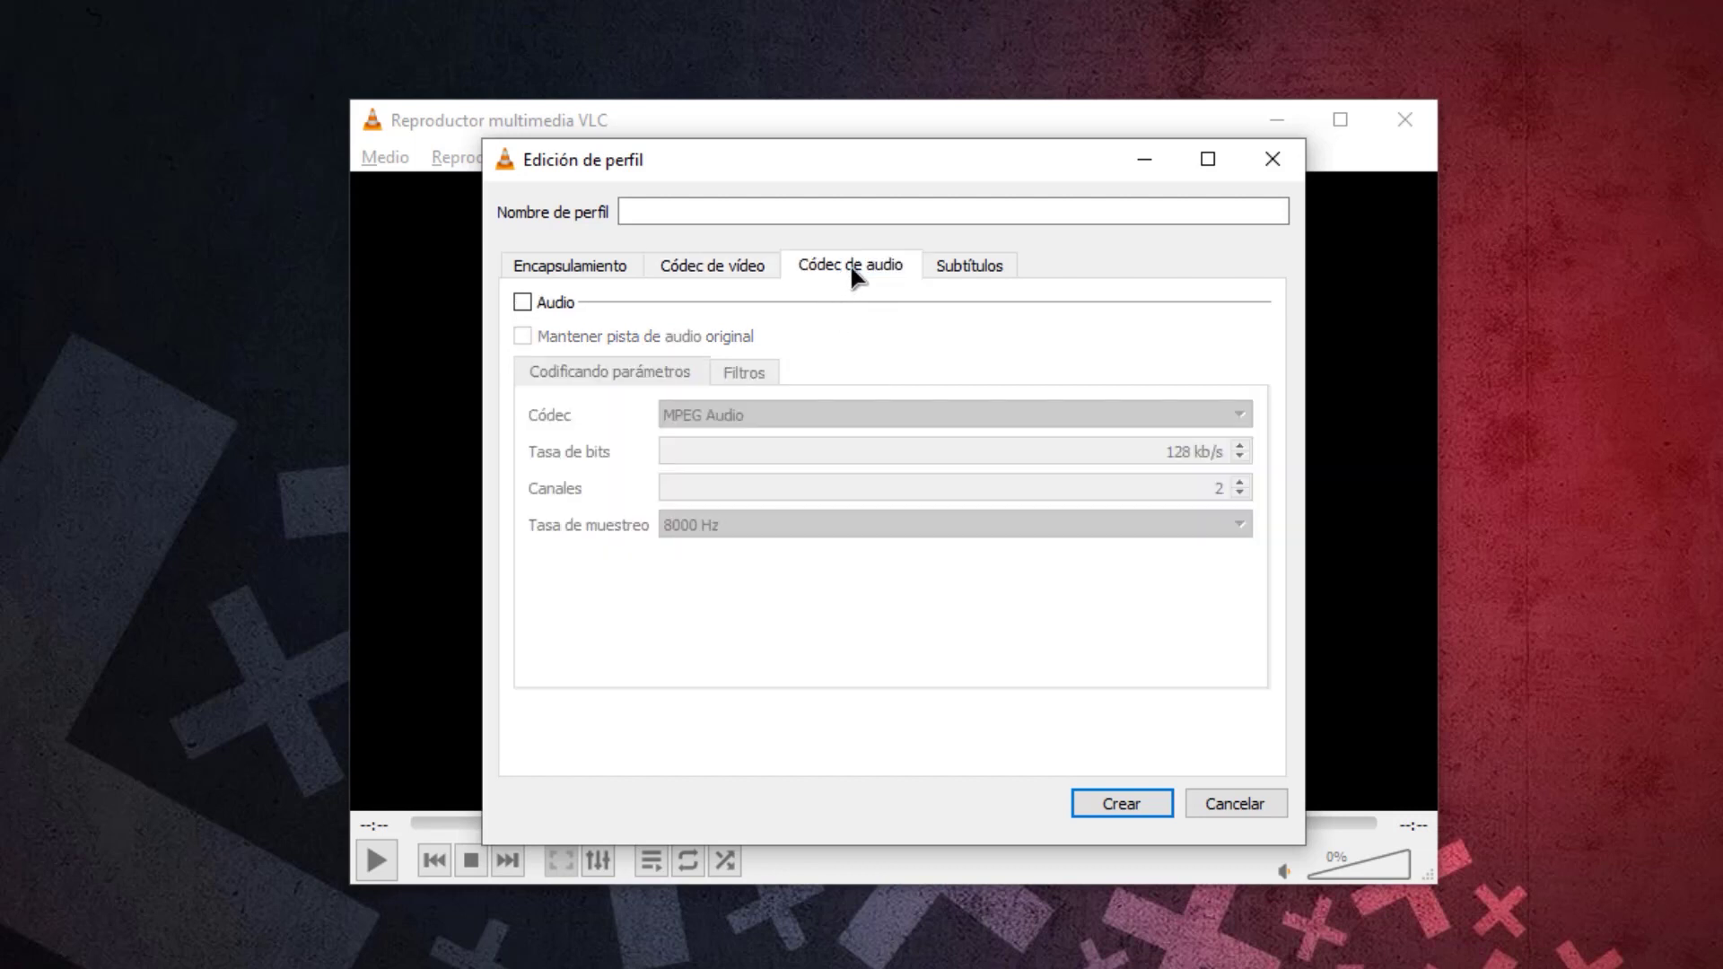
click(522, 303)
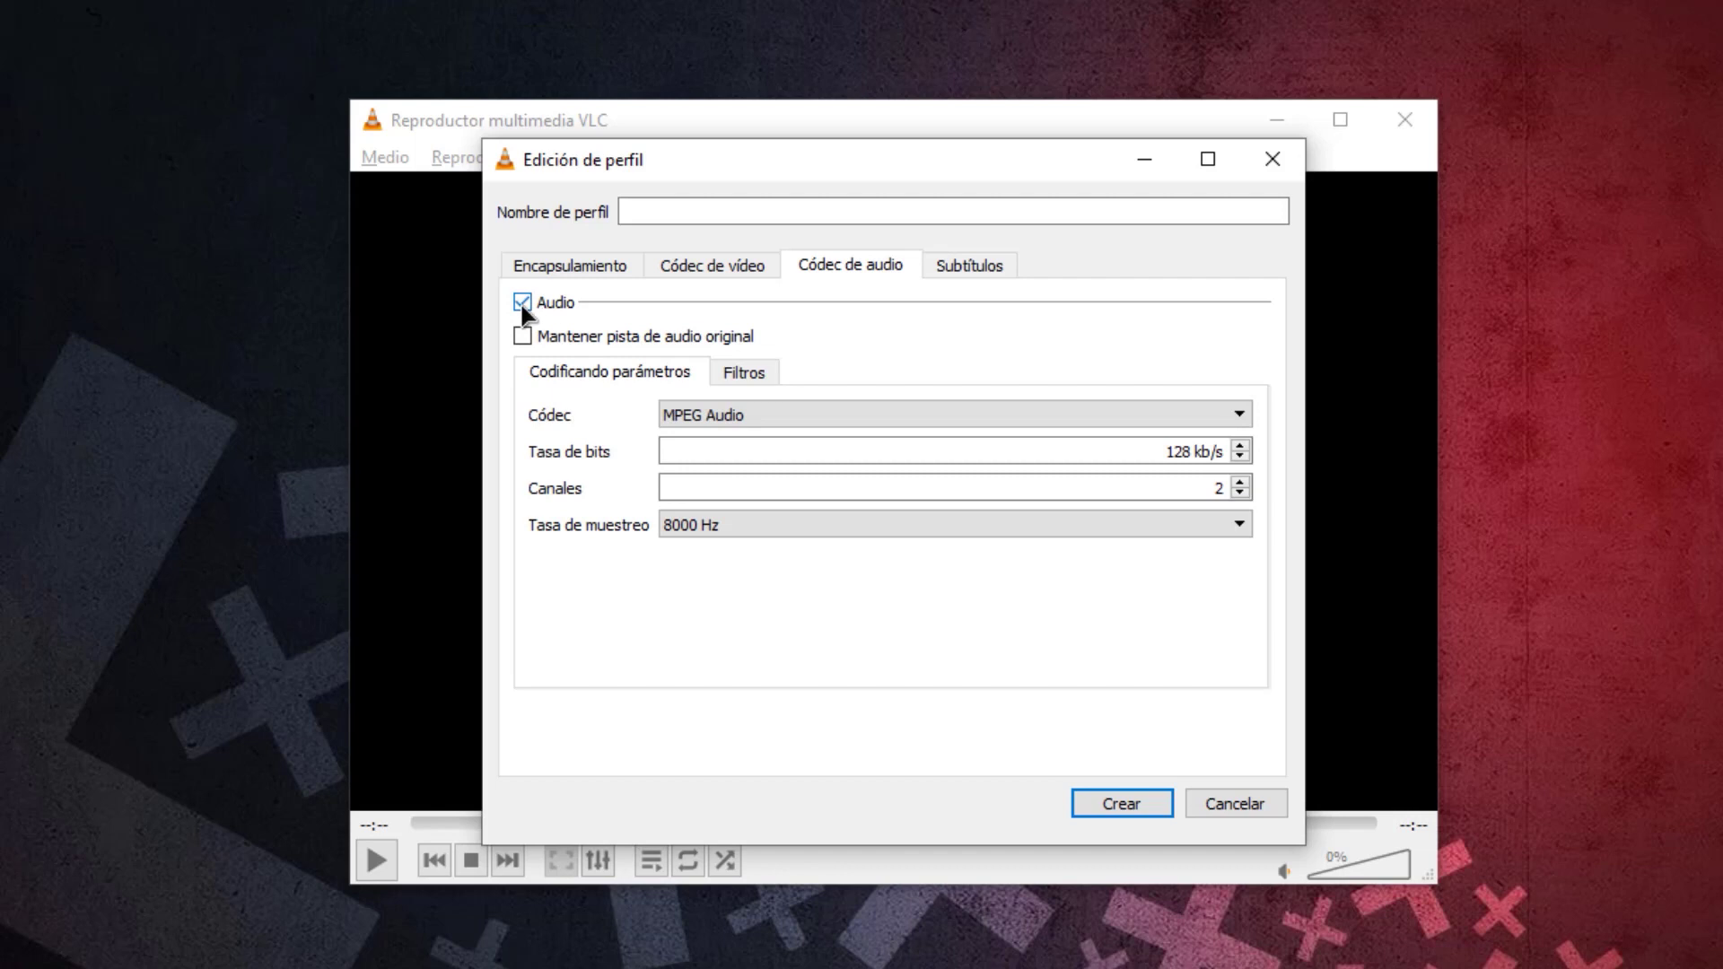
click(1223, 414)
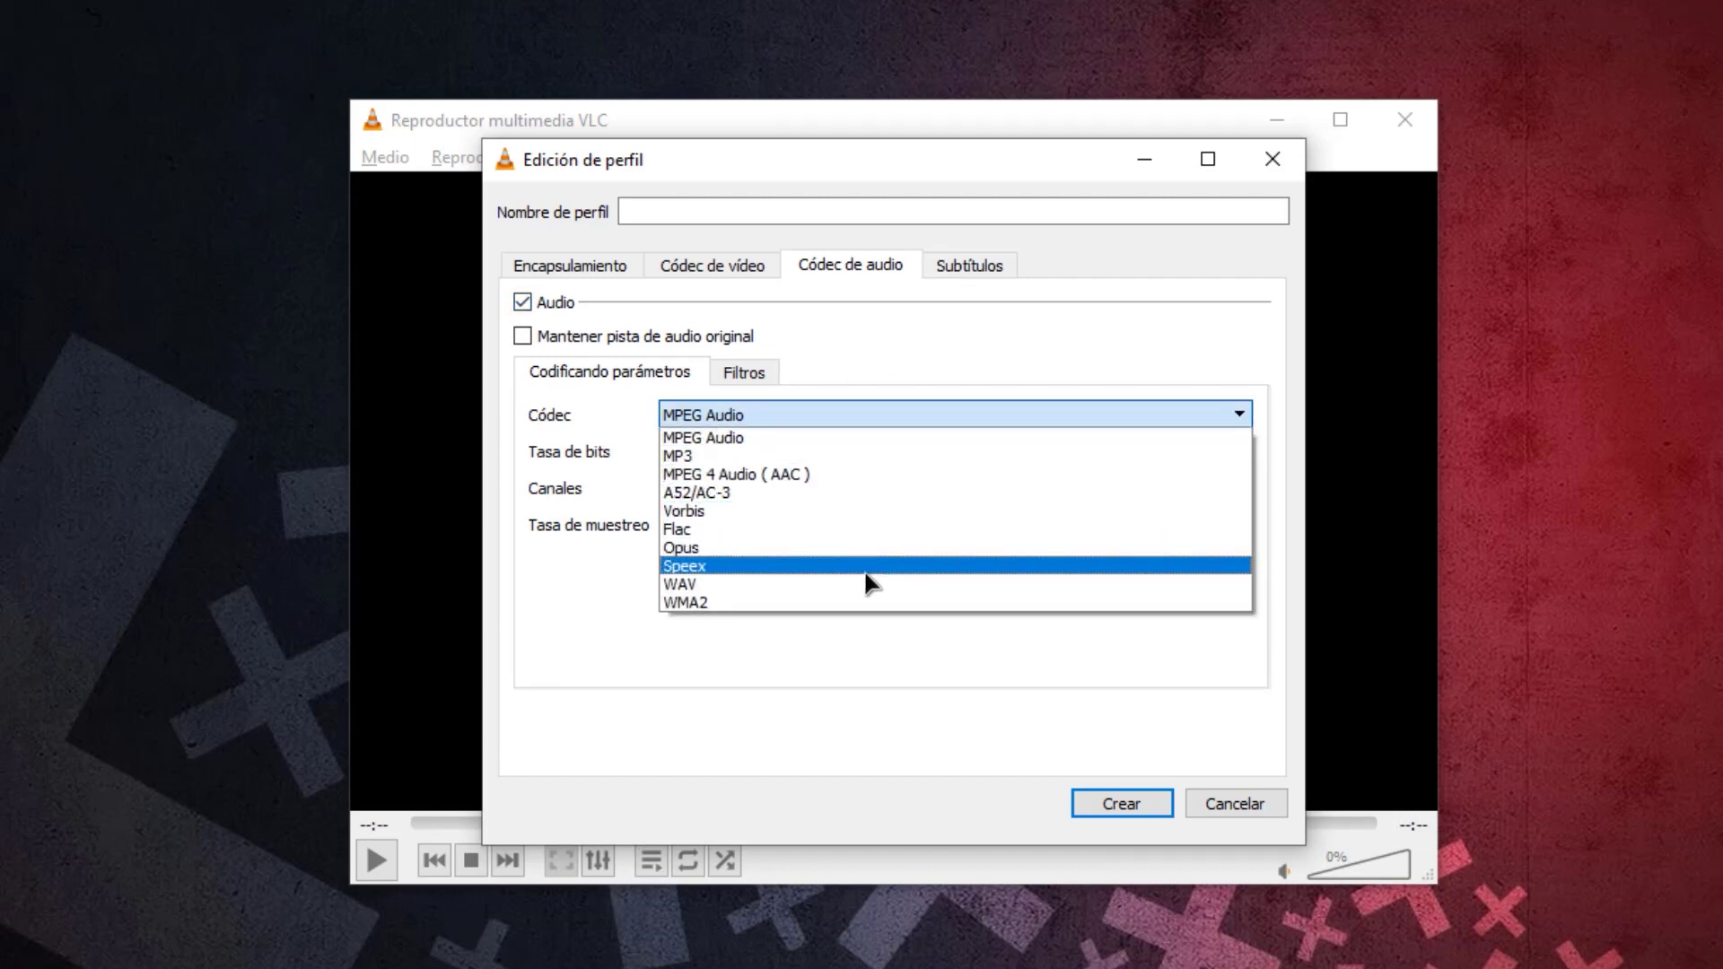
click(743, 456)
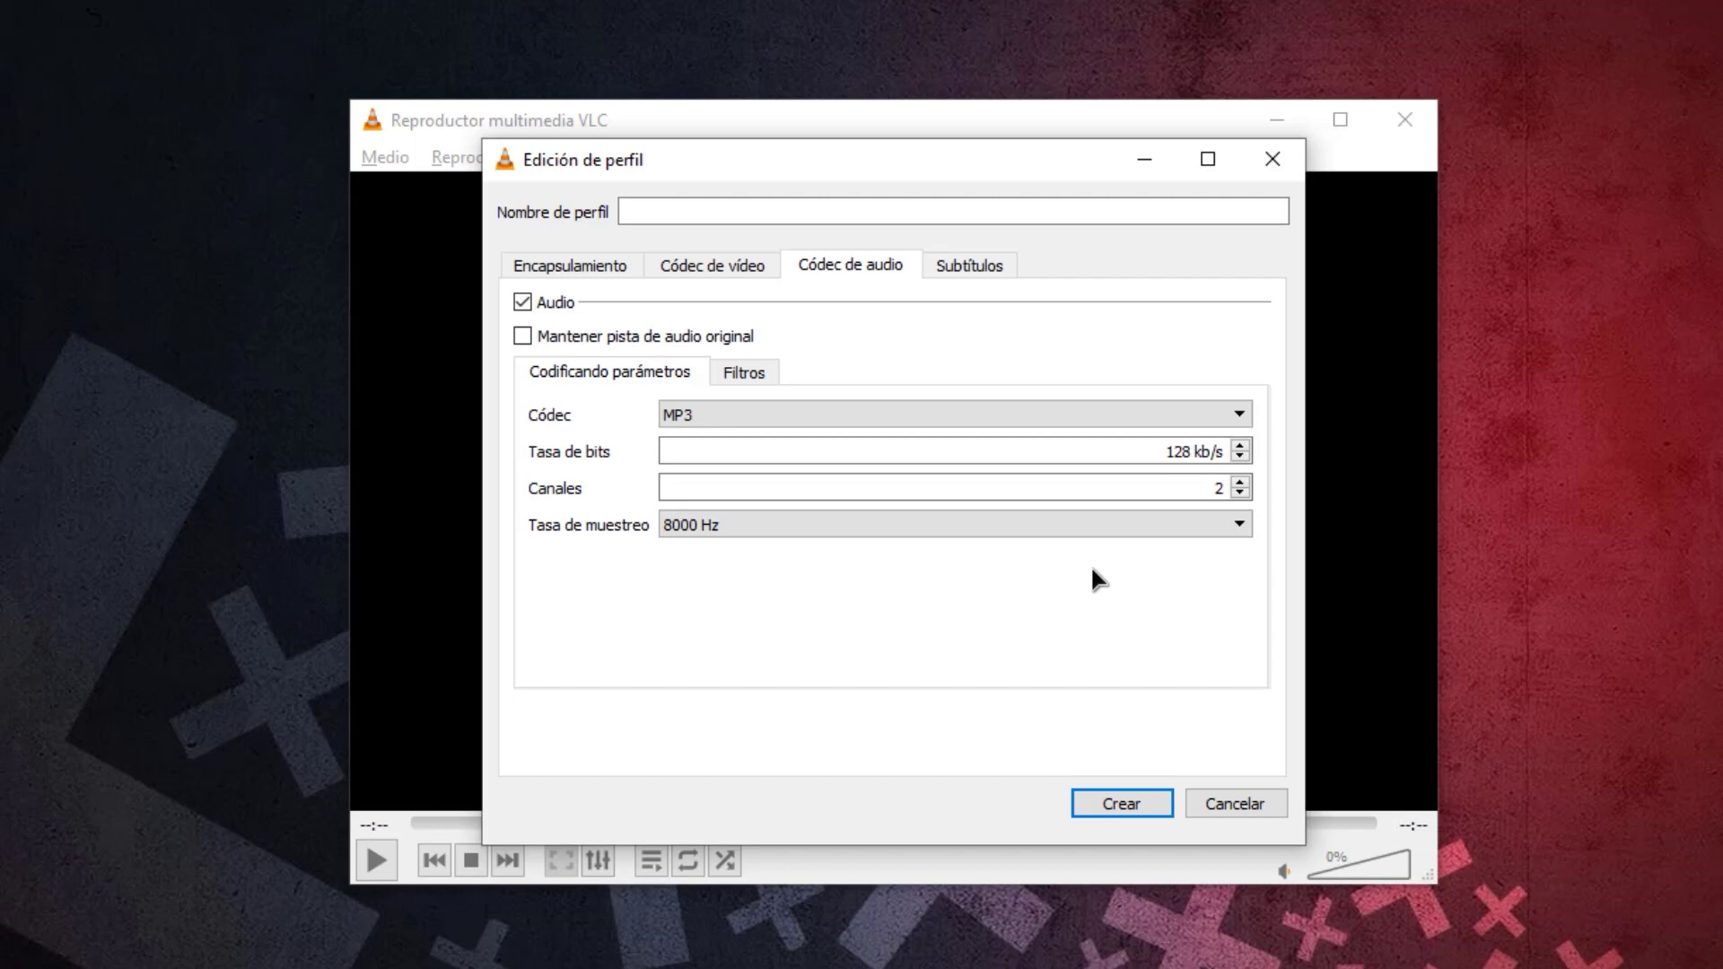
Try an audio bit rate of 129 kb/s, restore it to 128 kb/s, and check the audio filters.
click(1240, 446)
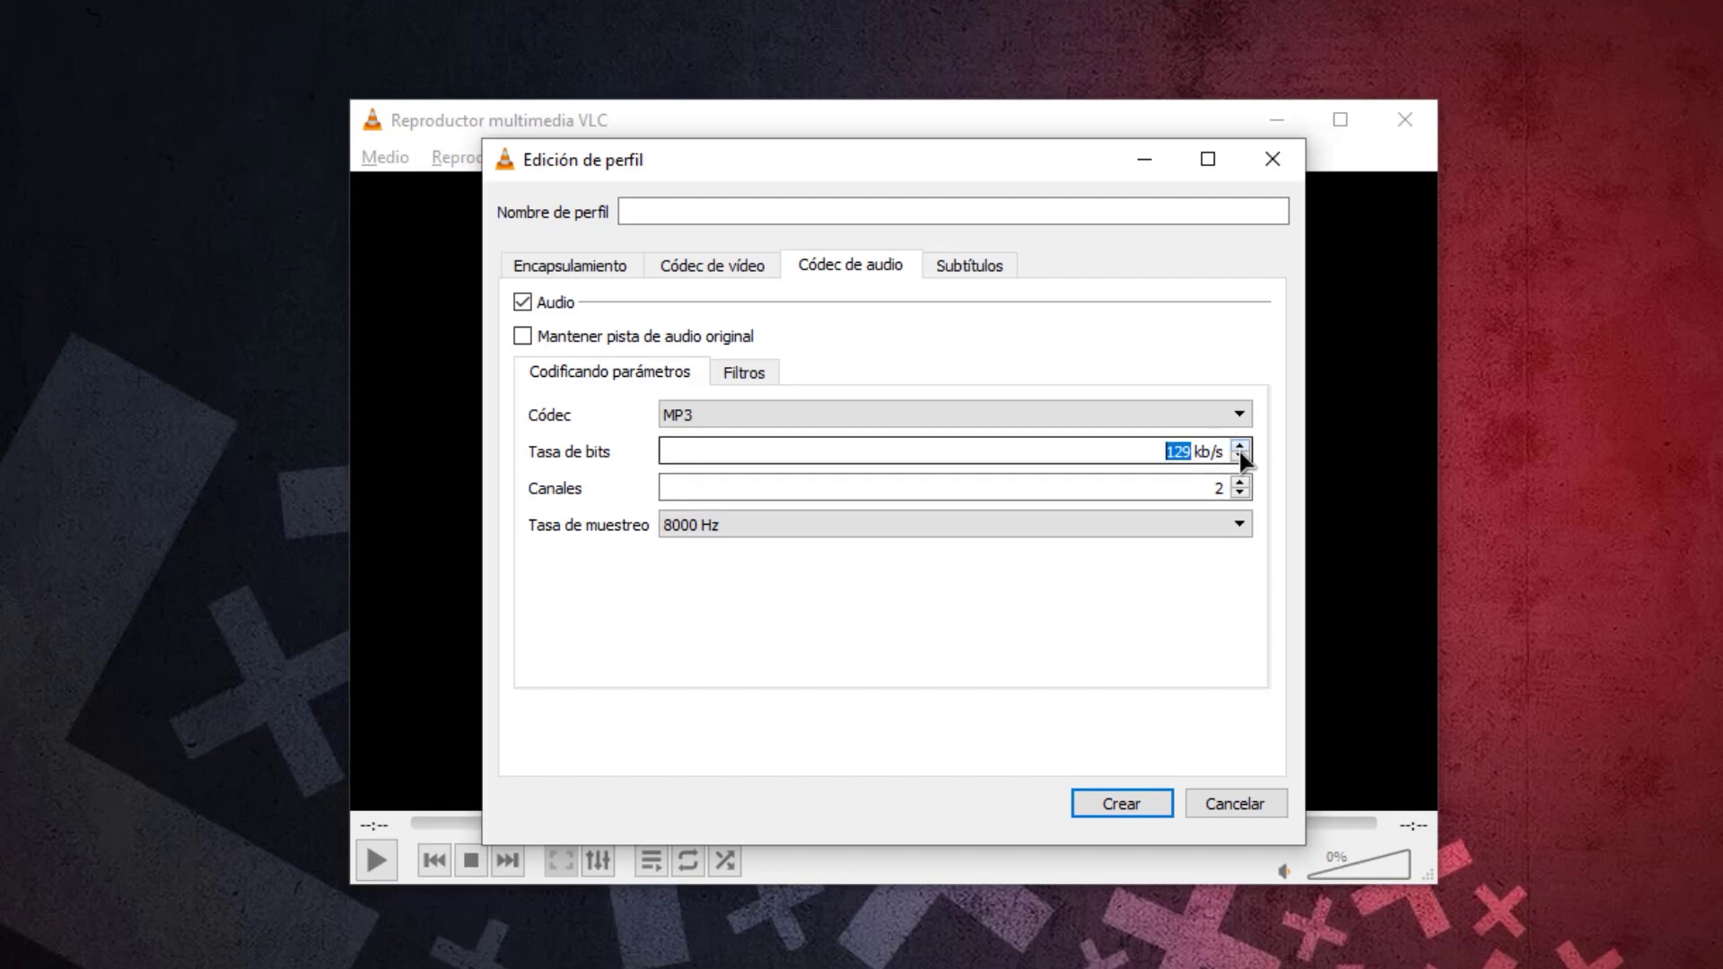
click(1241, 456)
click(899, 455)
click(750, 378)
click(639, 380)
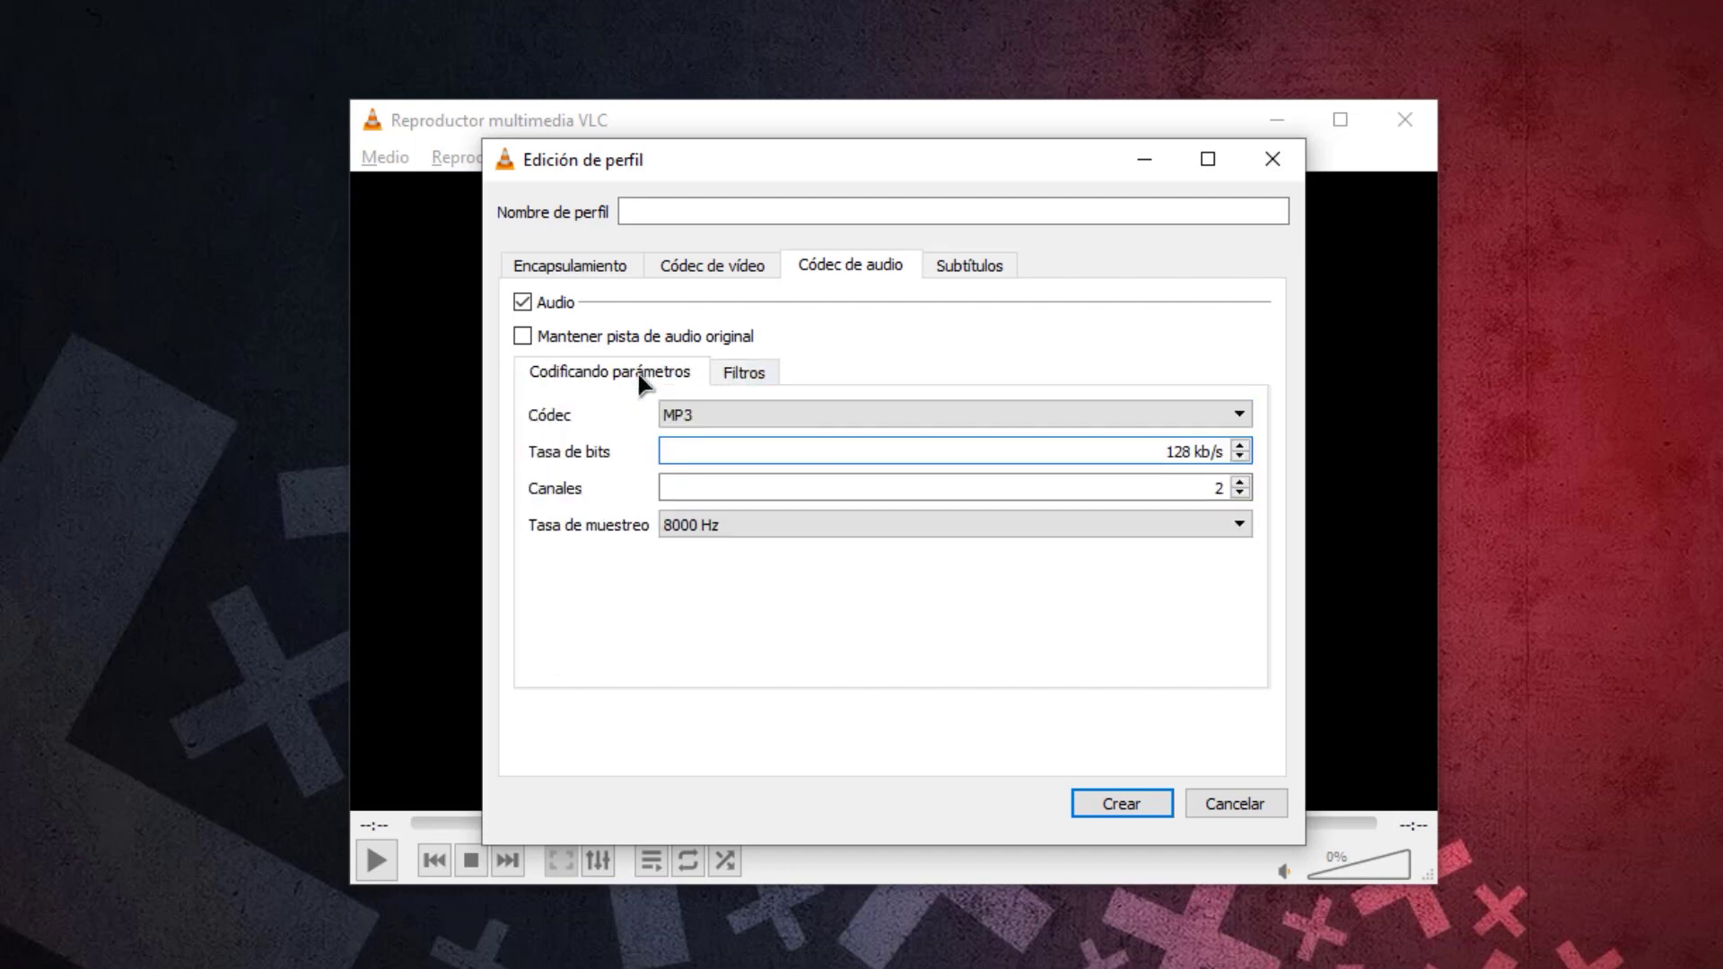
Enable subtitles in the profile to examine their codec and overlay options, and disable them again.
click(969, 268)
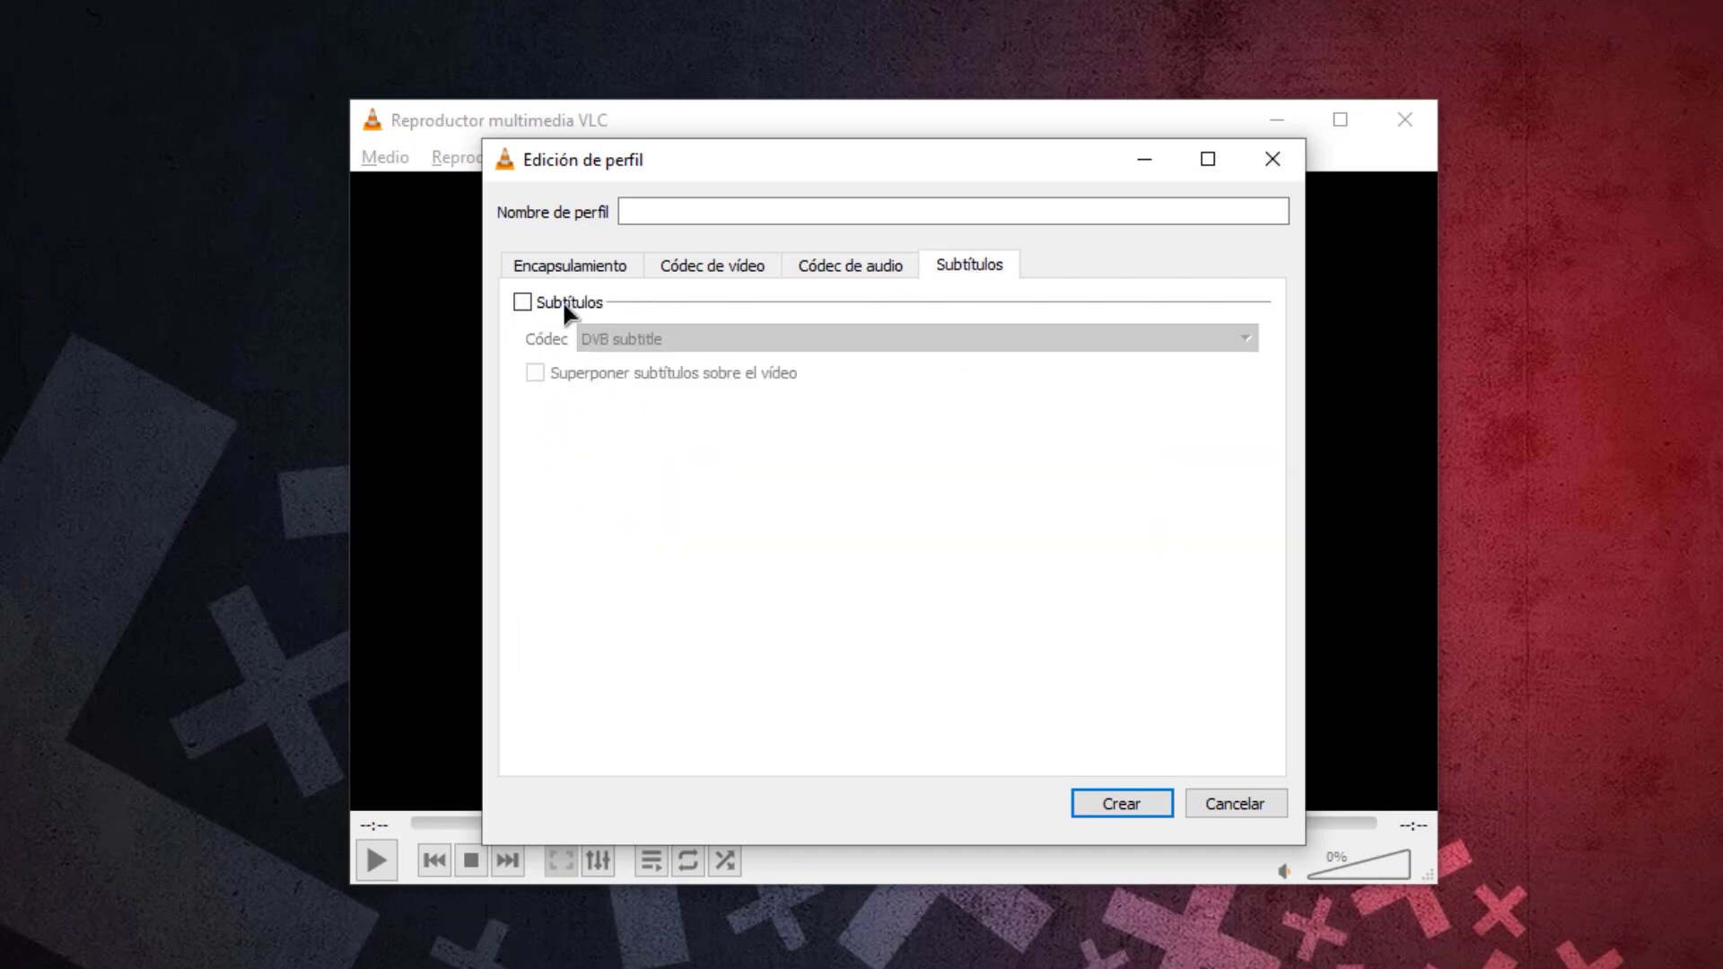
click(523, 302)
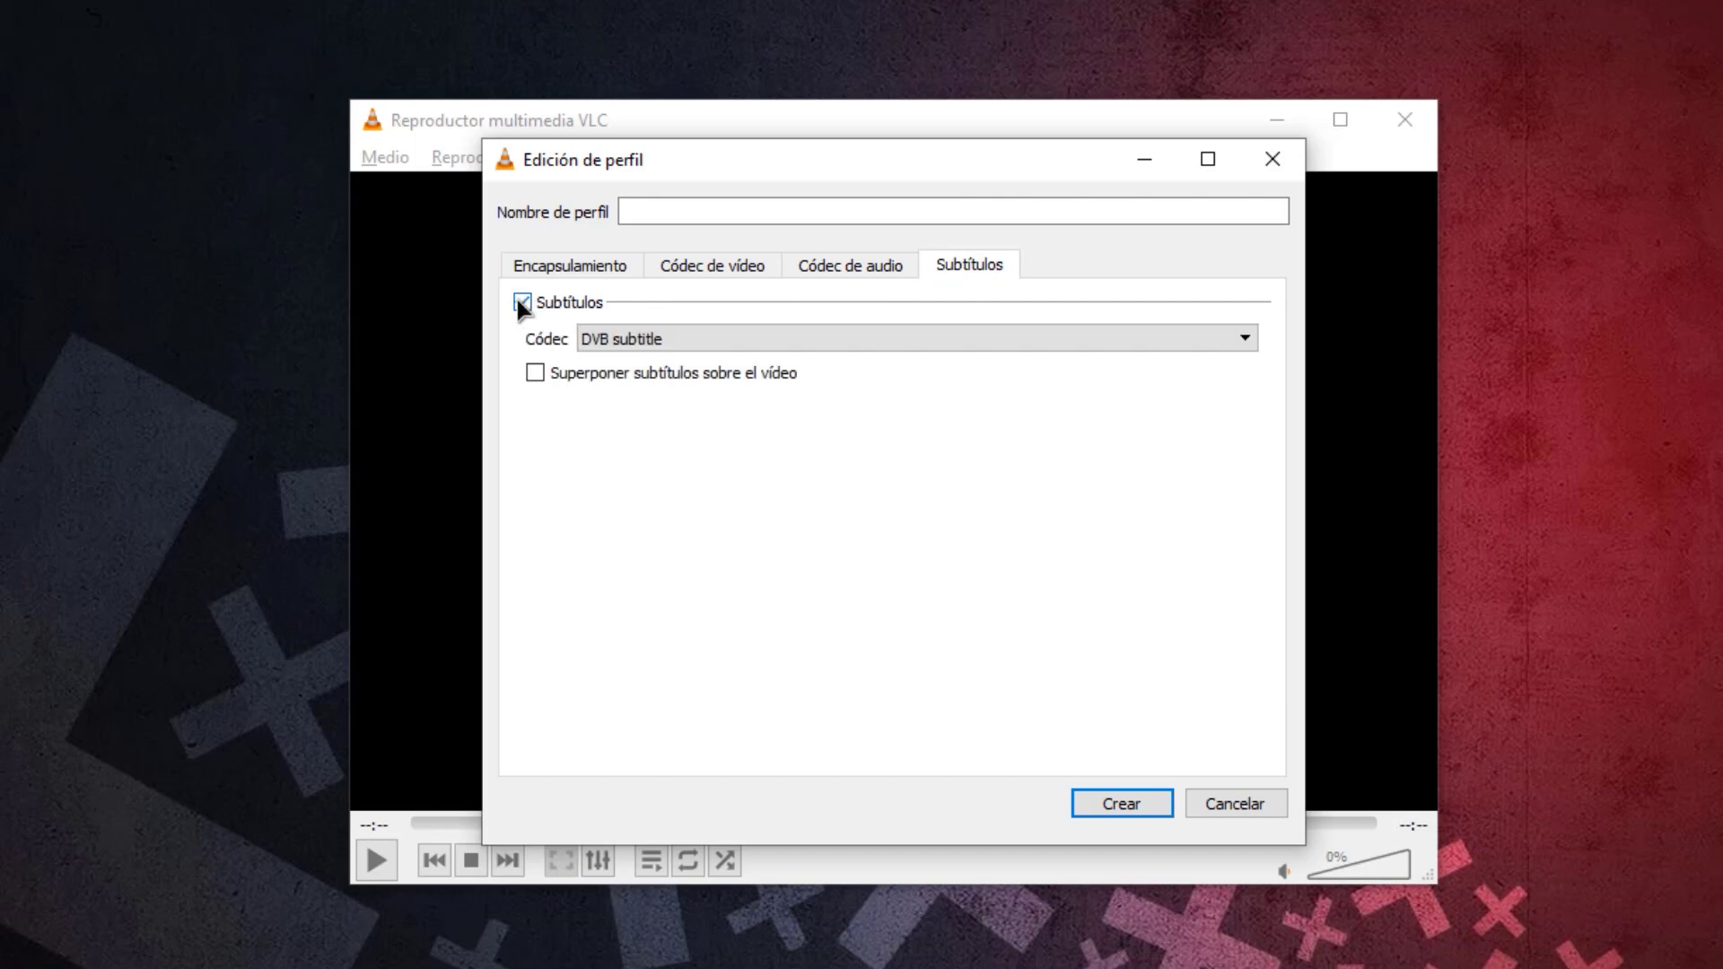
click(523, 302)
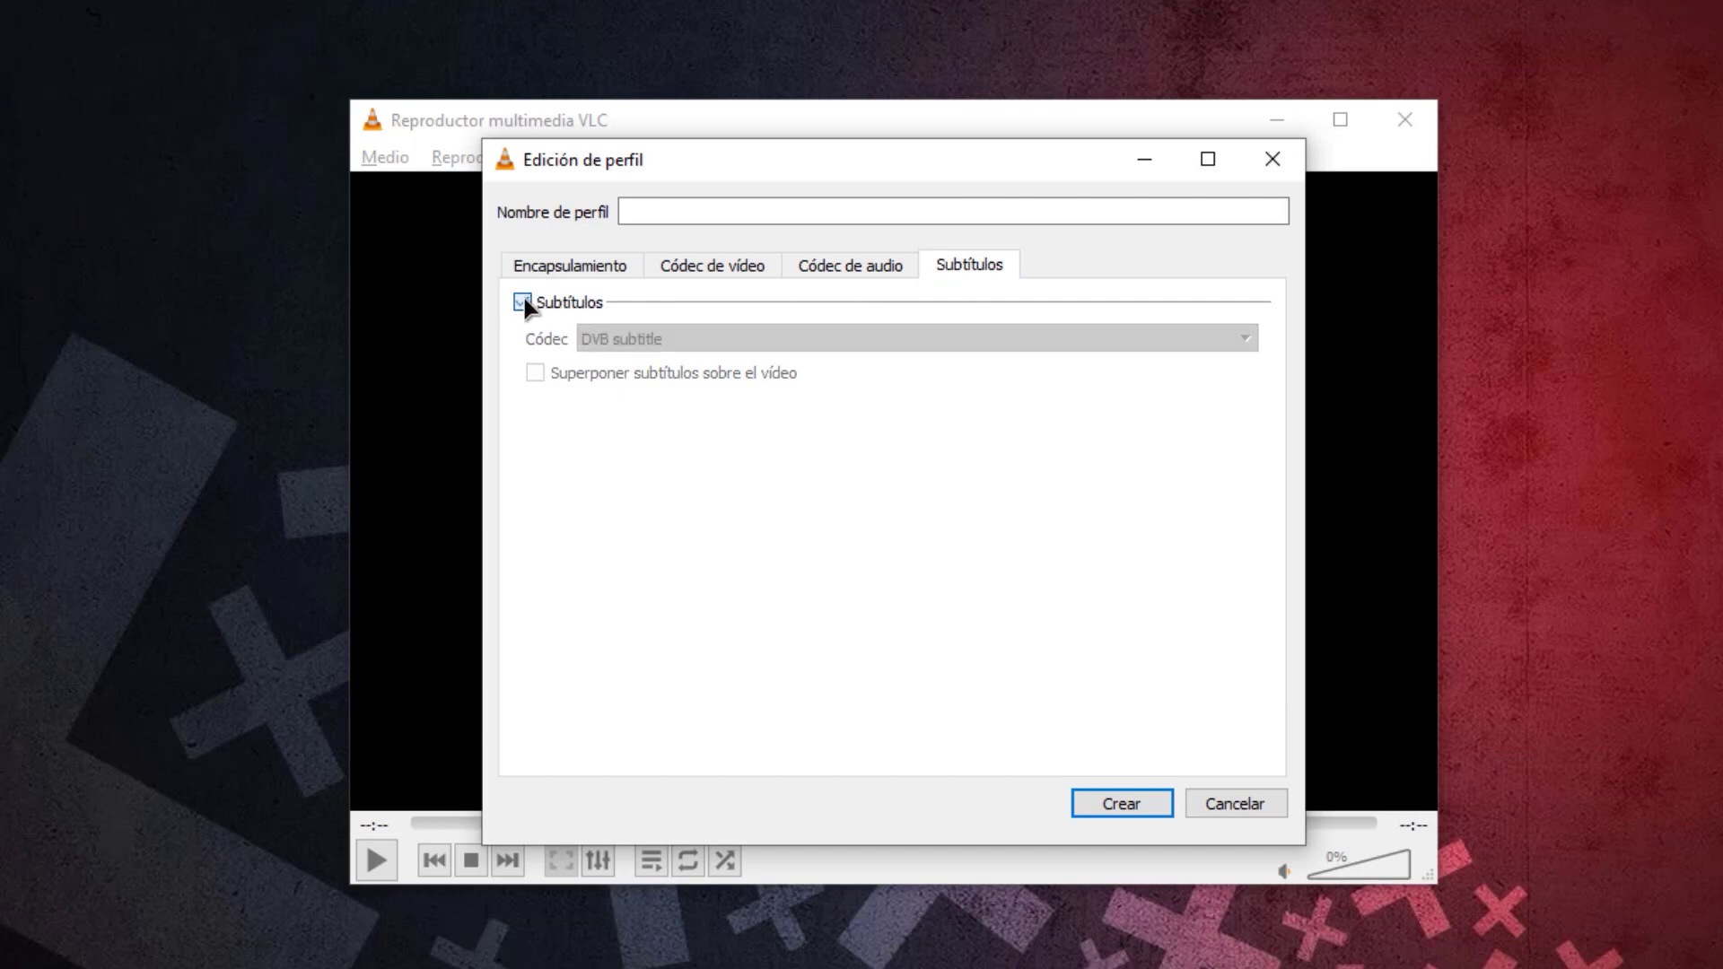
Review the new profile's encapsulation, video codec, audio codec and subtitle settings.
click(887, 269)
click(757, 268)
click(575, 265)
click(741, 267)
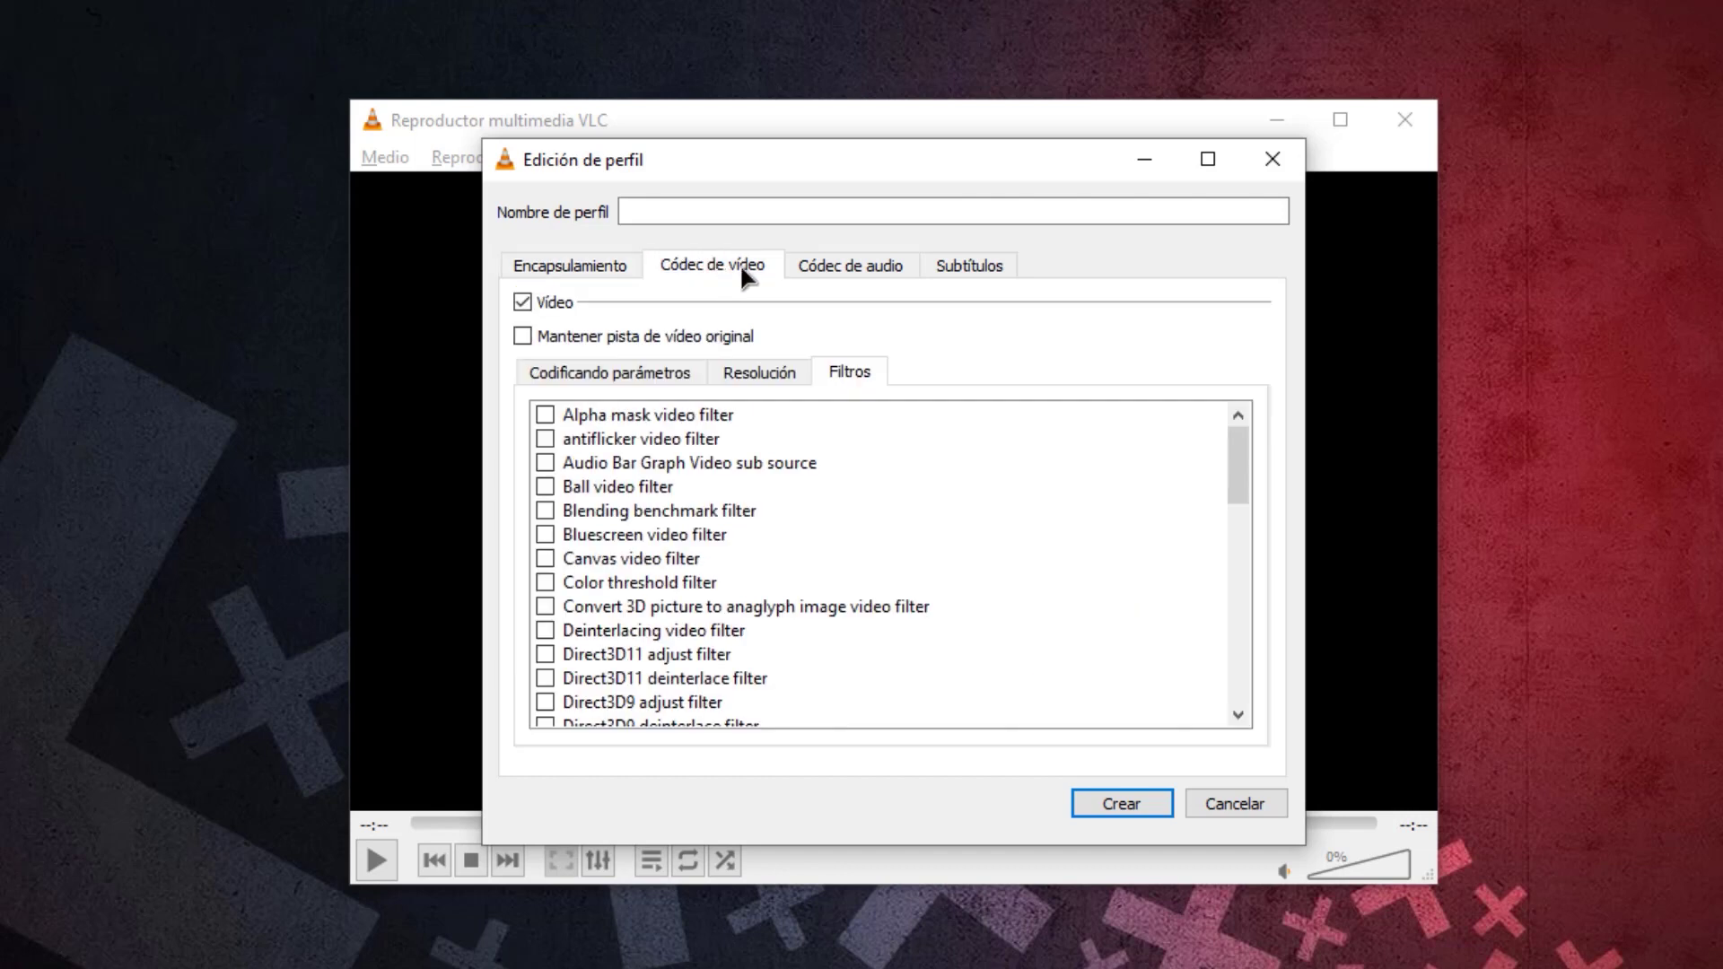
click(754, 371)
click(659, 374)
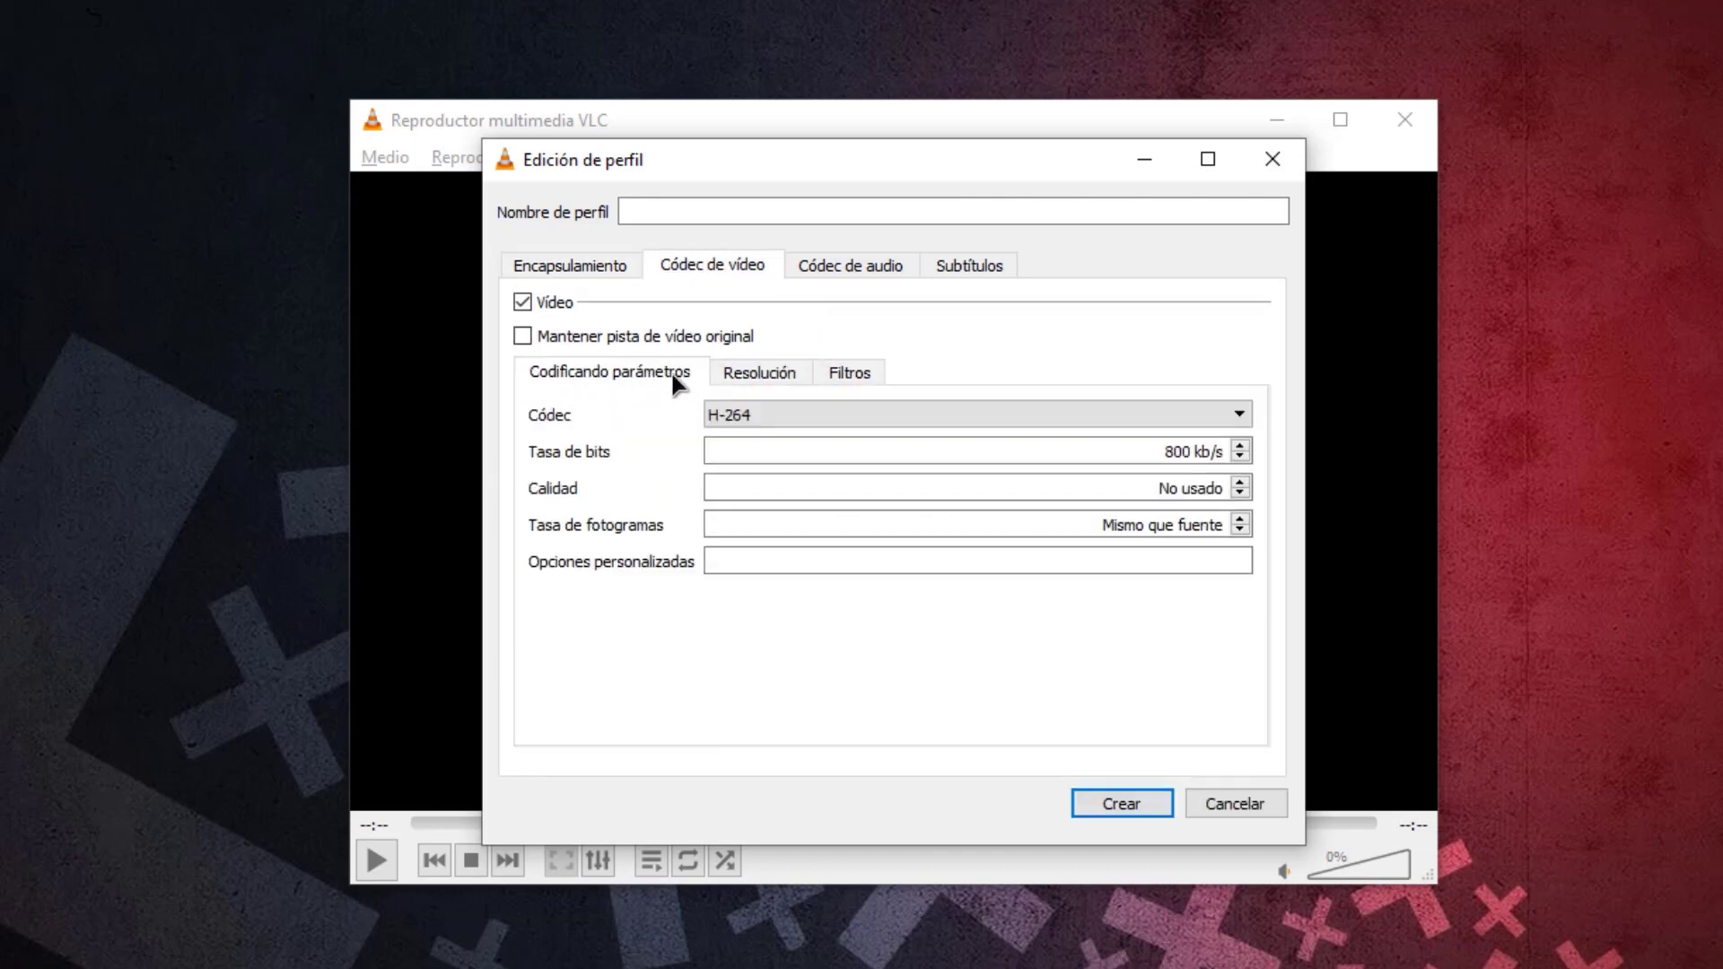
click(908, 267)
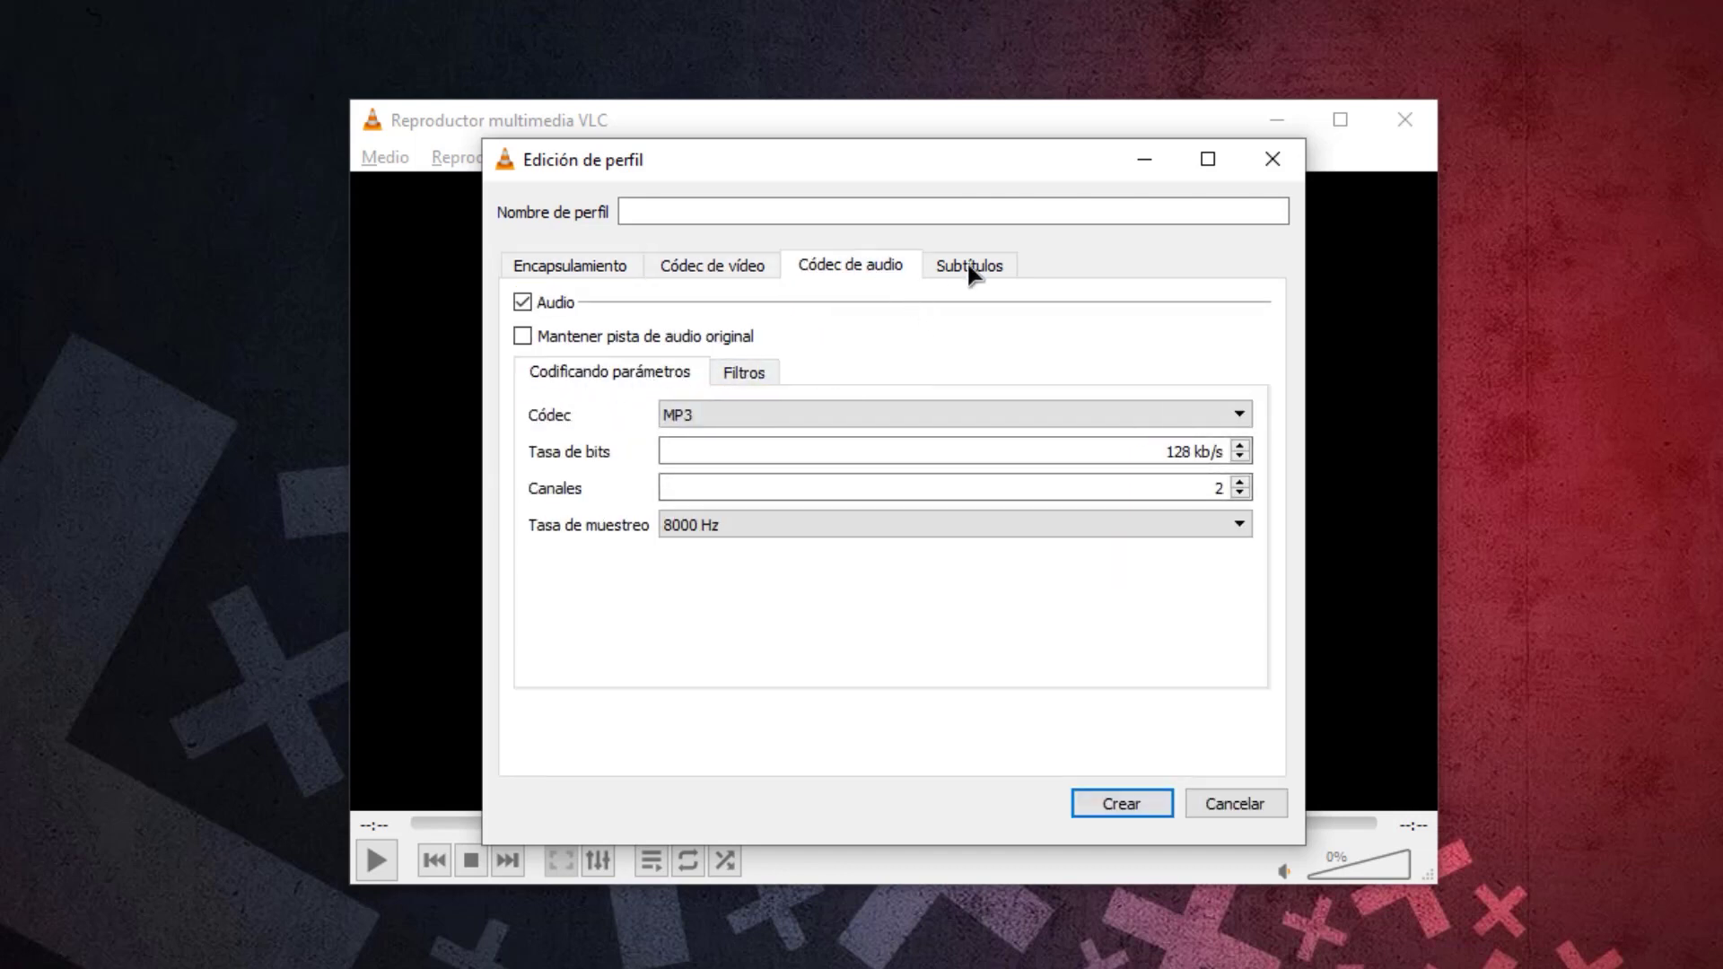
click(972, 267)
click(865, 268)
click(723, 266)
click(569, 269)
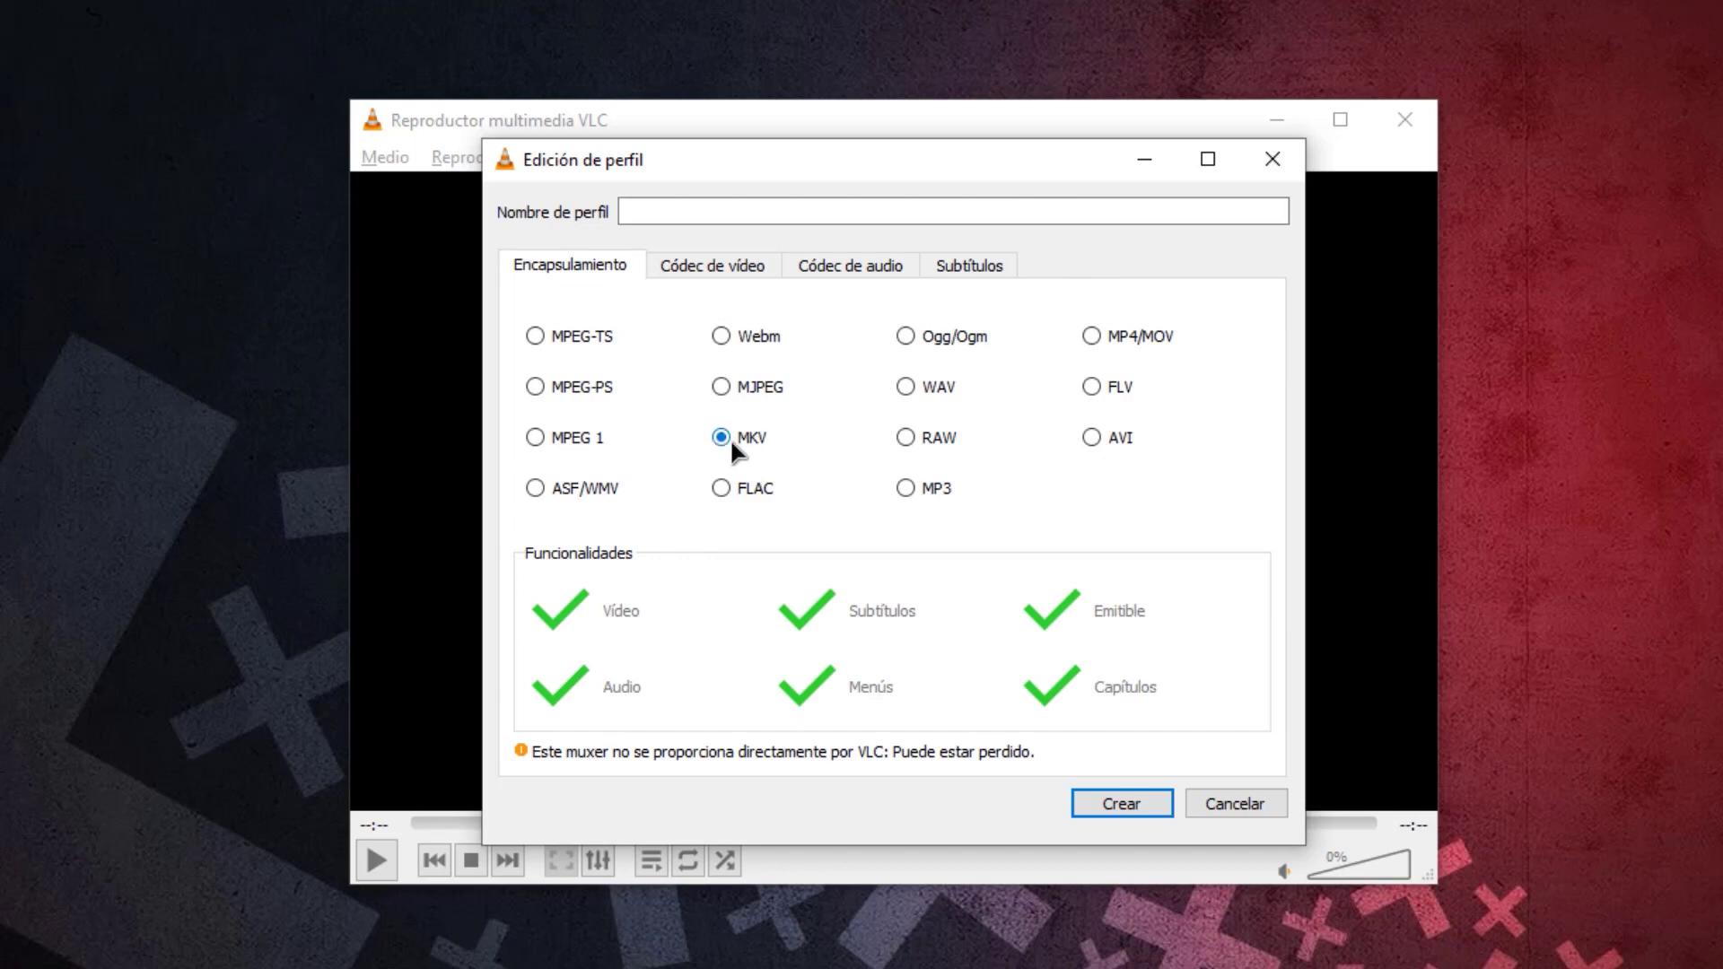
click(724, 262)
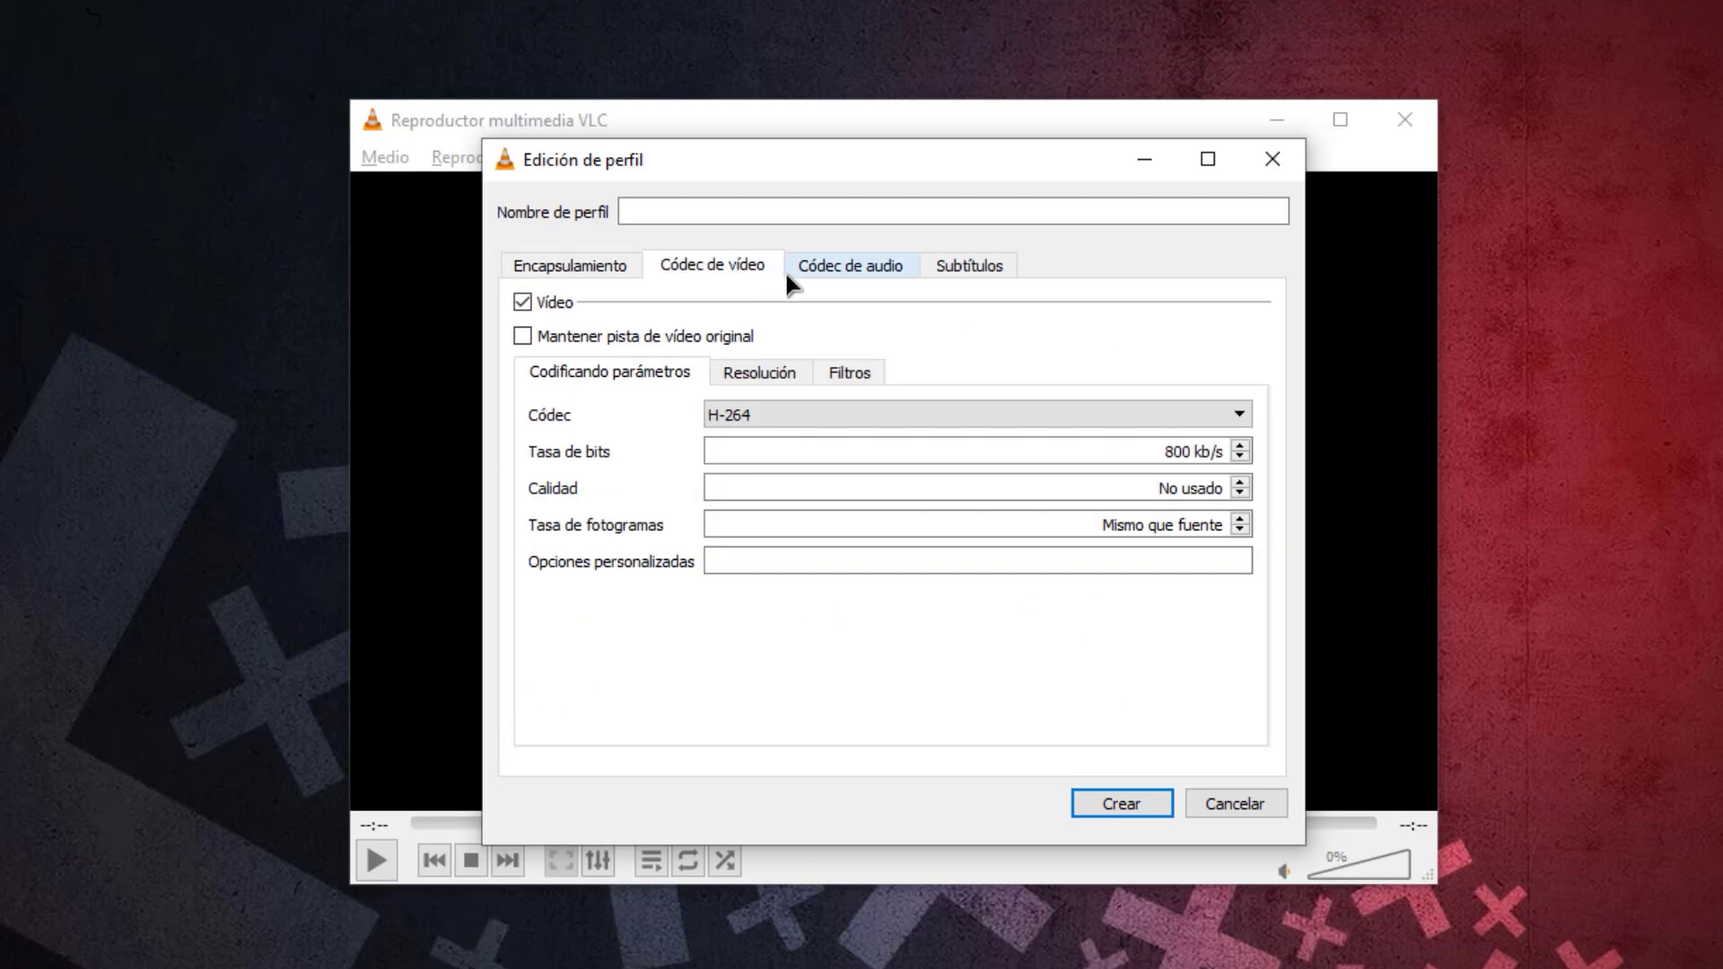
click(830, 268)
Set the profile to keep both the original video track and the original audio track.
click(718, 267)
click(524, 334)
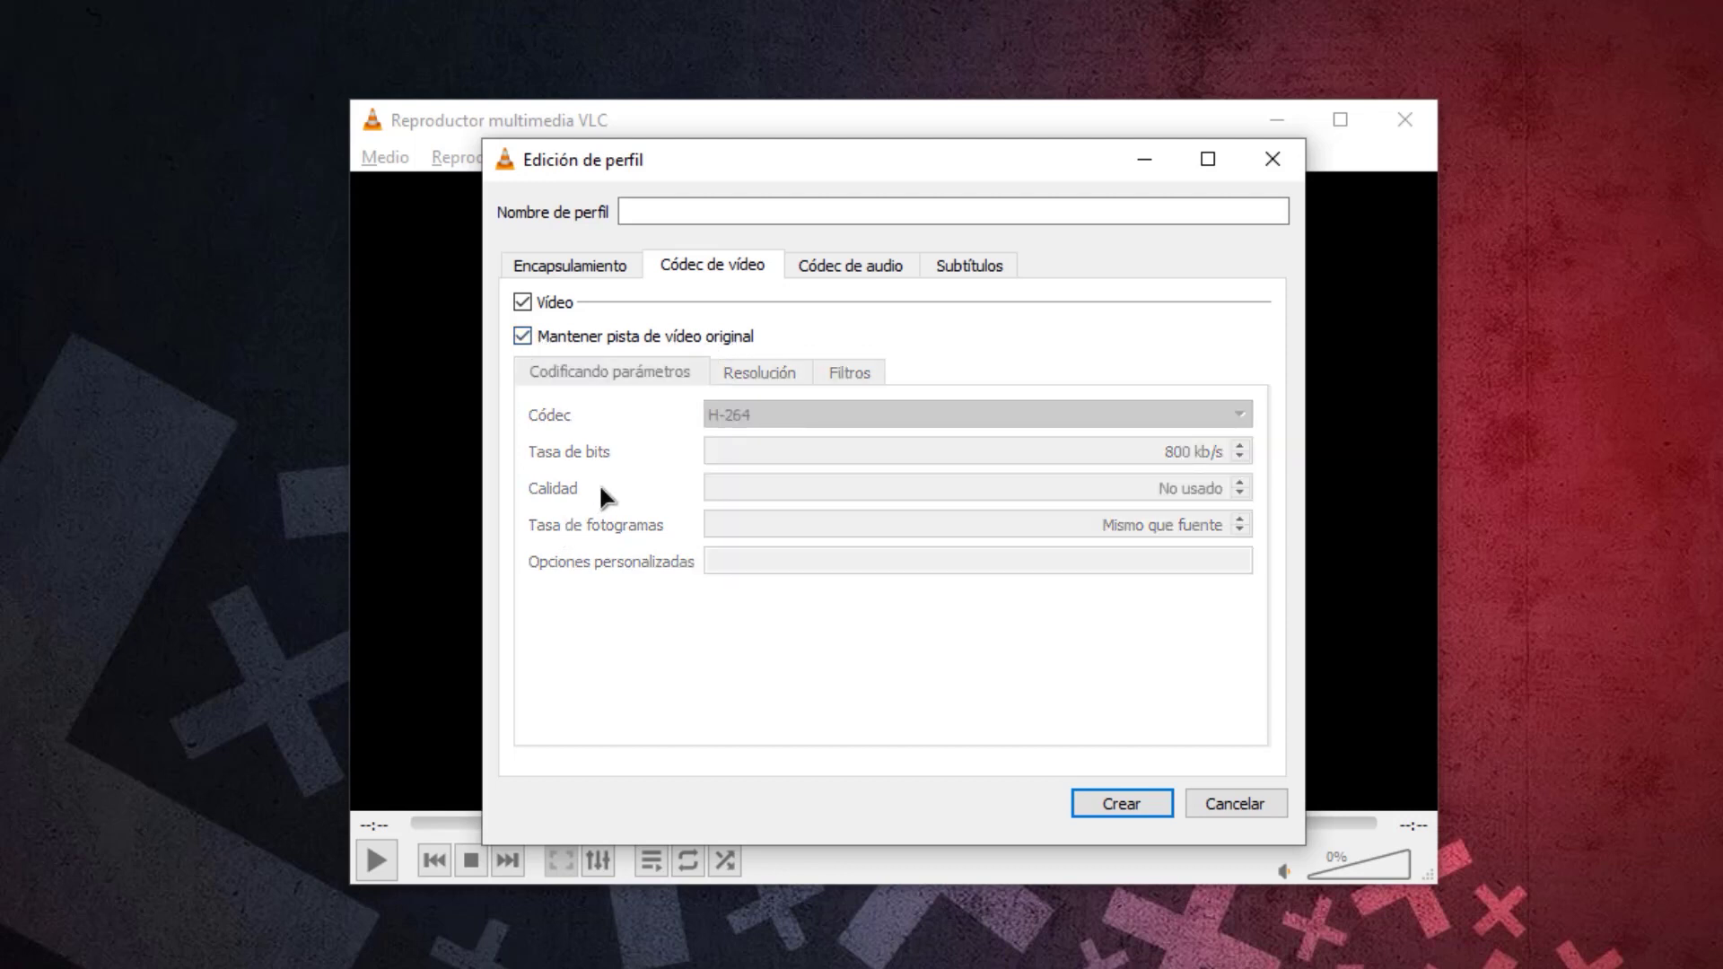
click(840, 269)
click(594, 337)
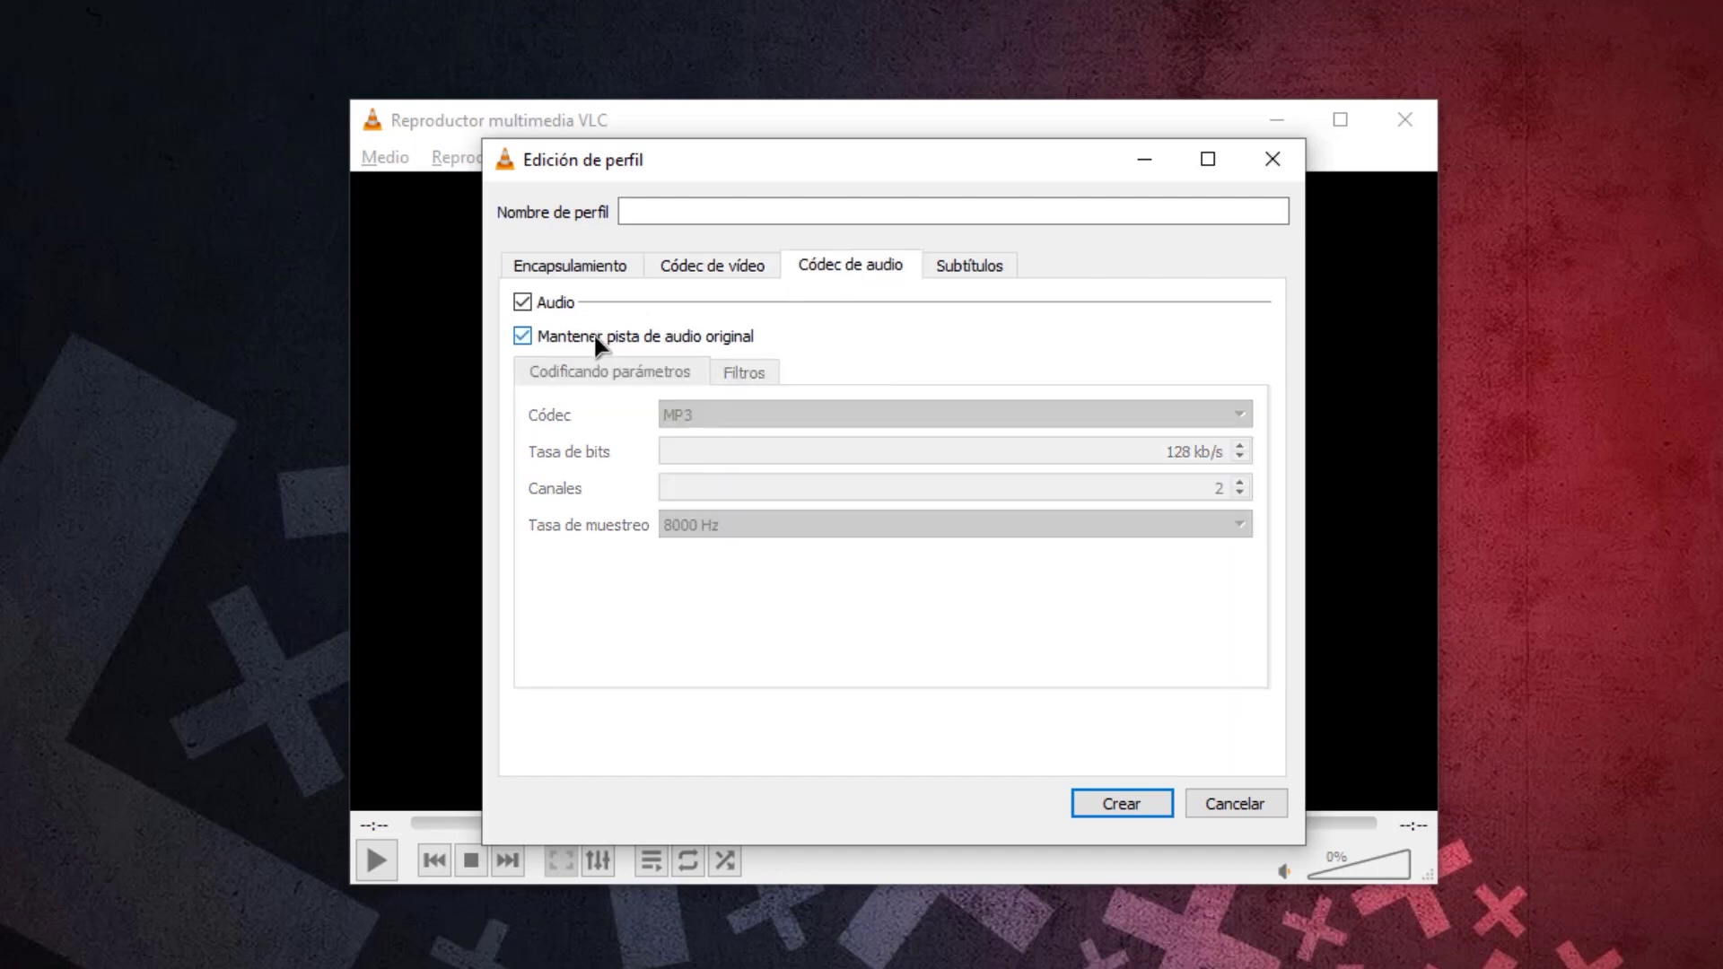
Recheck the profile's encapsulation format and disable video in the video codec settings.
click(679, 267)
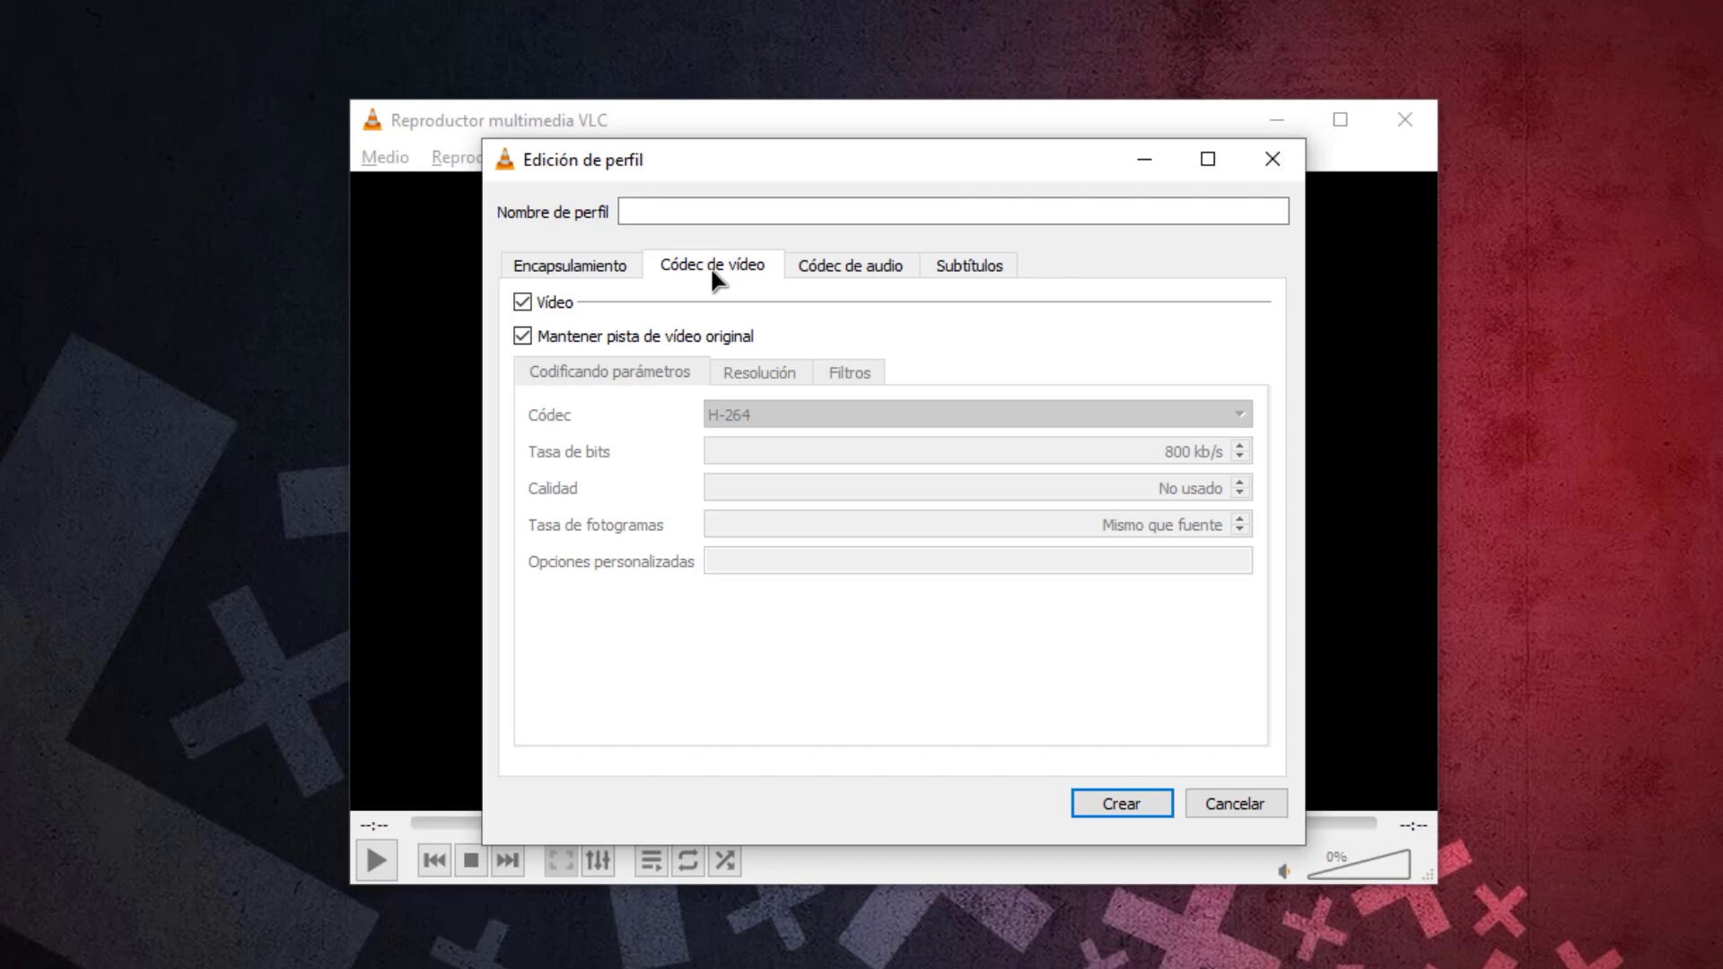
click(619, 271)
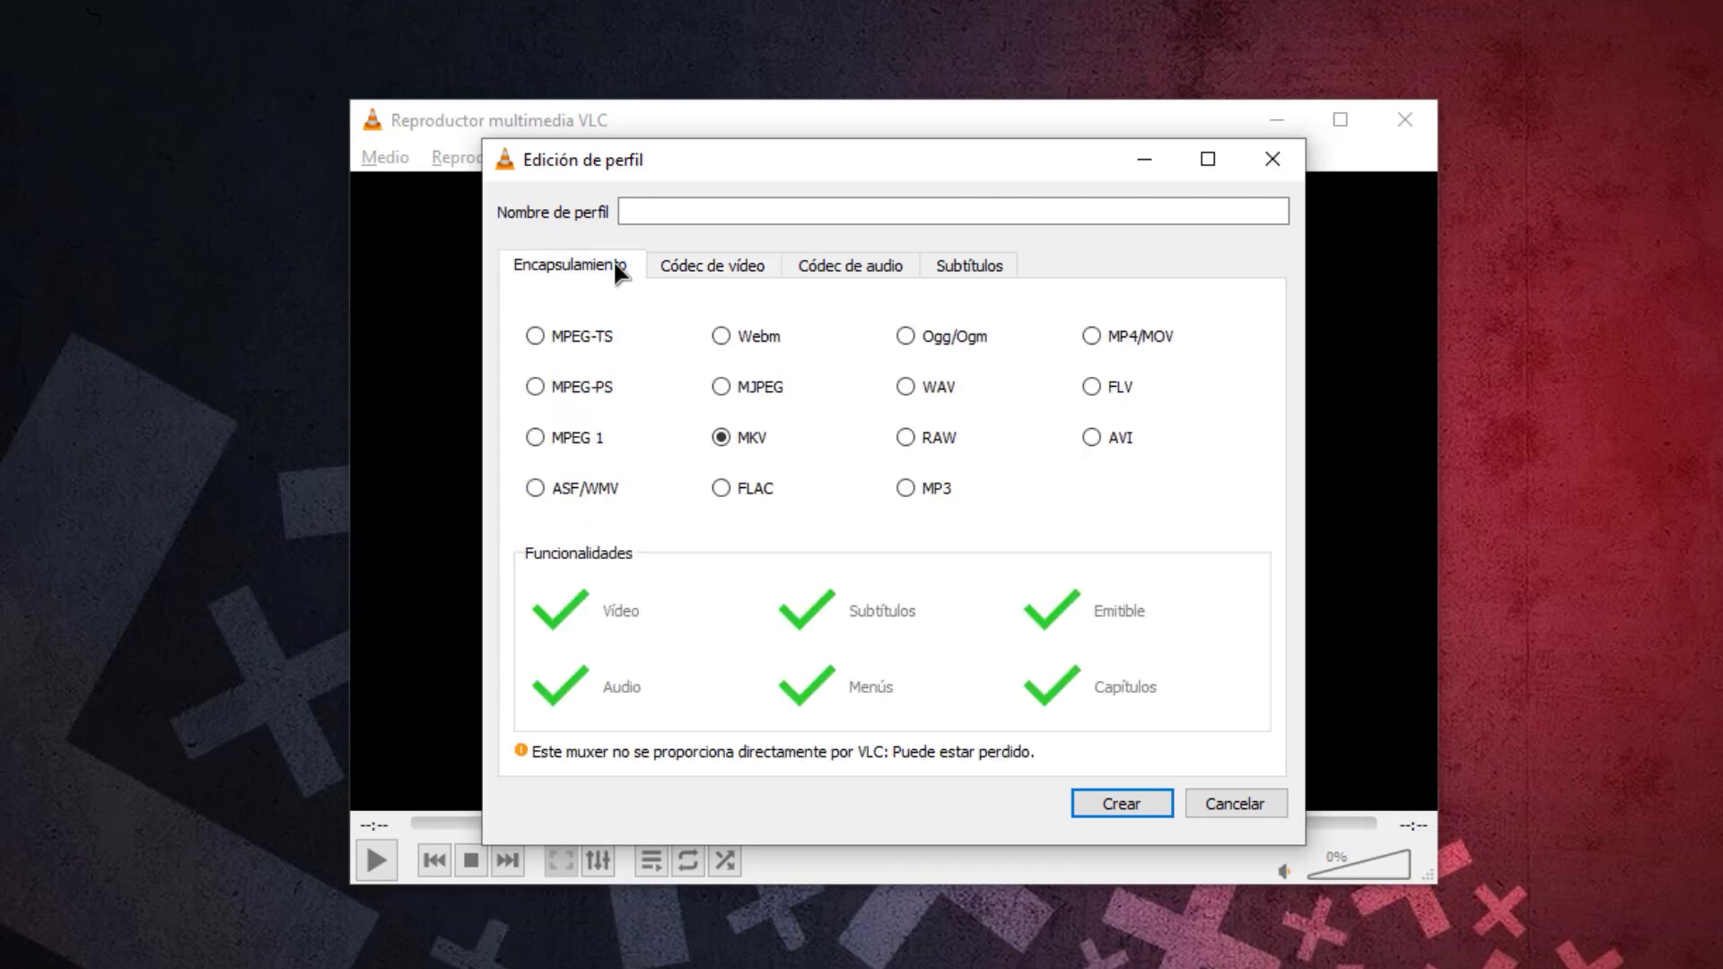
click(723, 271)
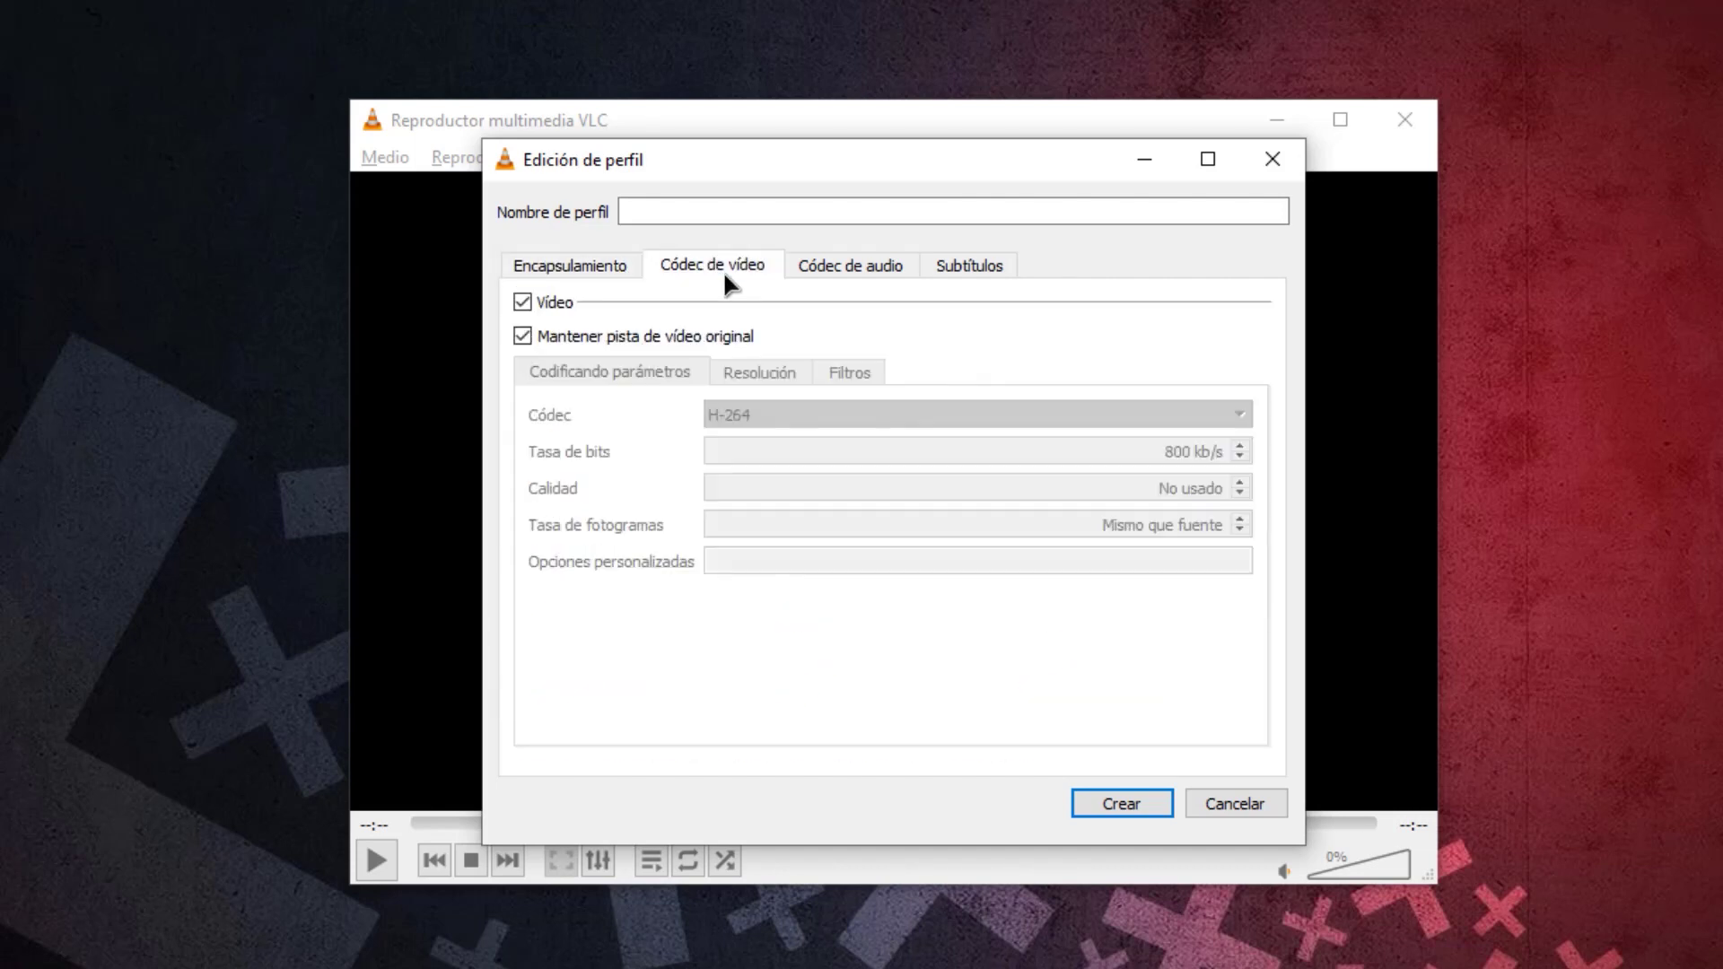
click(523, 302)
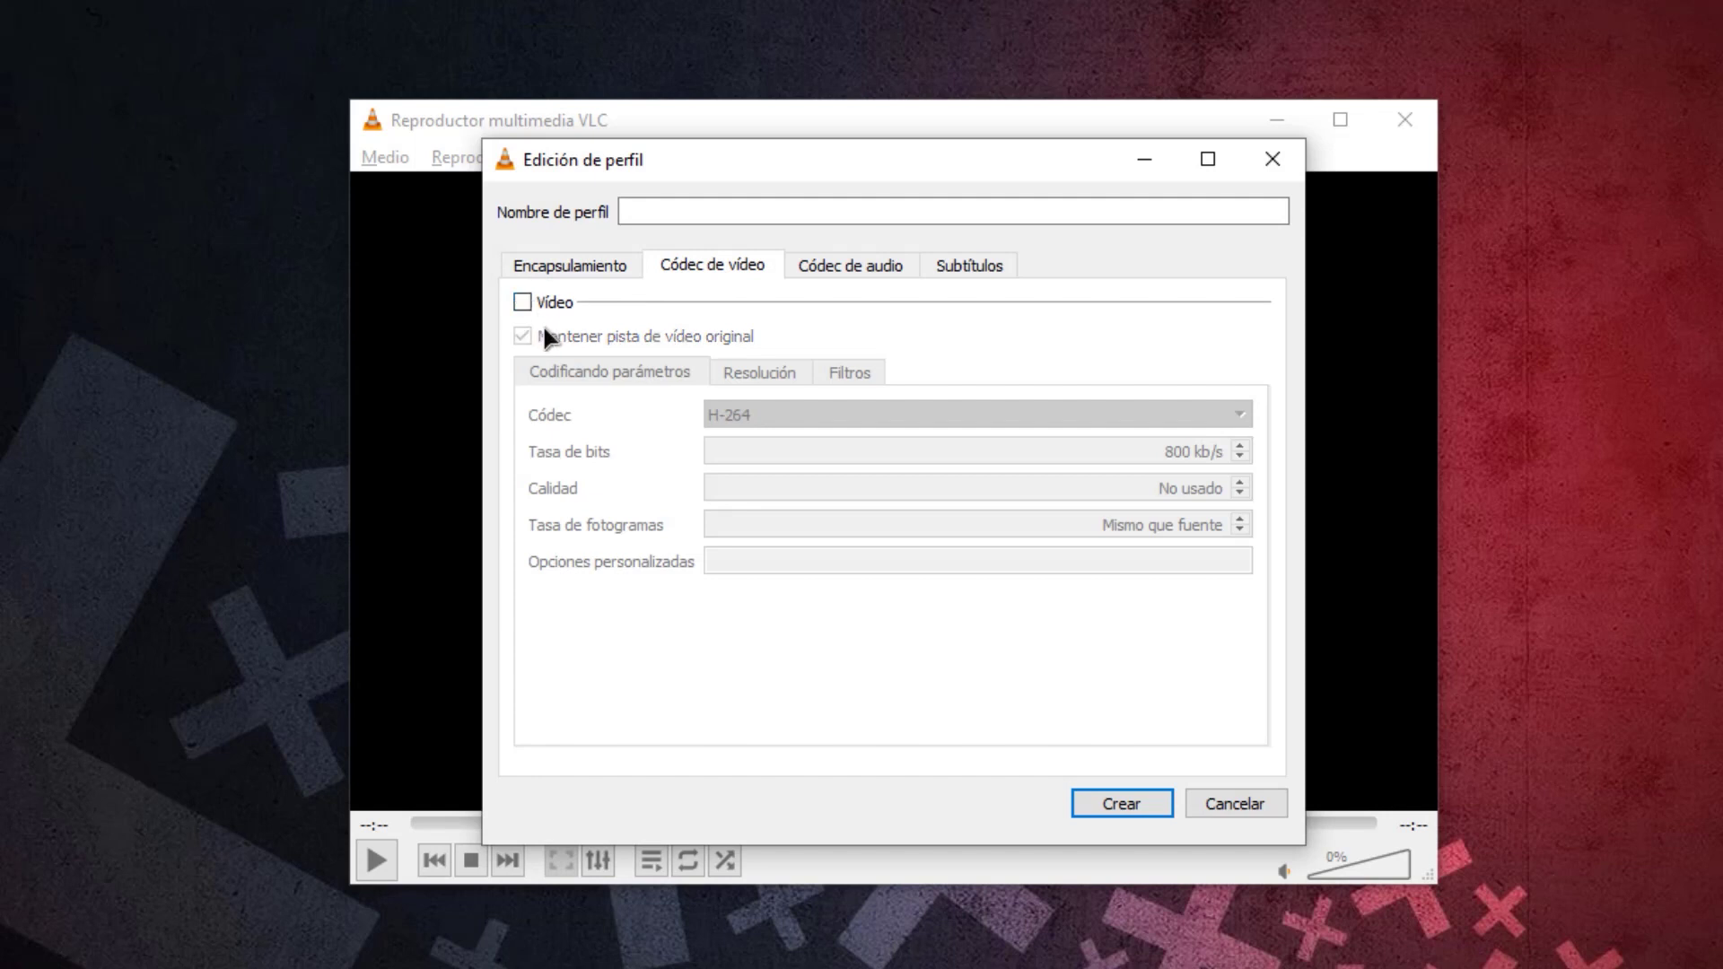
Turn off keeping the original audio track and disable audio in the profile's audio codec settings.
click(842, 269)
click(524, 334)
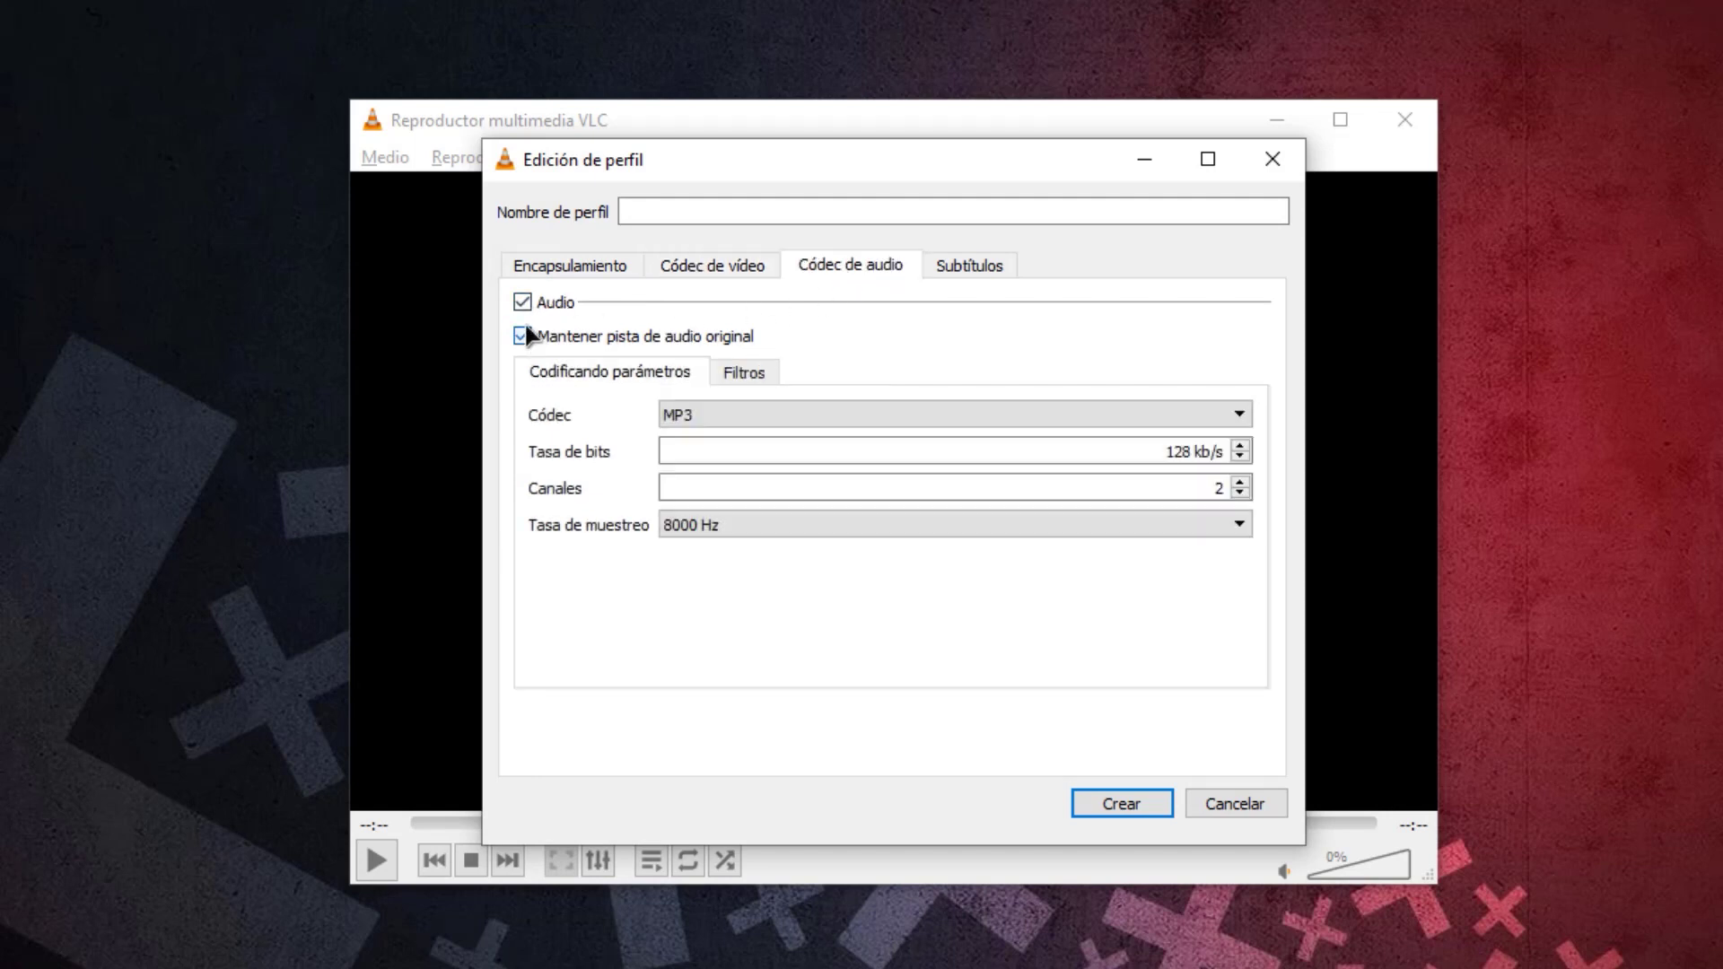
click(538, 305)
Review the profile's subtitle, video codec, encapsulation and audio codec settings.
click(930, 269)
click(714, 267)
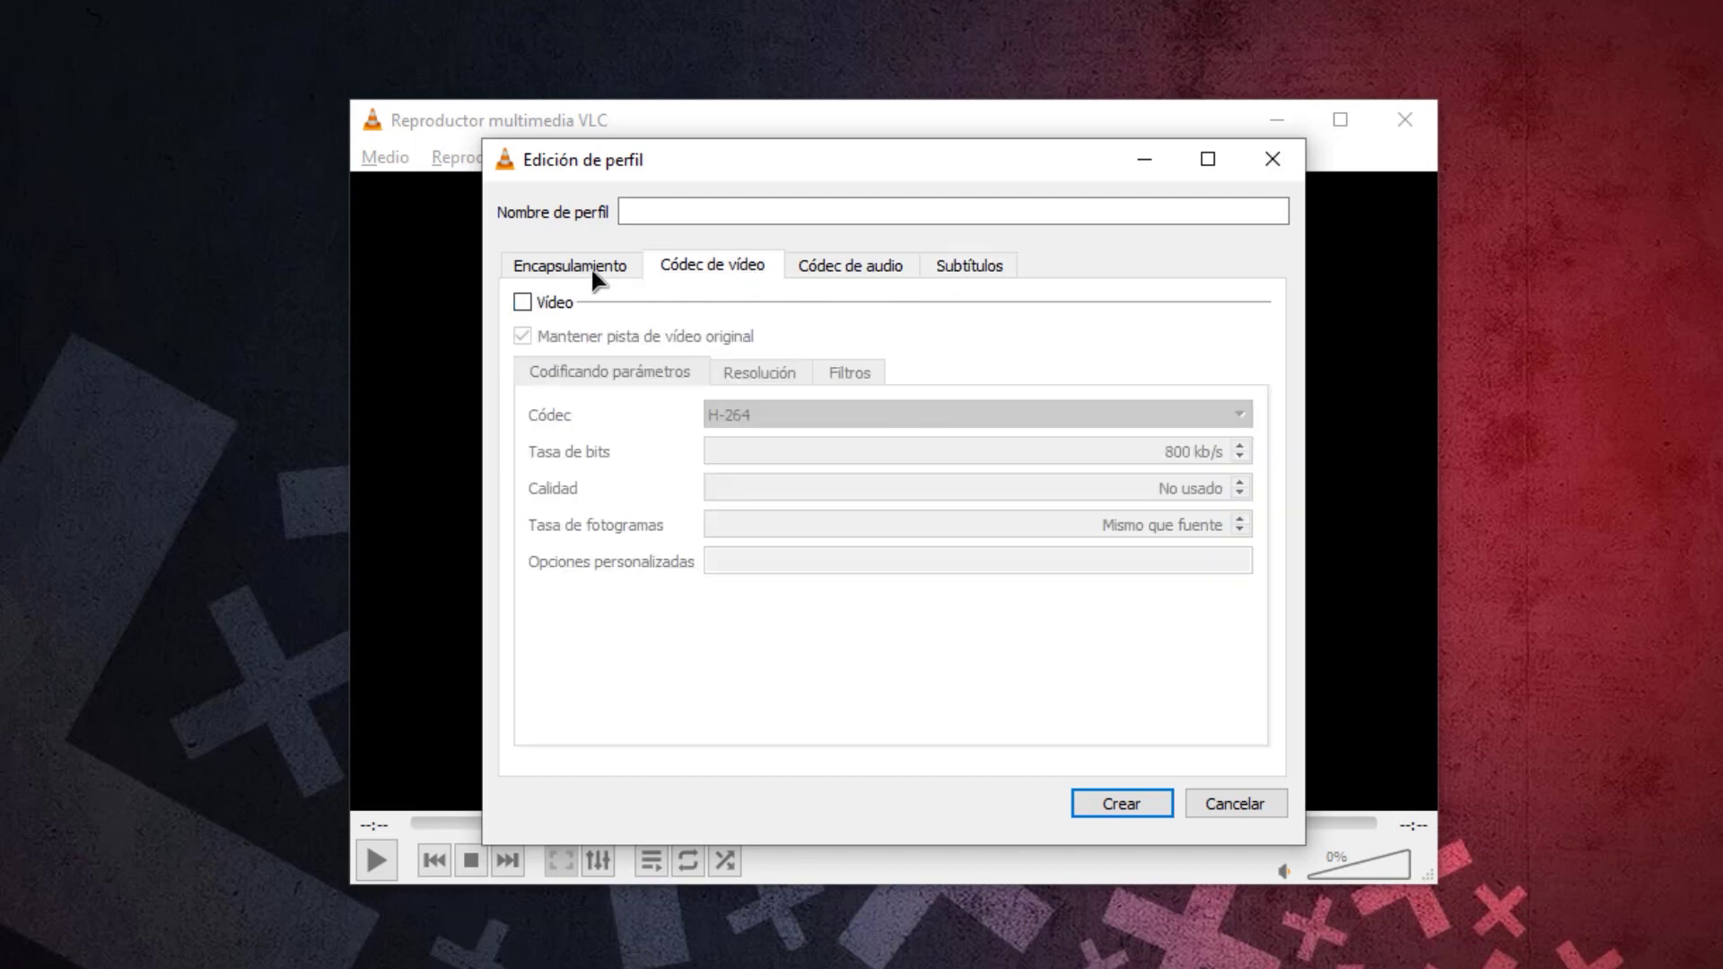
click(592, 266)
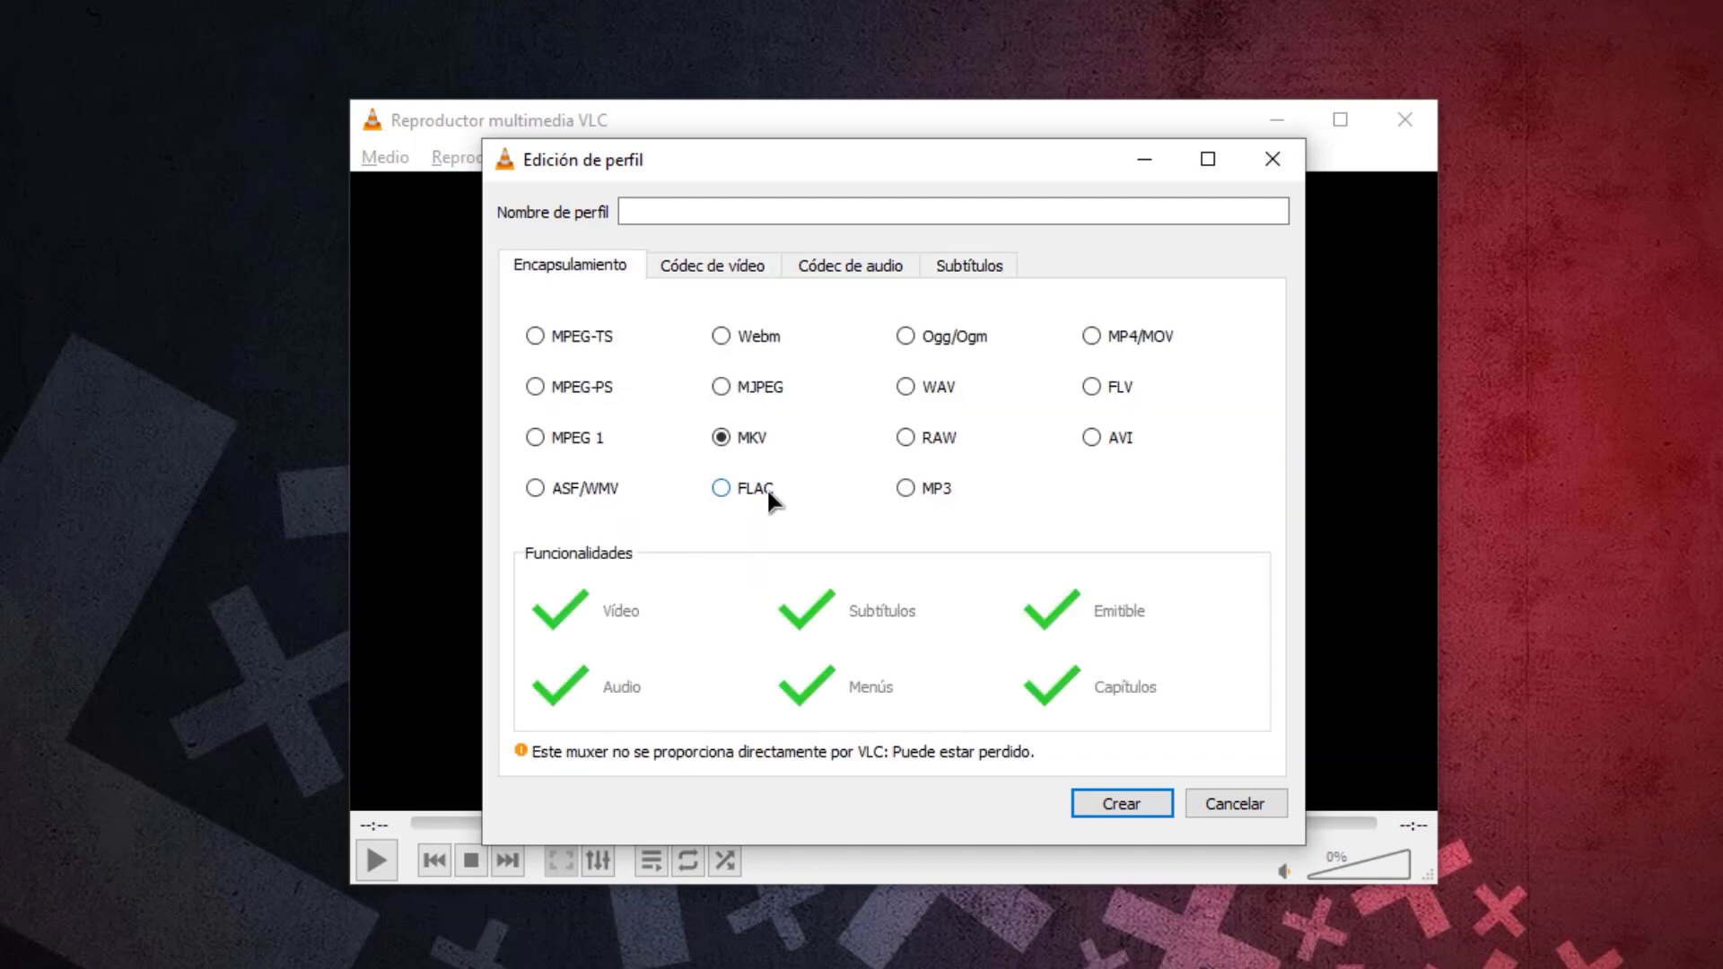
click(712, 266)
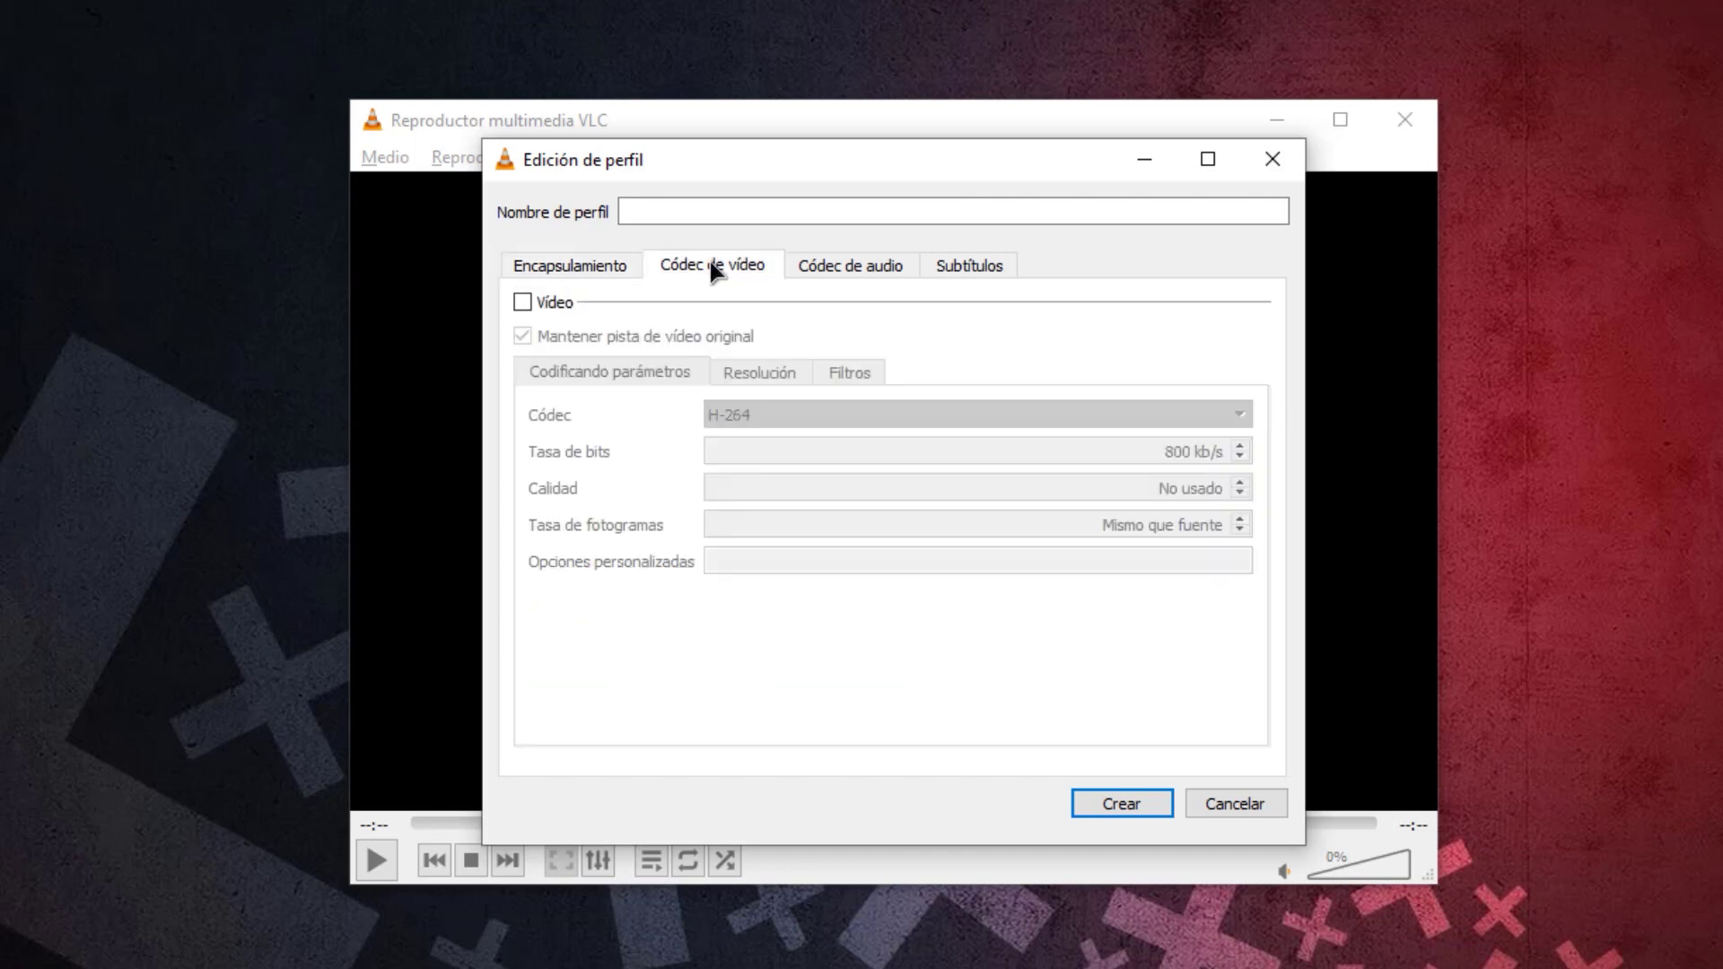
click(847, 268)
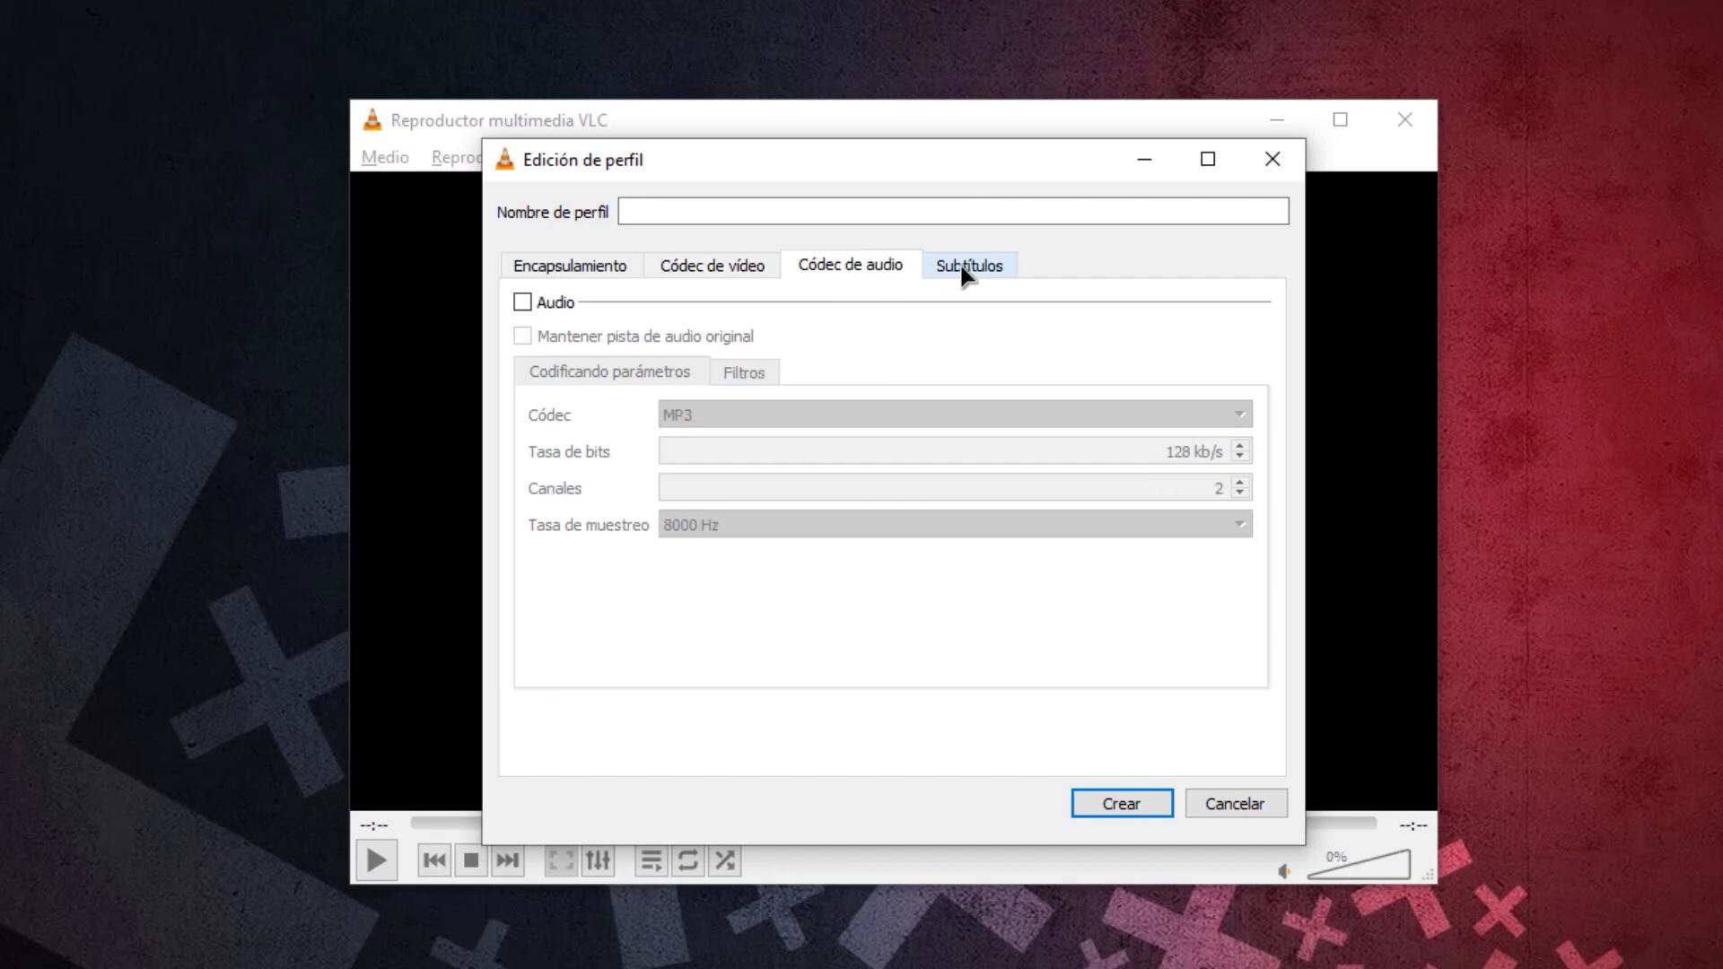
click(725, 264)
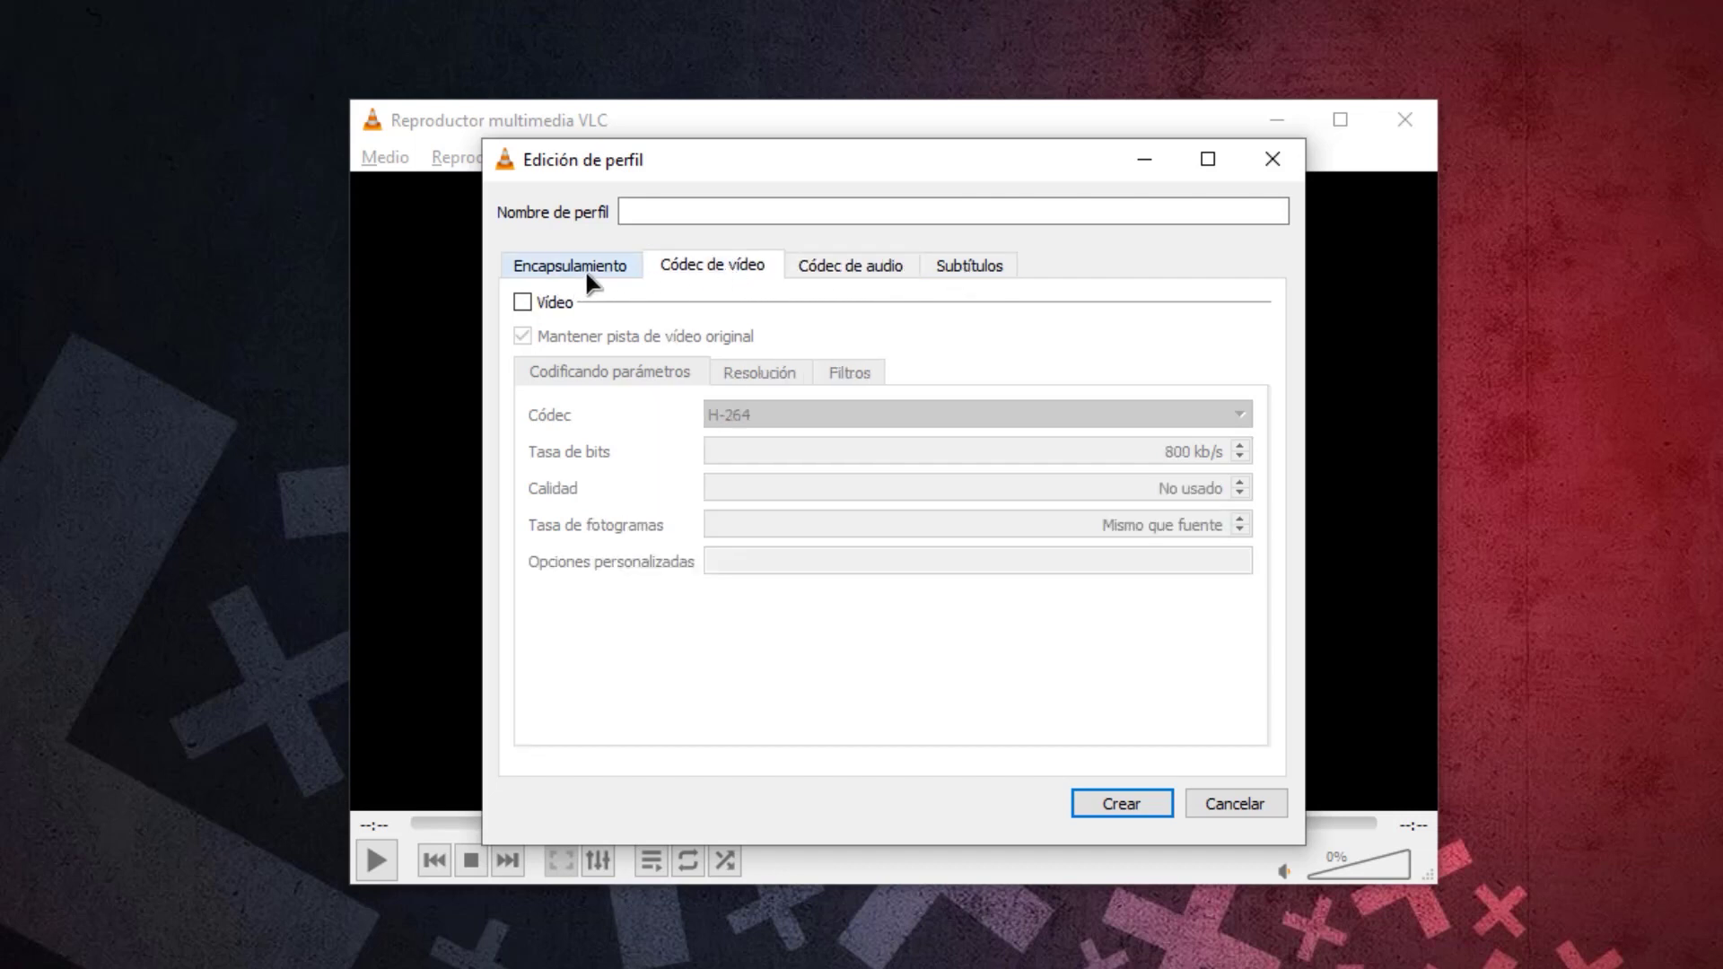
click(587, 274)
click(684, 269)
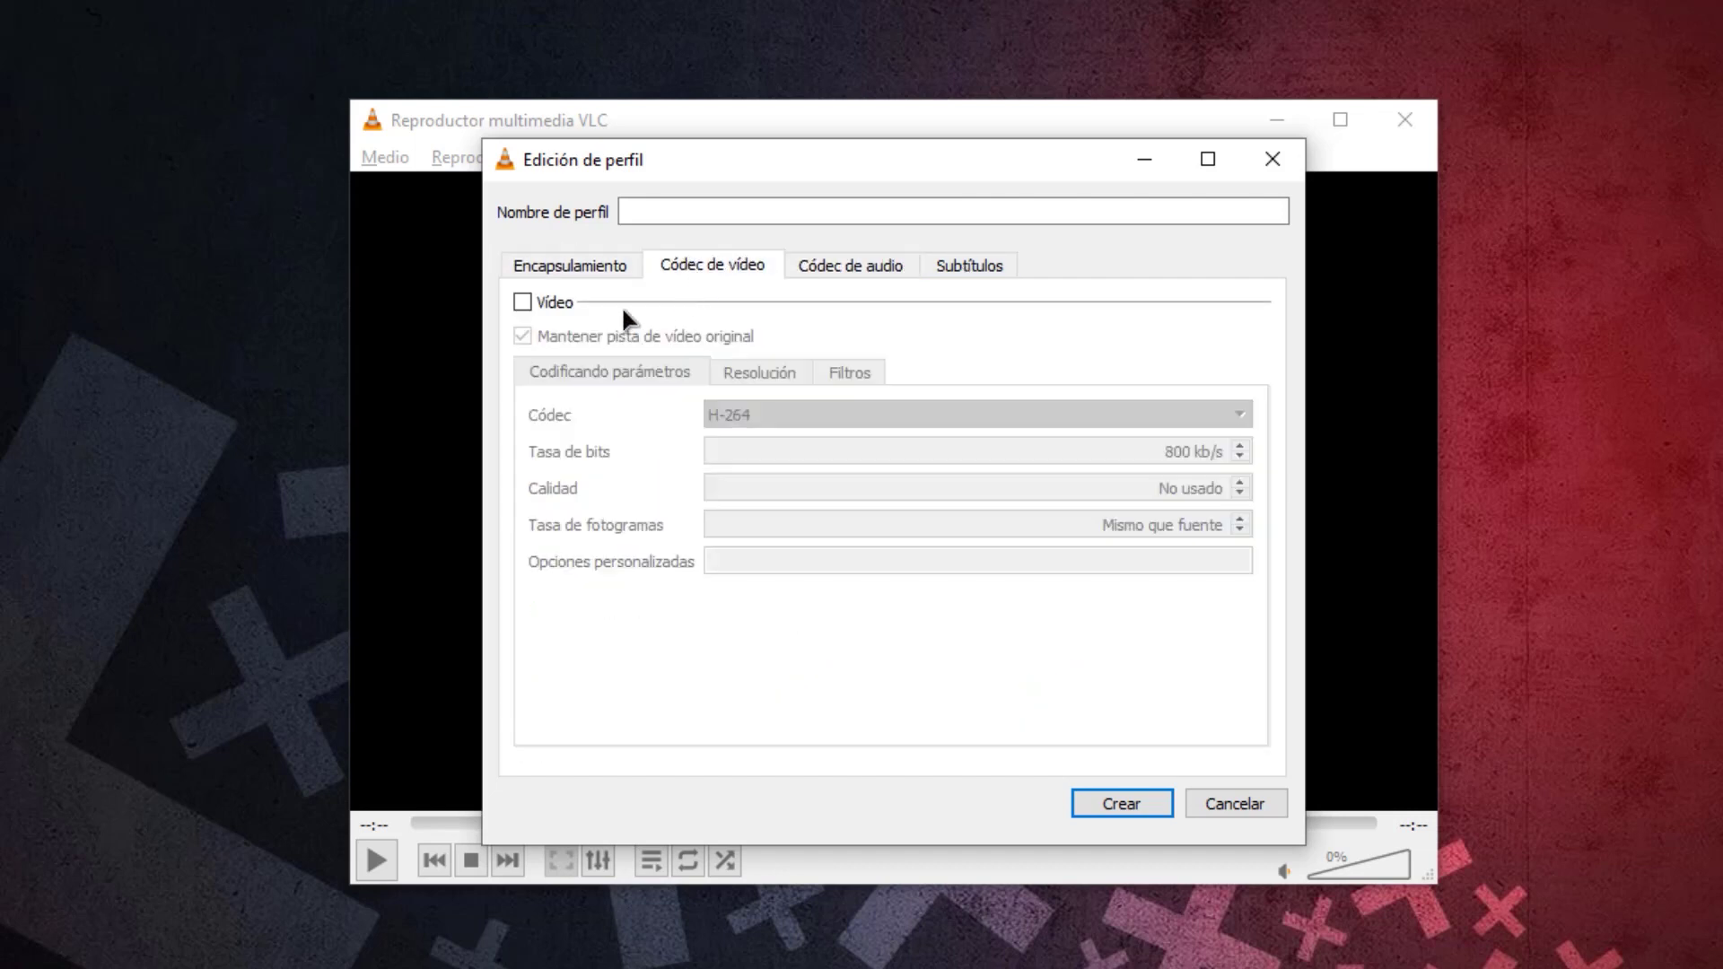
Re-enable video and audio in the profile and set it to keep the original audio track.
click(522, 302)
click(836, 273)
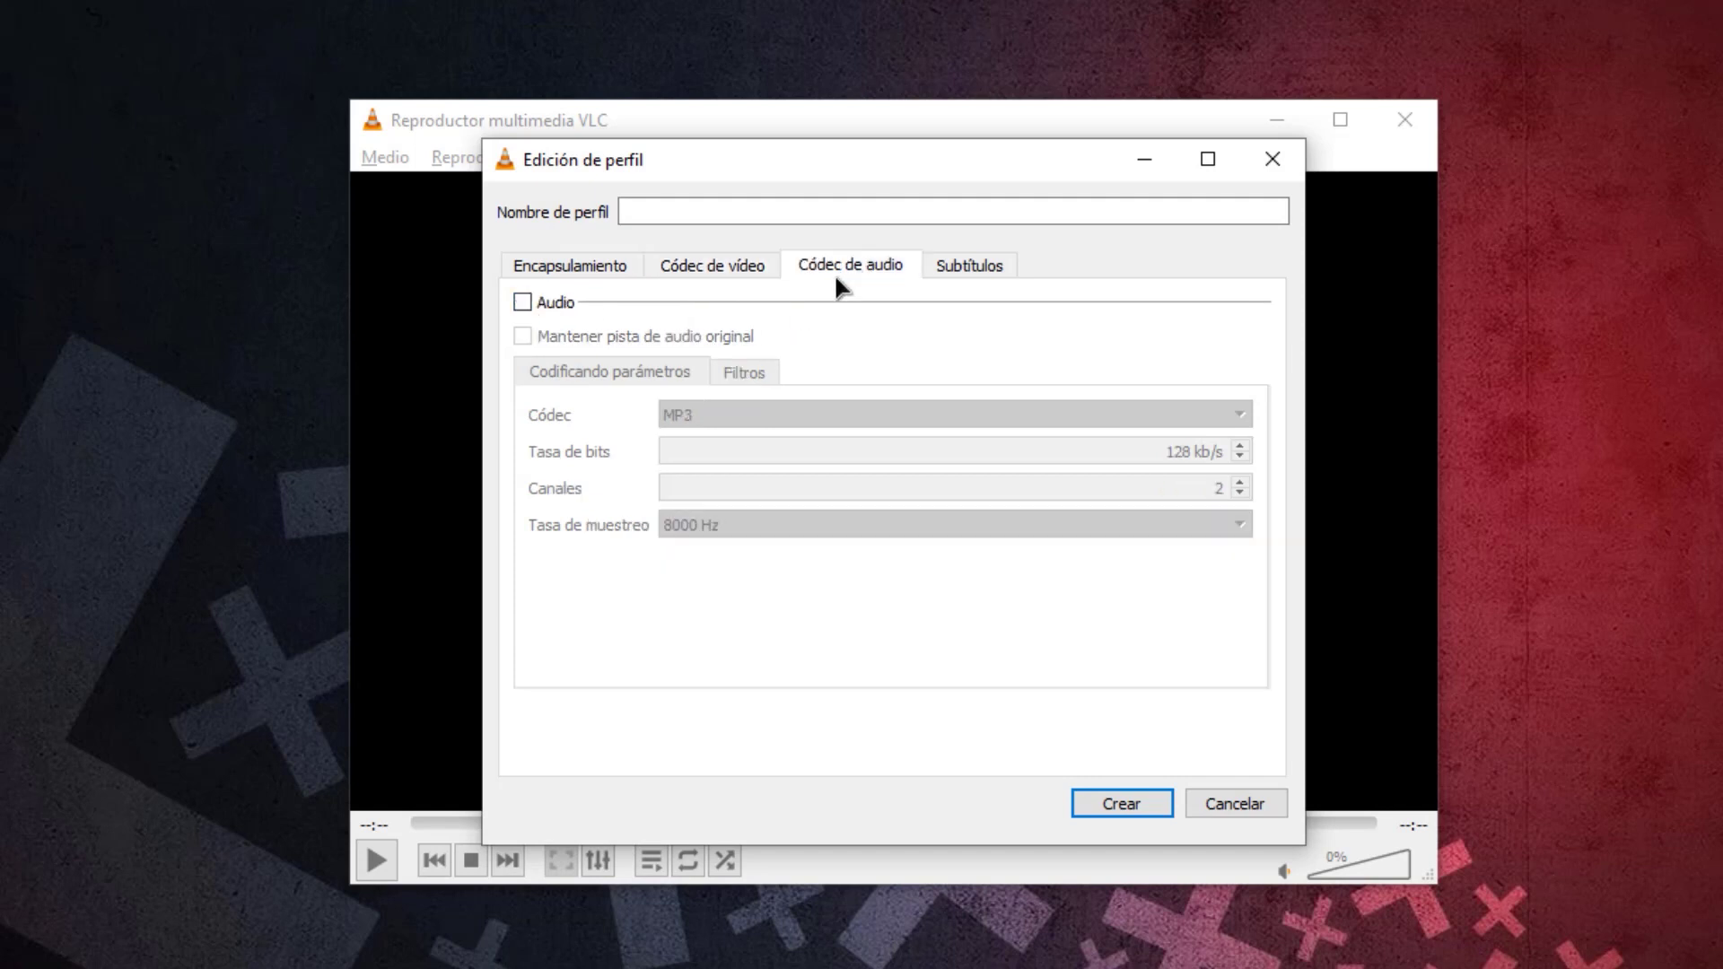
click(530, 303)
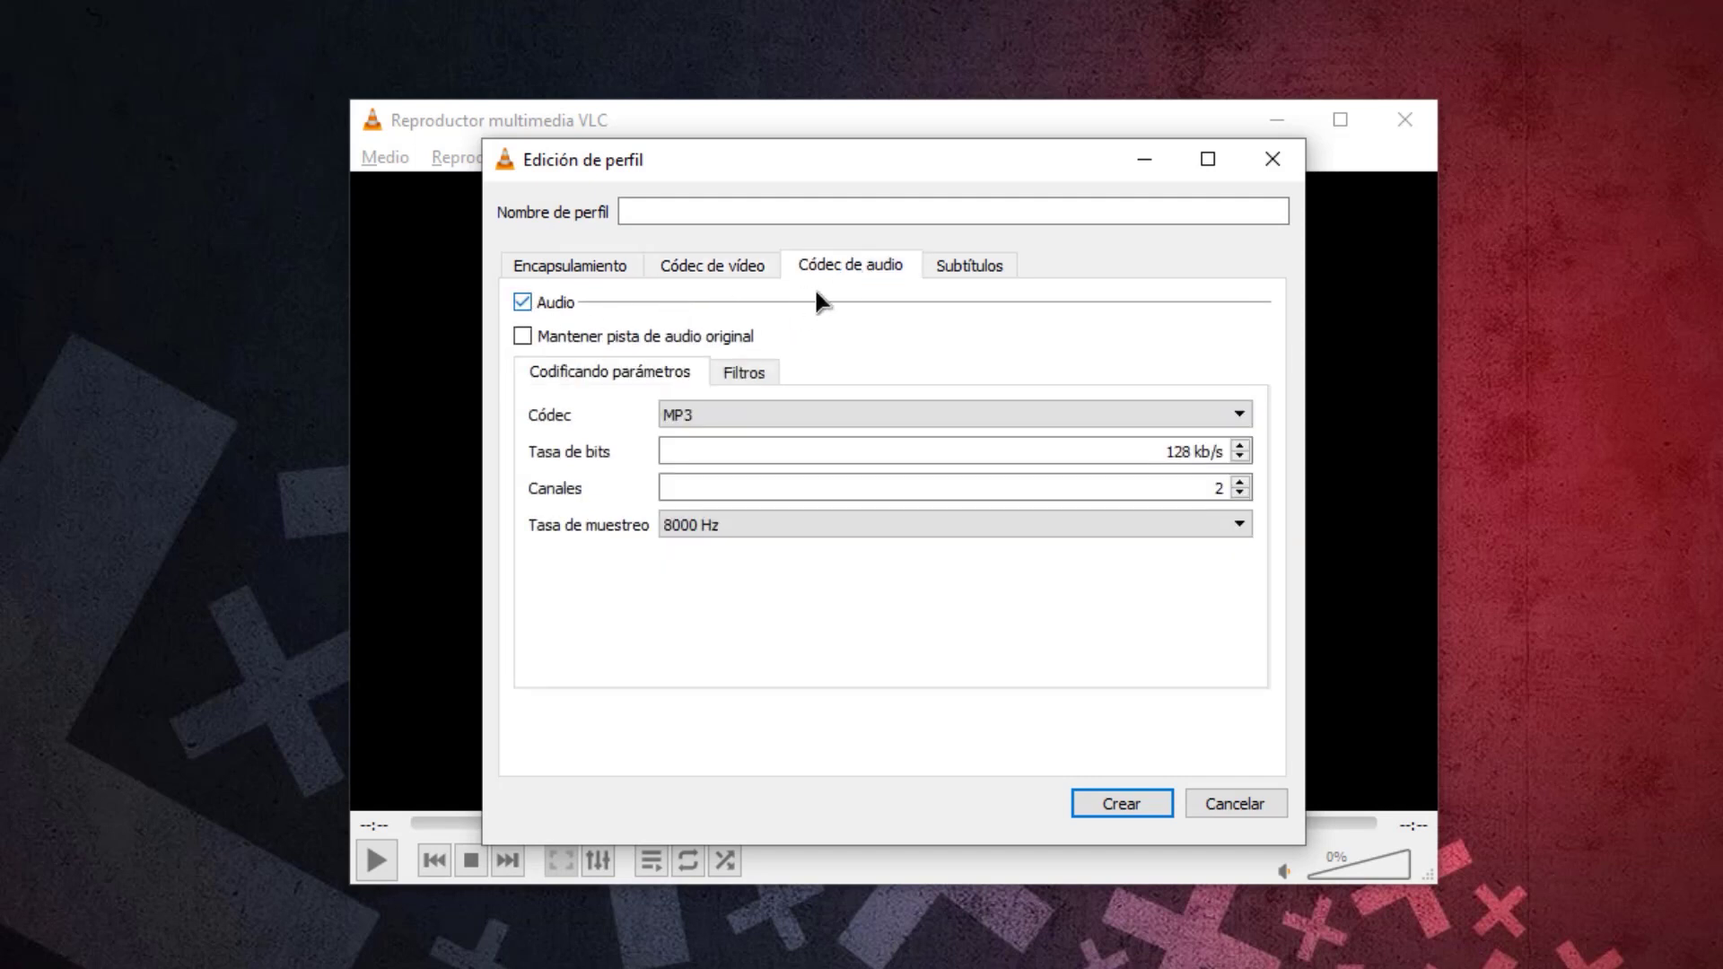
click(522, 335)
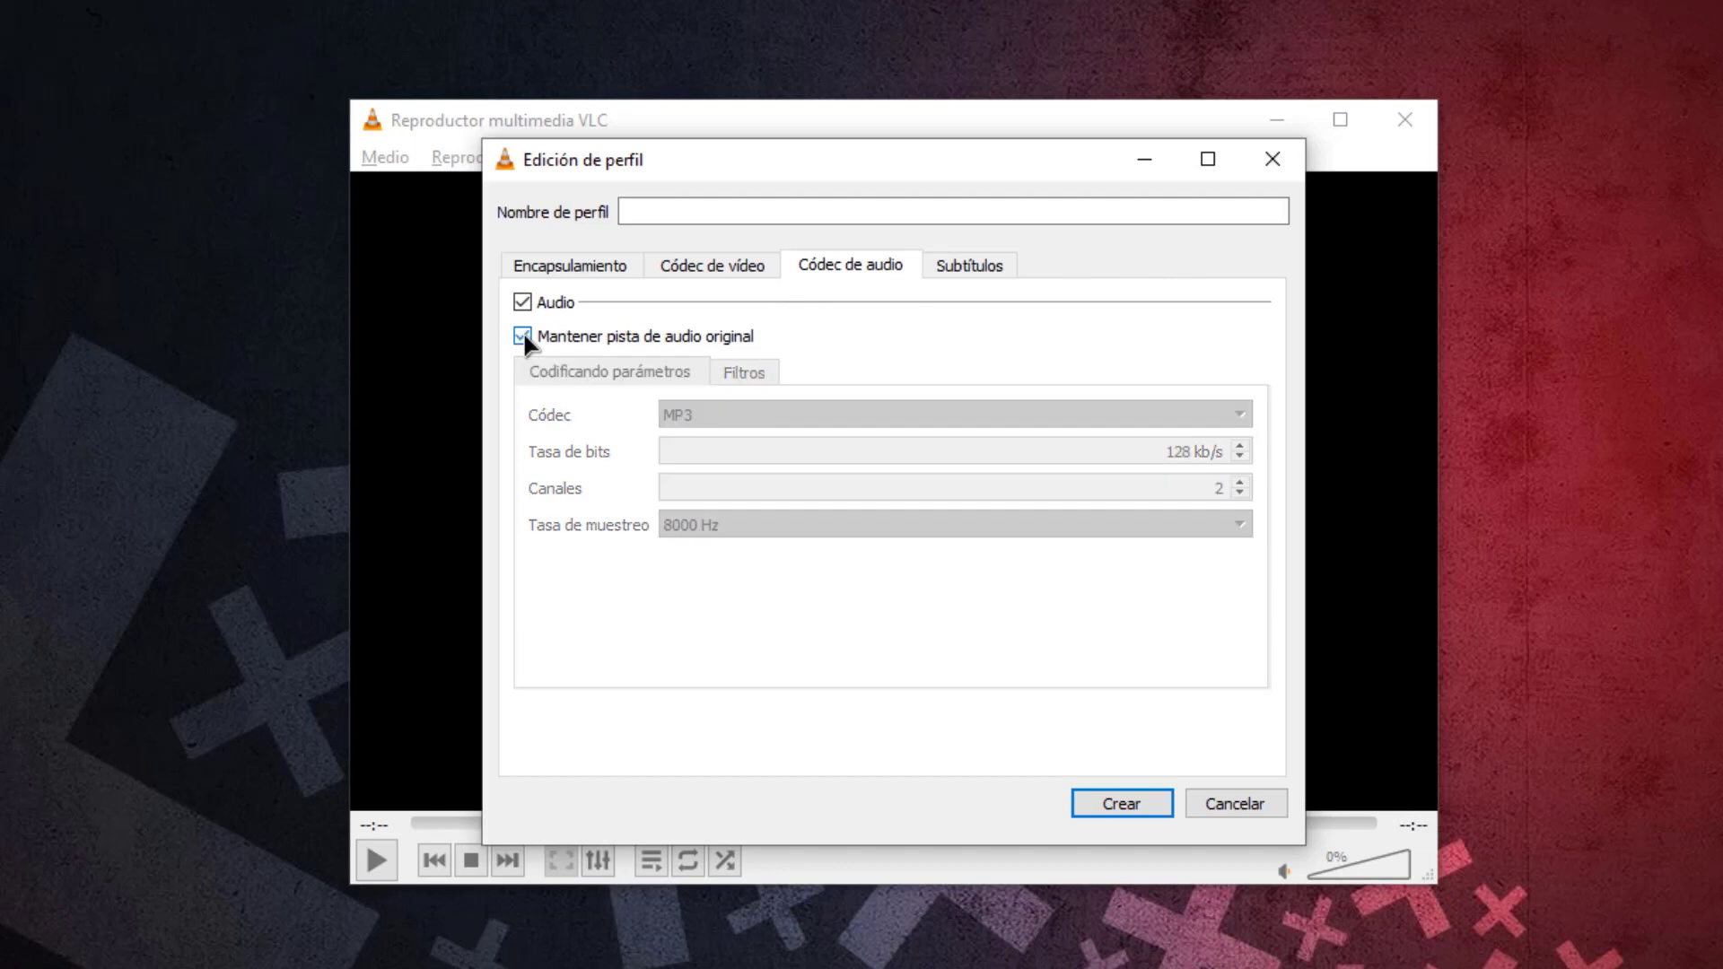
Recheck the profile's settings, name it MKV and create it.
click(974, 264)
click(842, 265)
click(704, 269)
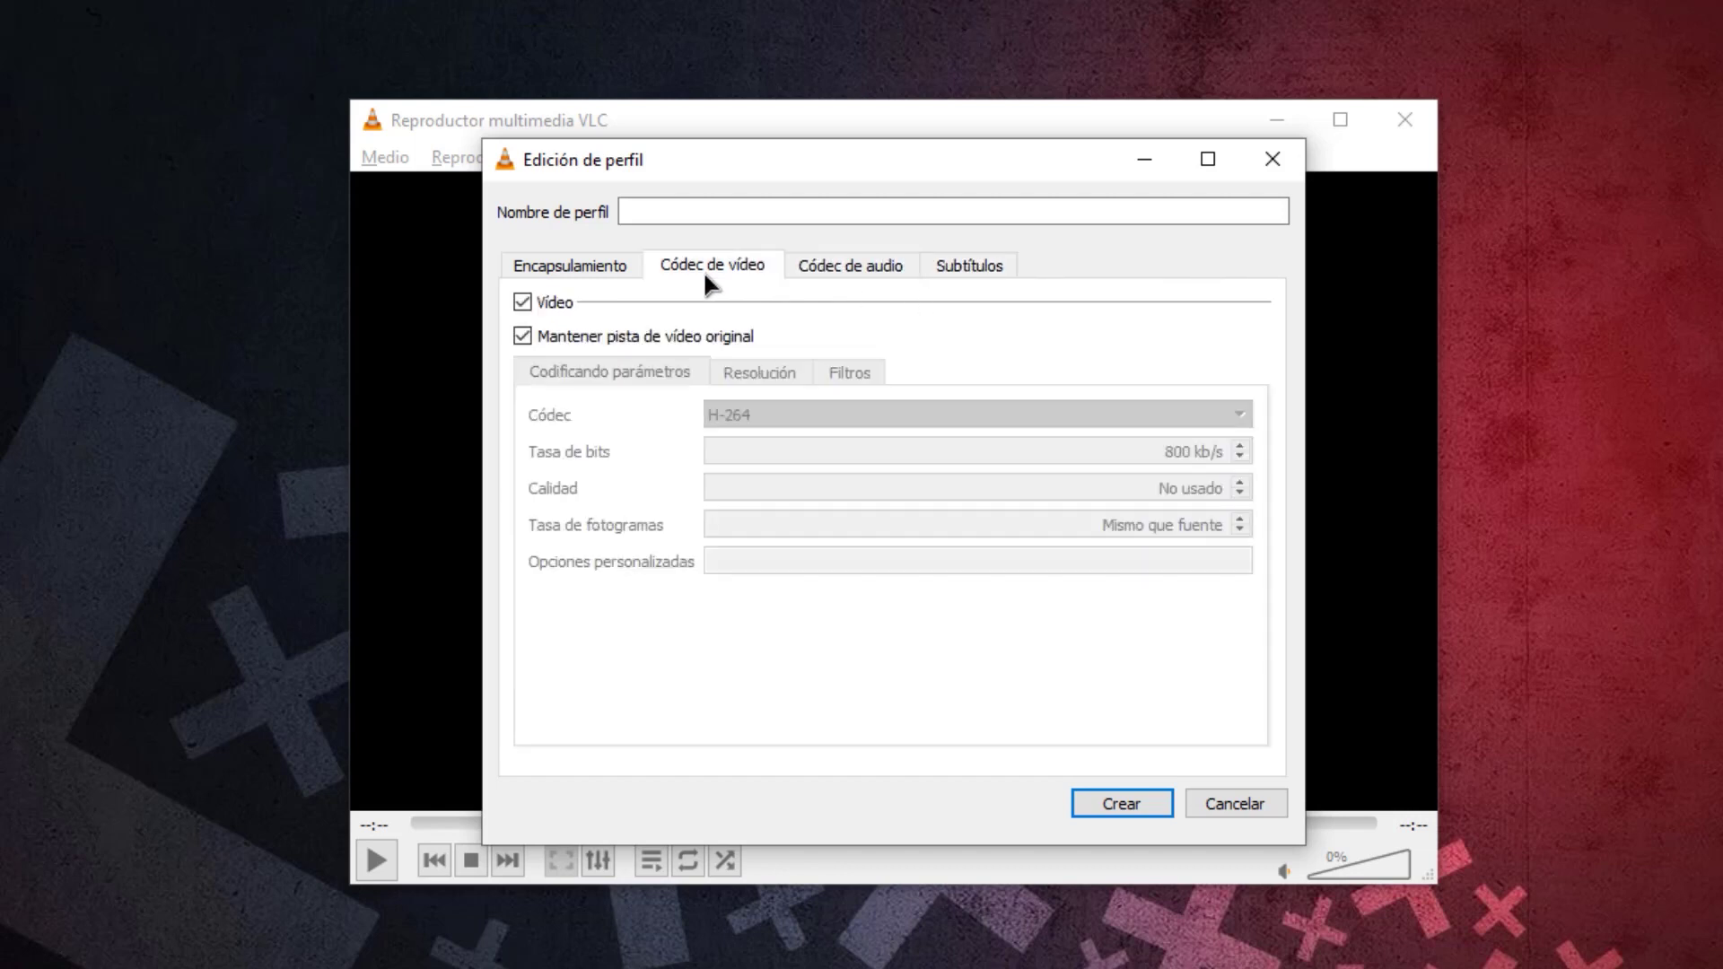
click(592, 265)
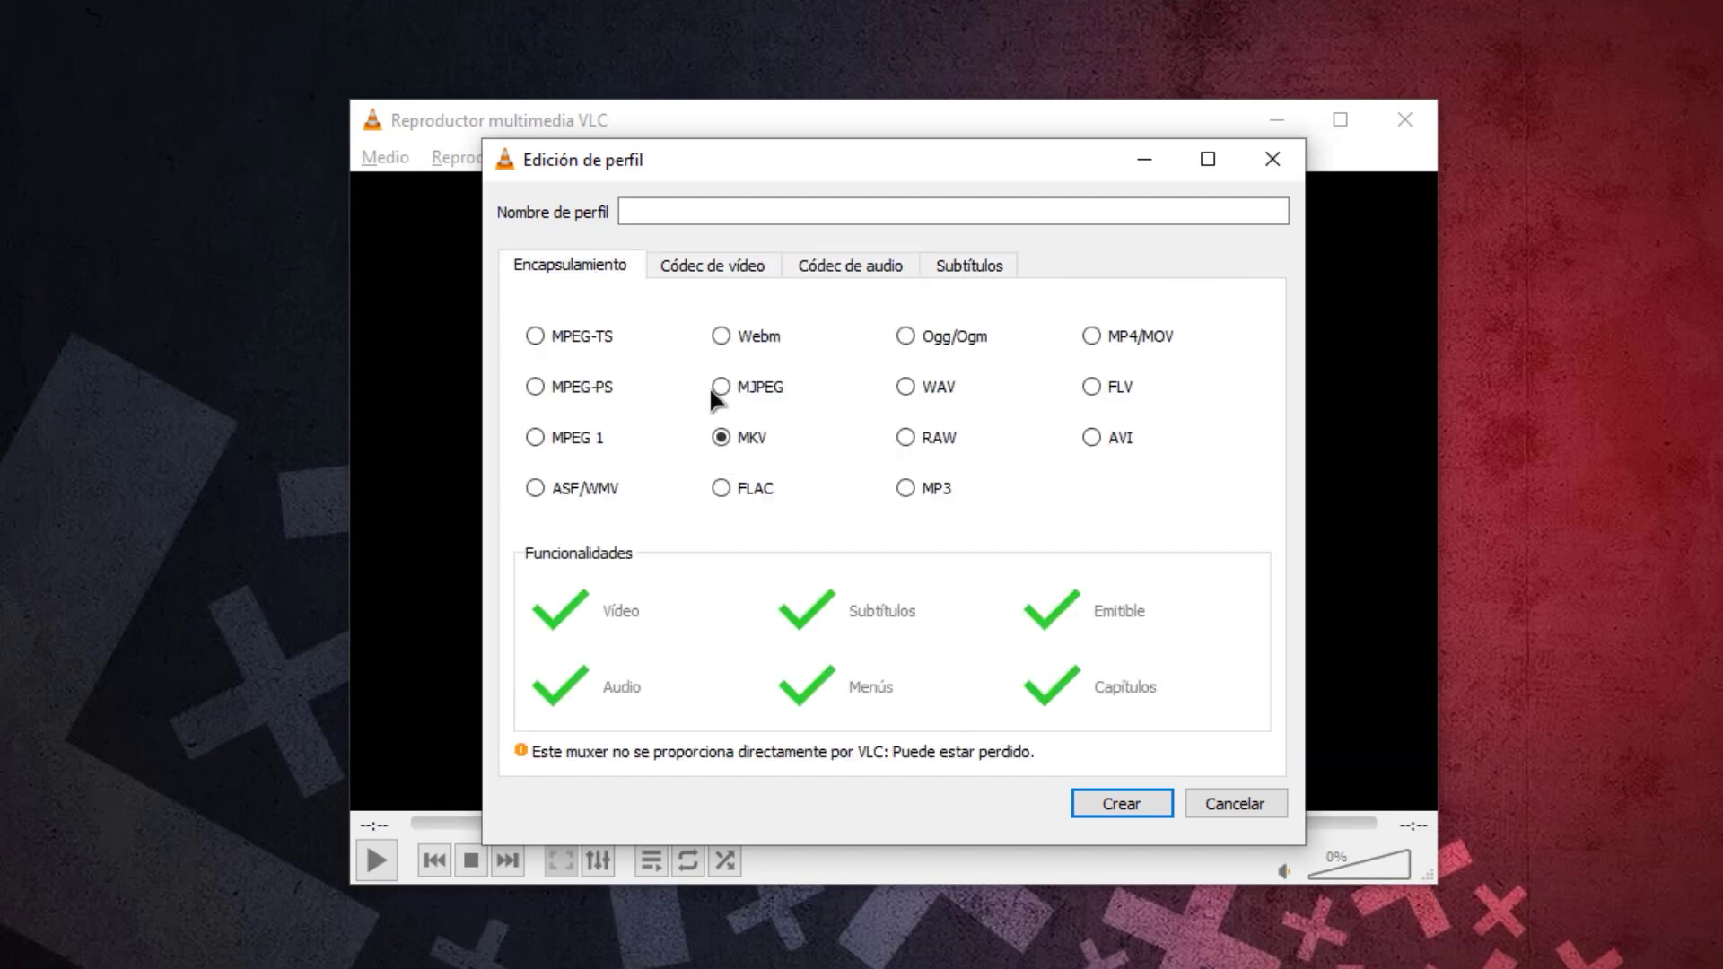
click(717, 267)
click(579, 268)
click(626, 212)
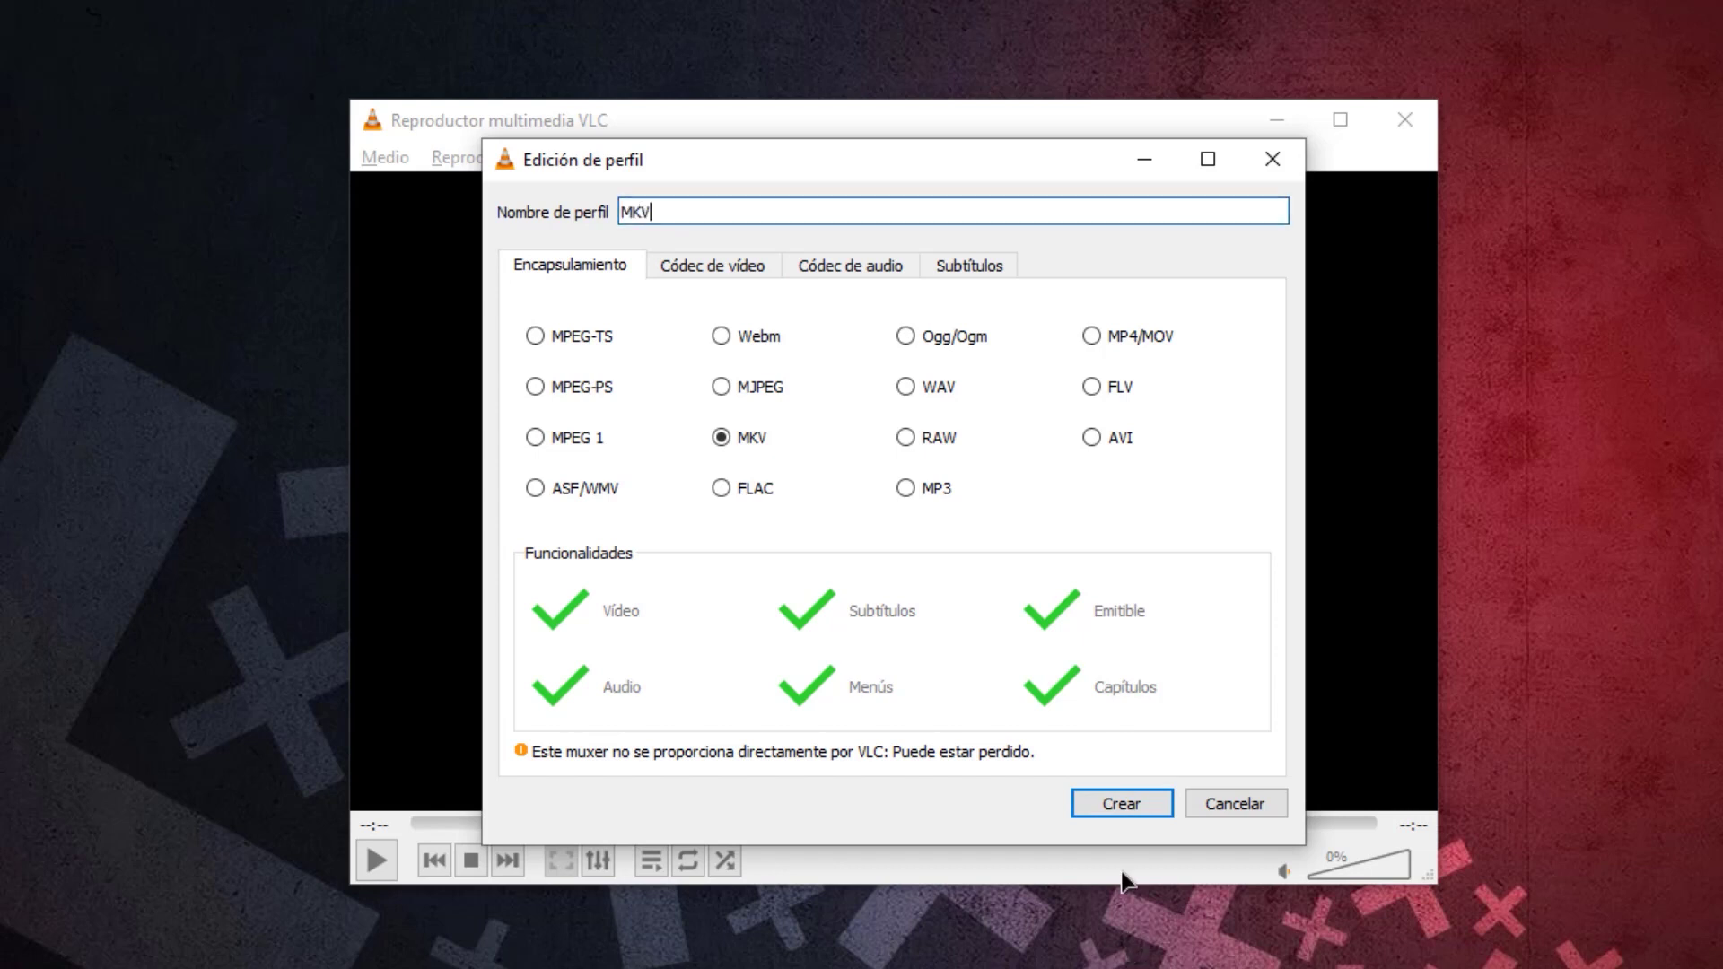
click(1120, 805)
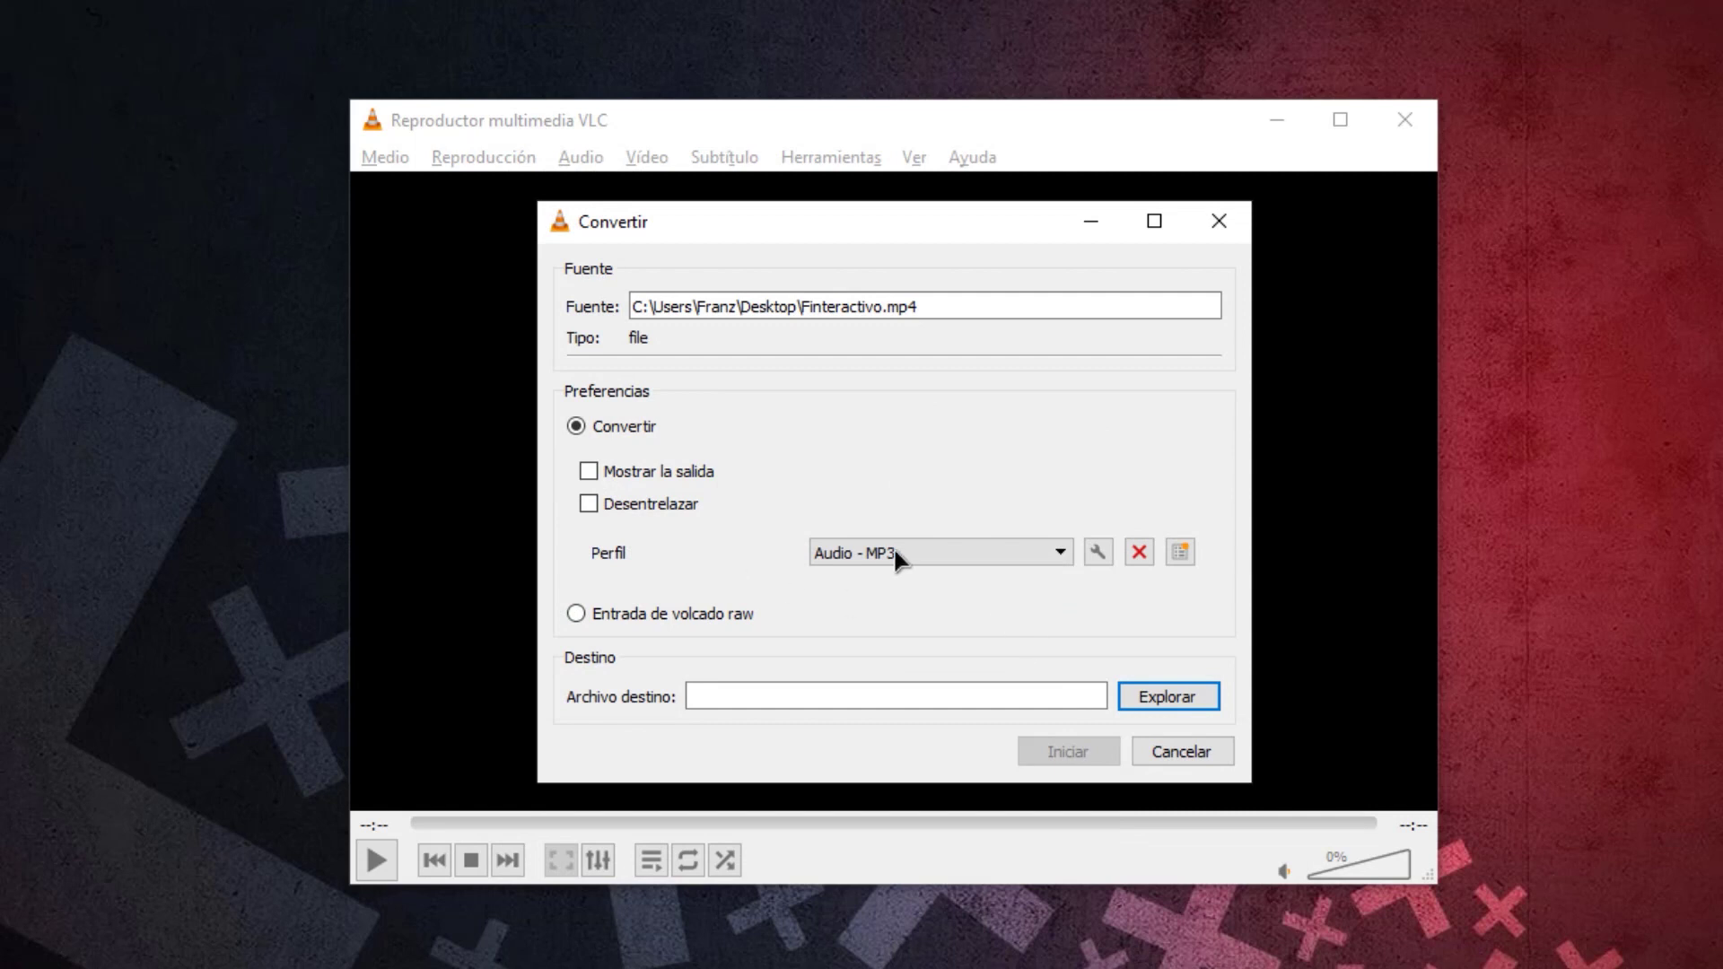
Choose the custom MKV profile for the conversion.
click(1059, 553)
scroll(980, 619, down, 4)
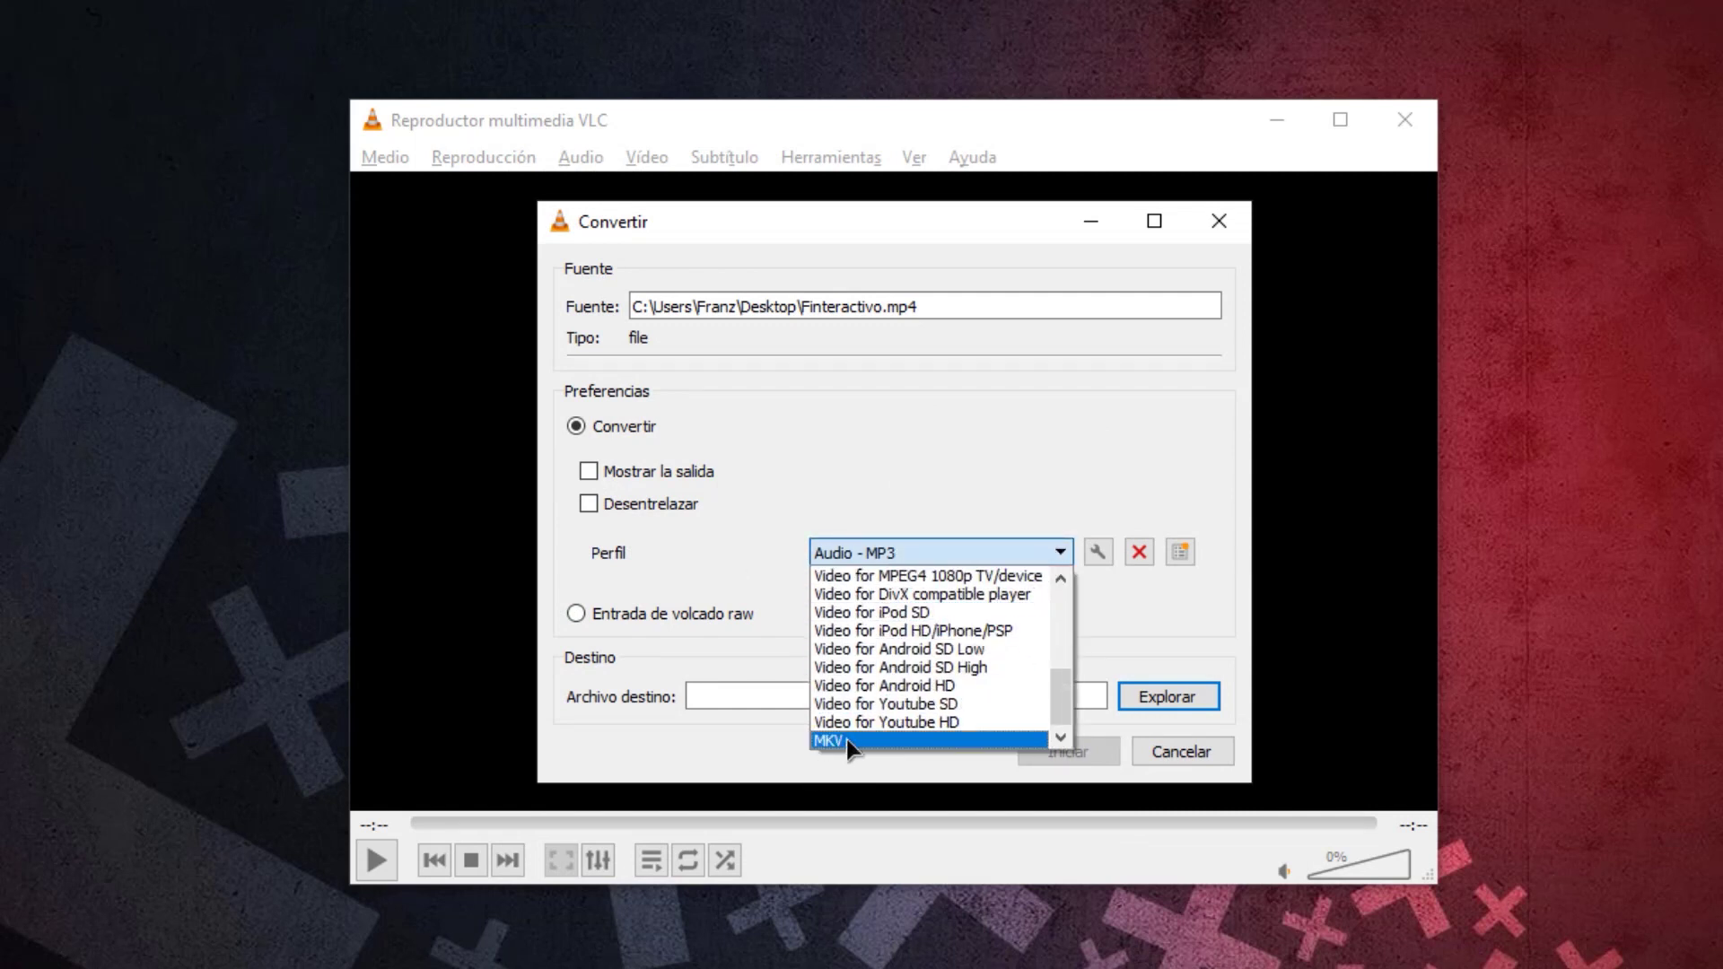
click(845, 740)
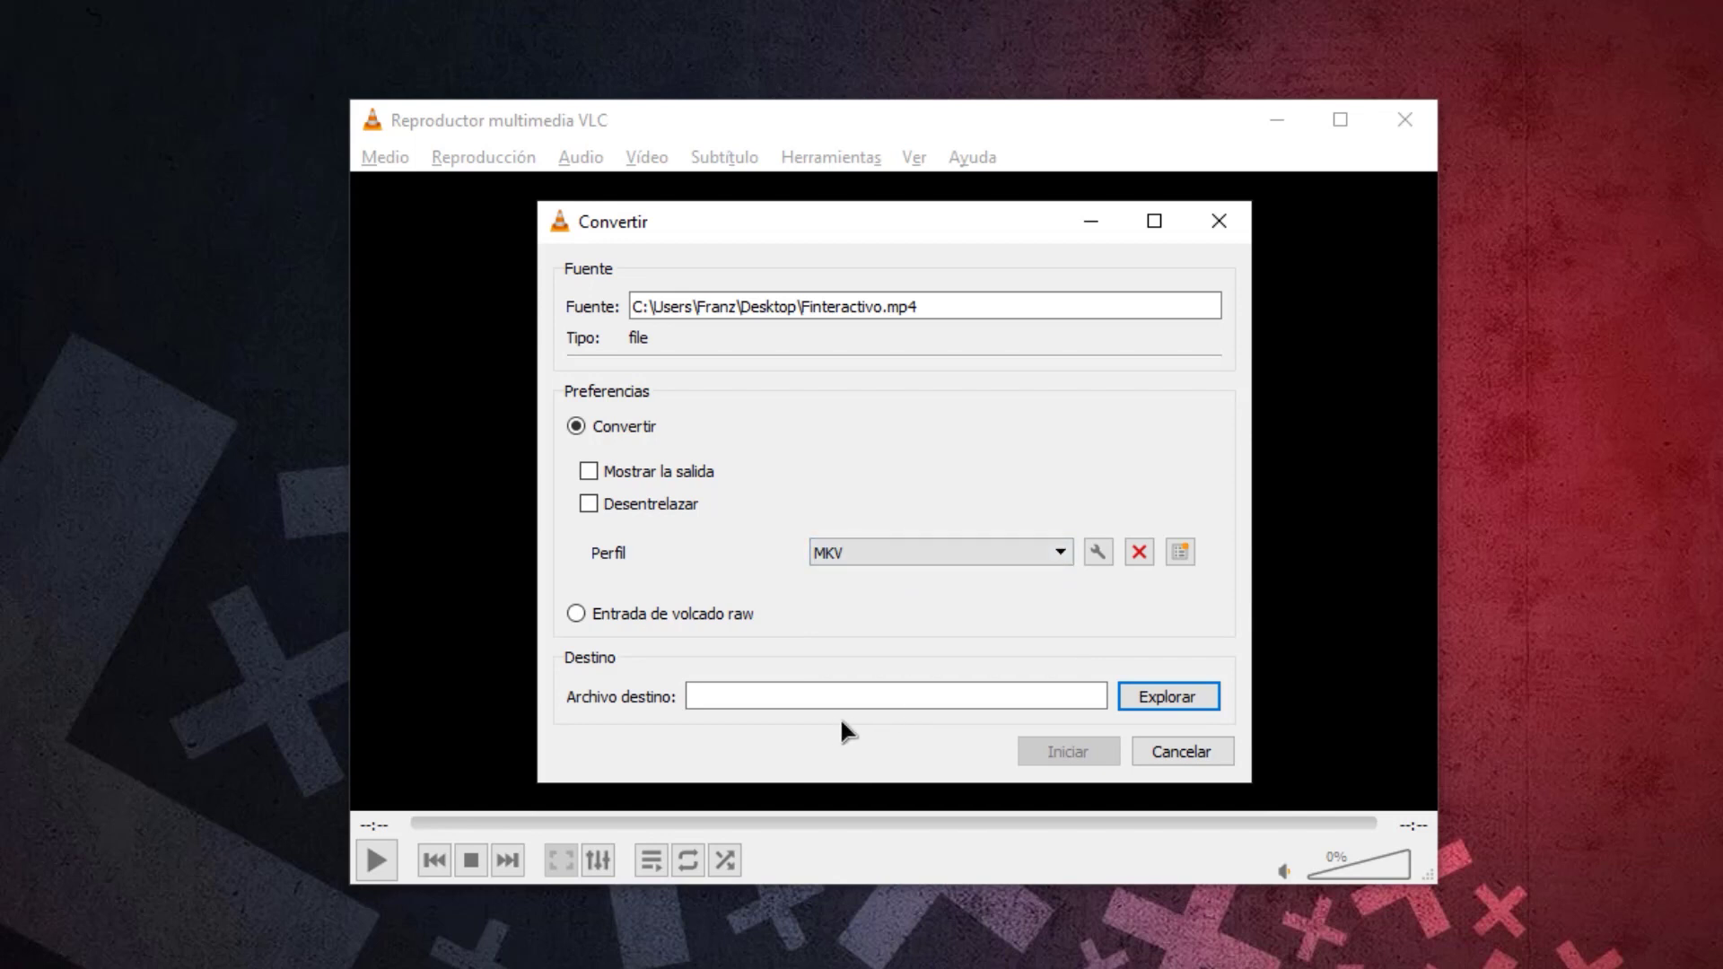
Set the destination to Finteractivo on the desktop without the .mp4 extension, as an .mkv container, and start the conversion.
click(1156, 698)
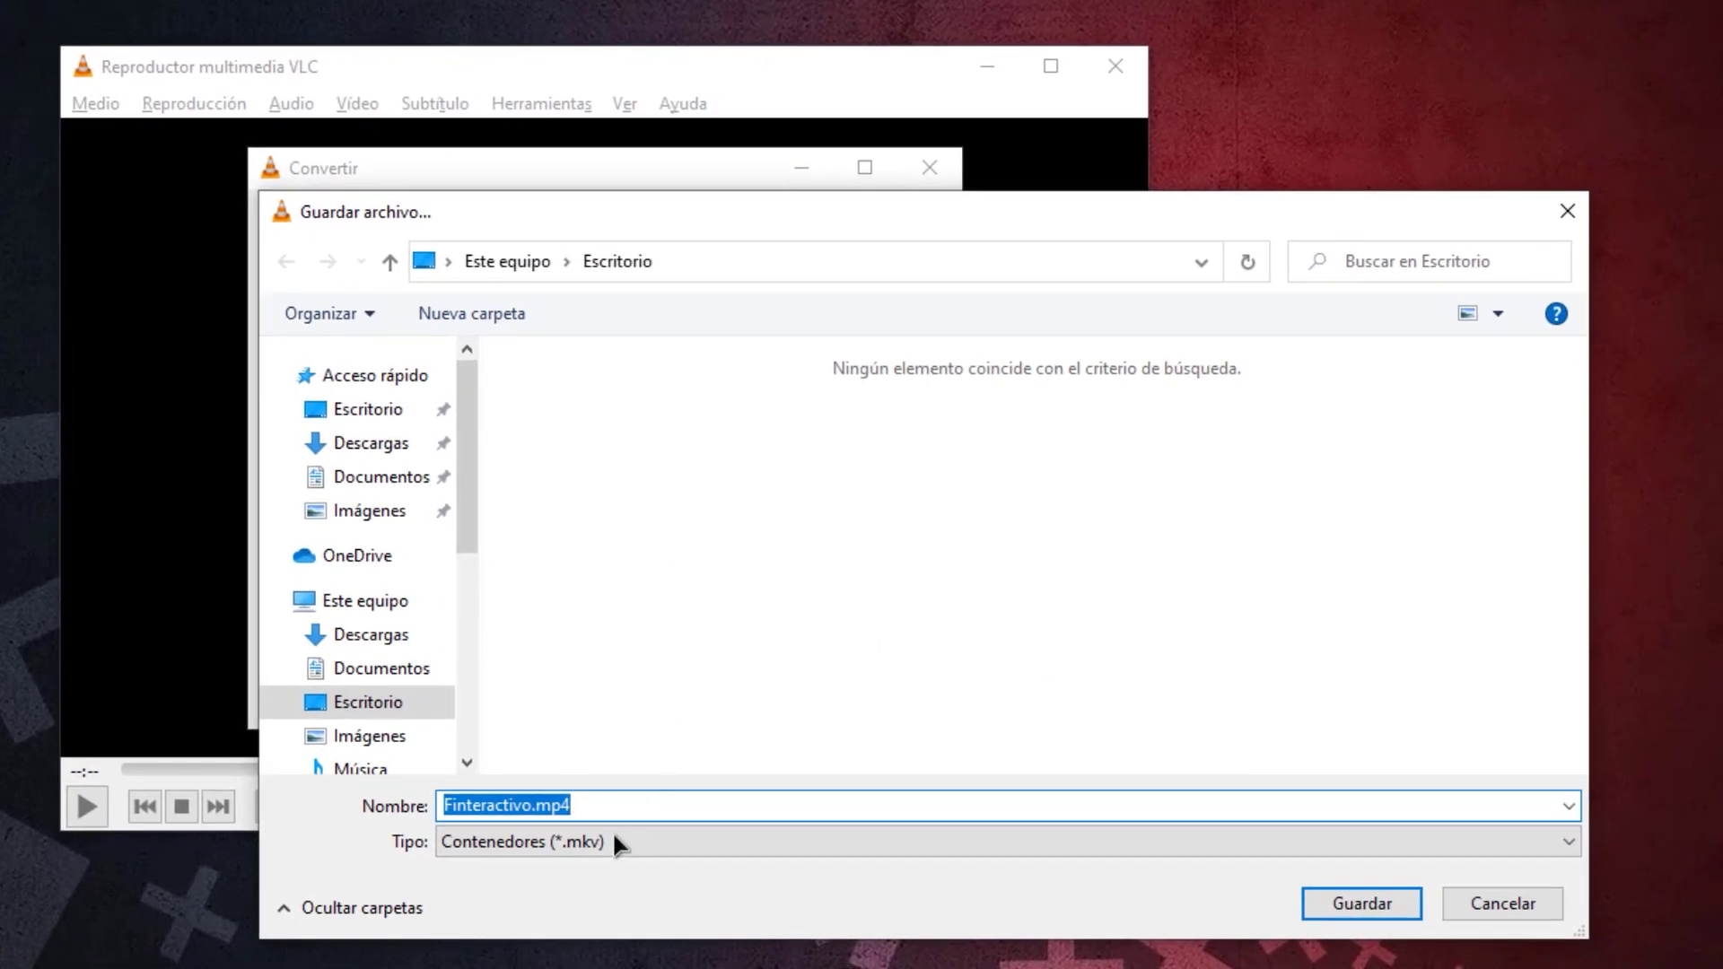
click(550, 804)
drag(534, 804, 619, 808)
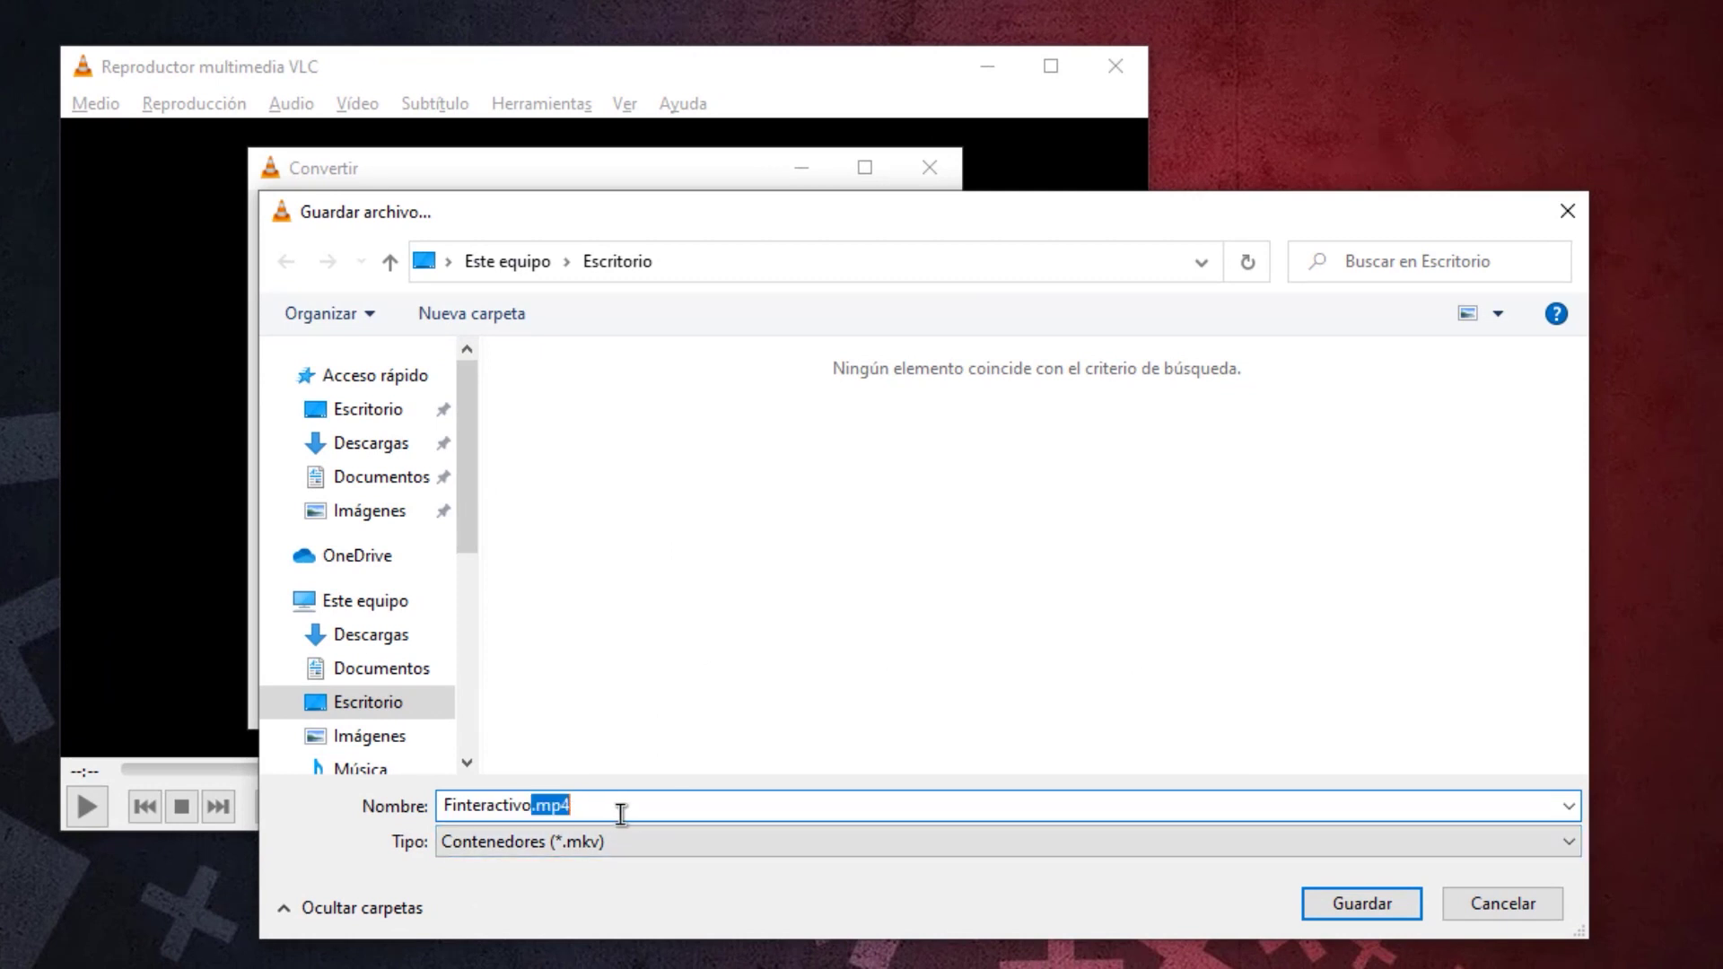
key(BackSpace)
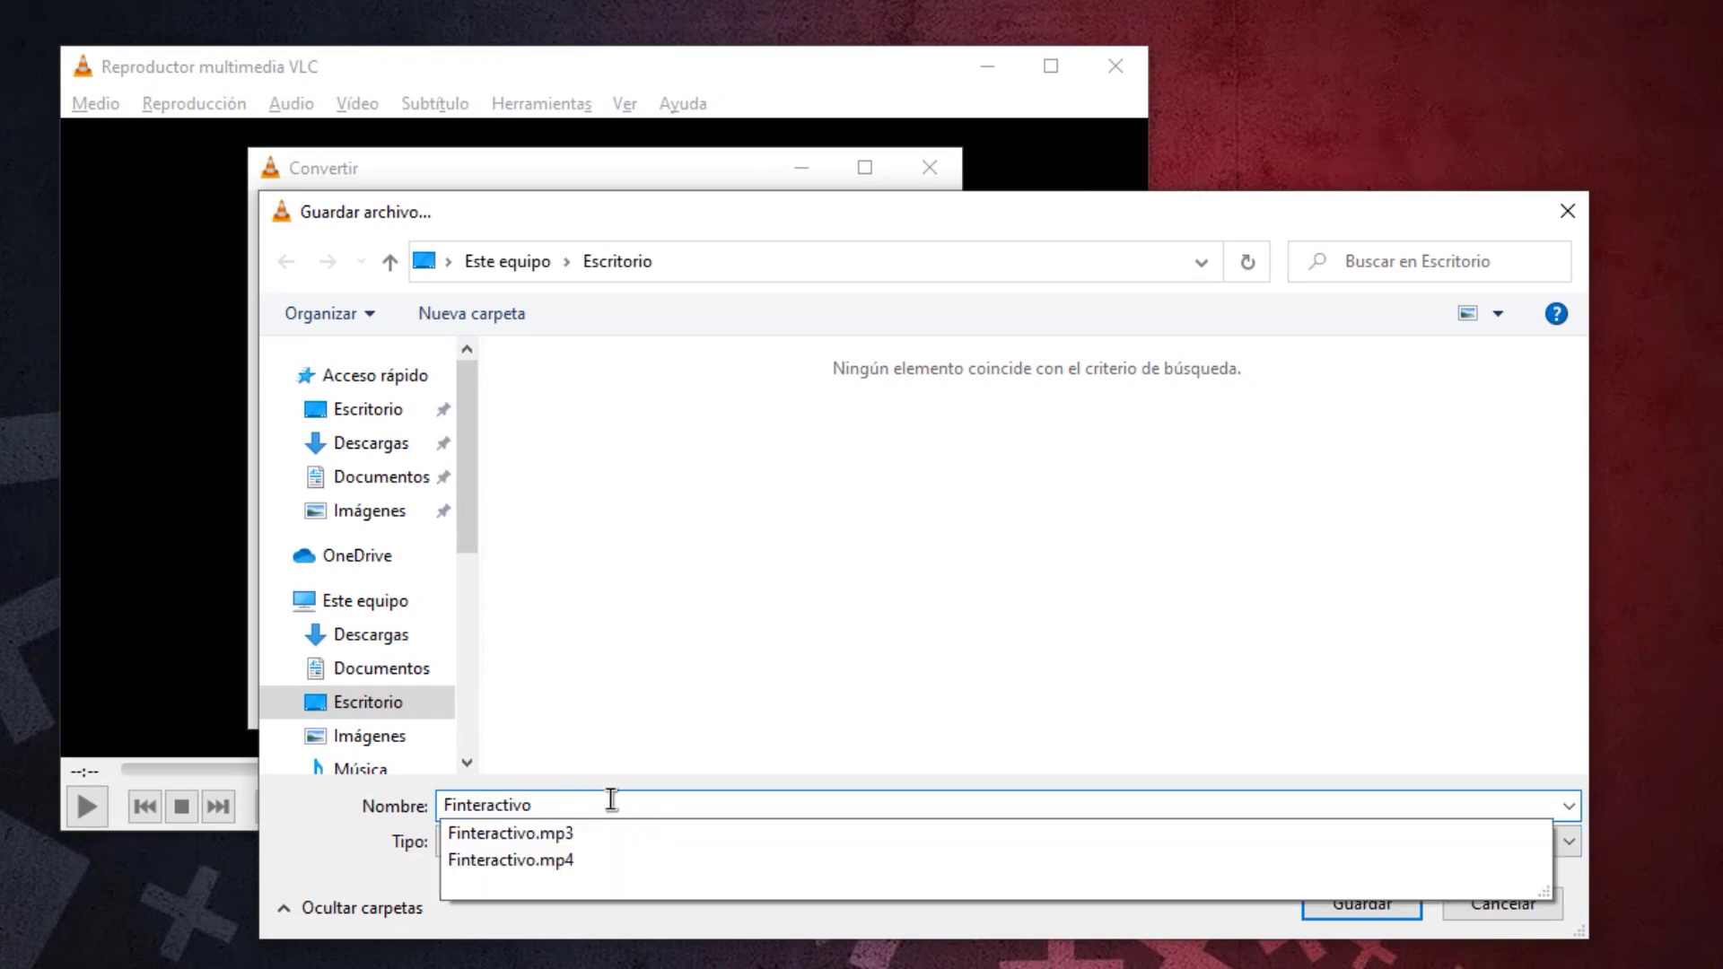
click(611, 800)
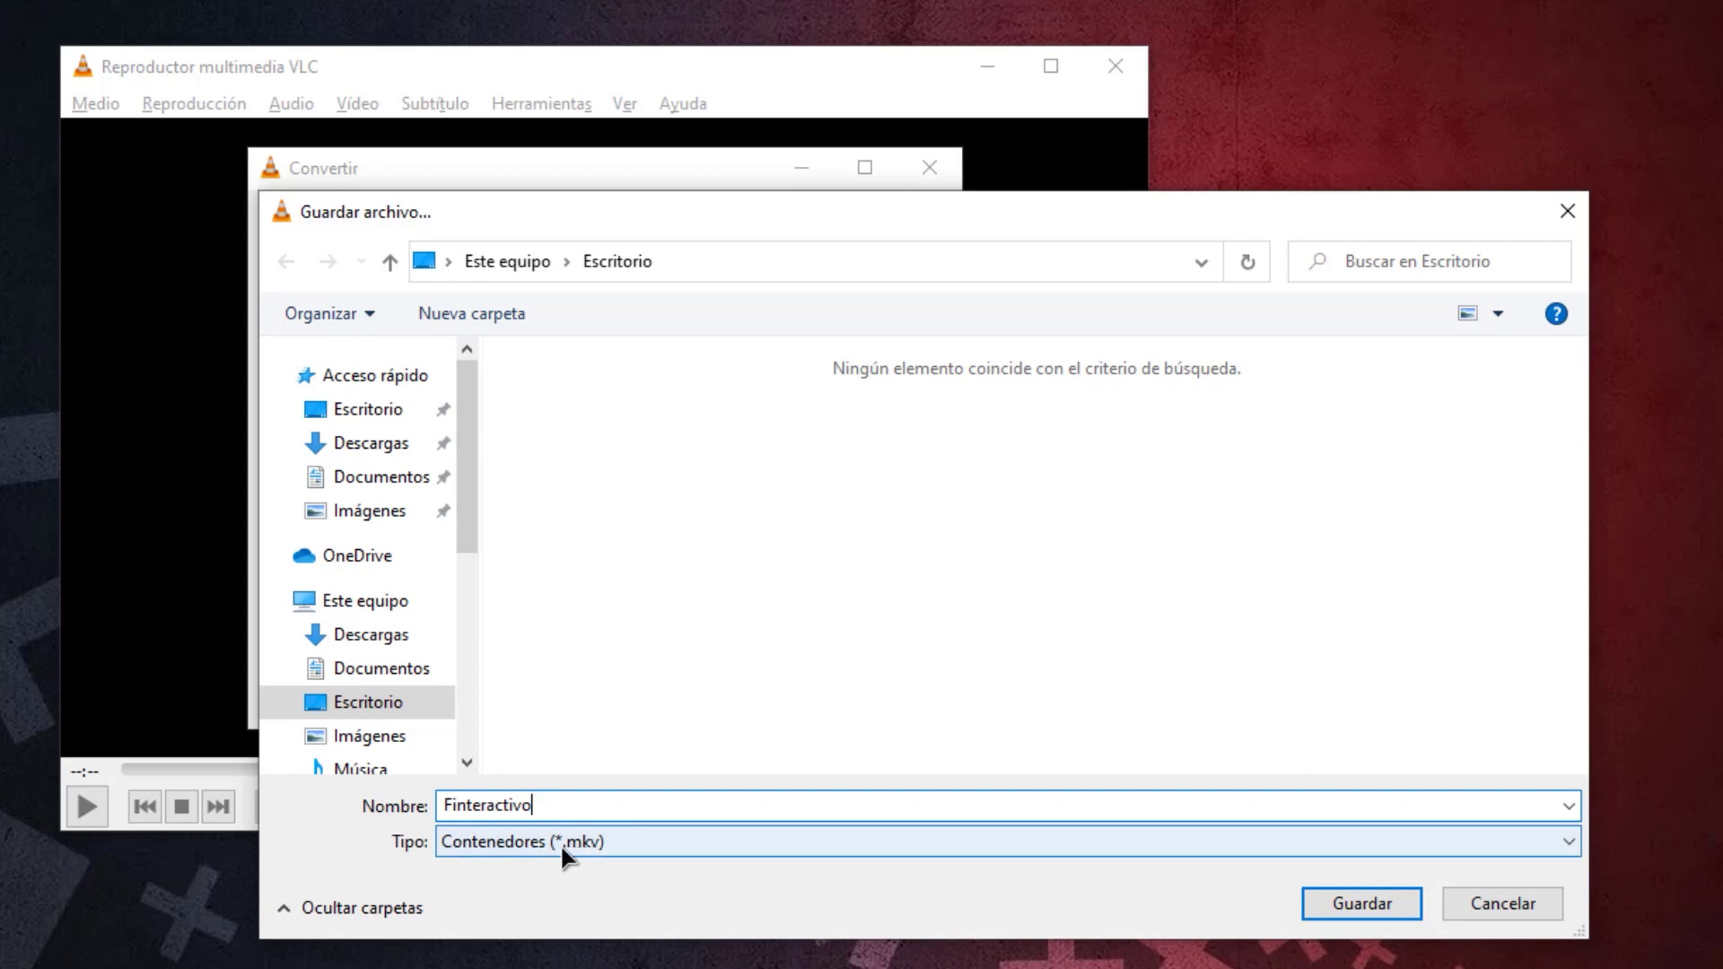
click(1391, 902)
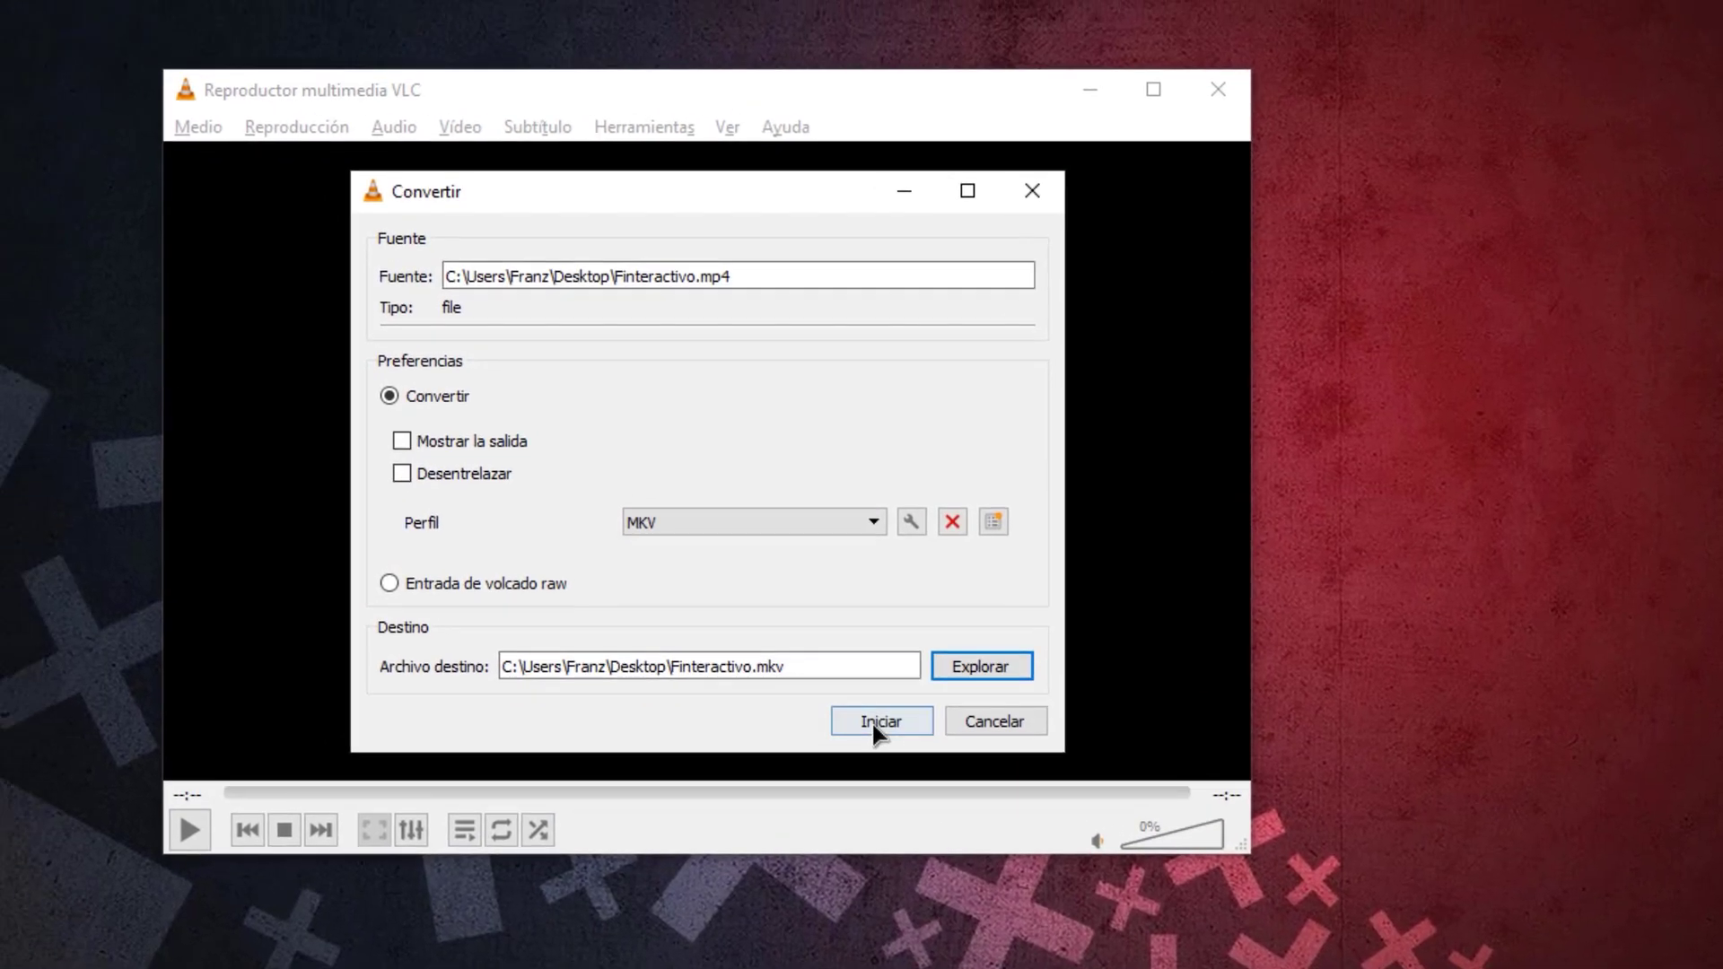
click(773, 697)
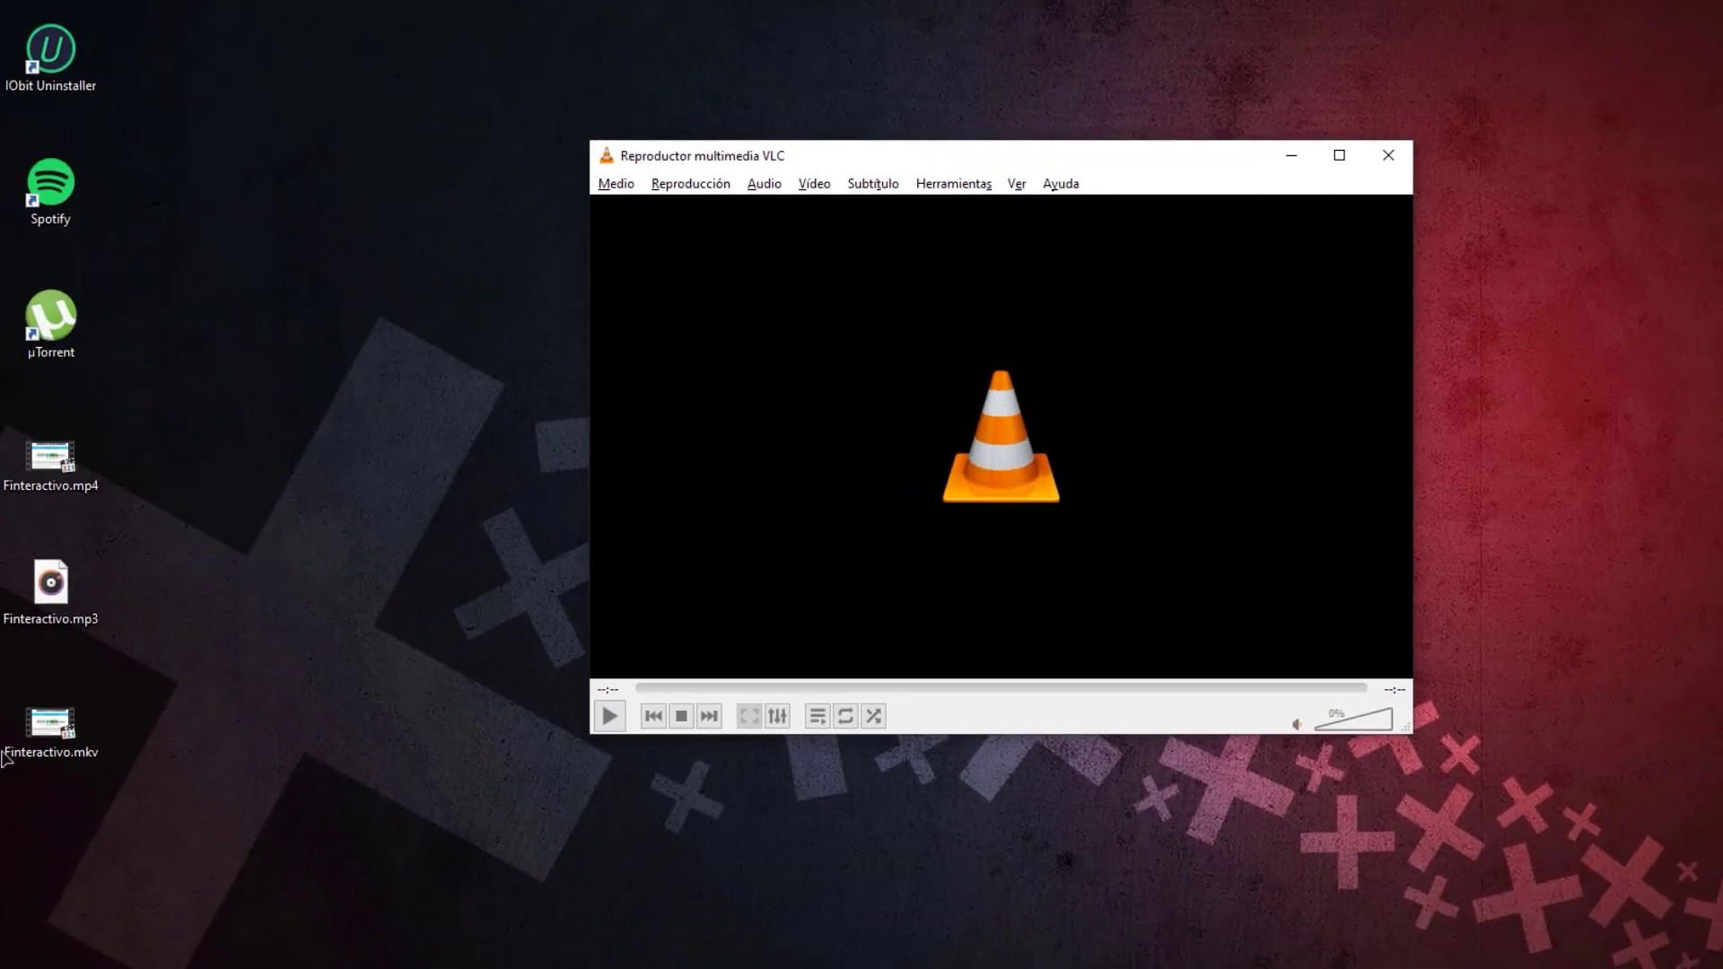
Minimize the player and check the file type and size in the properties of Finteractivo.mkv on the desktop.
click(1283, 159)
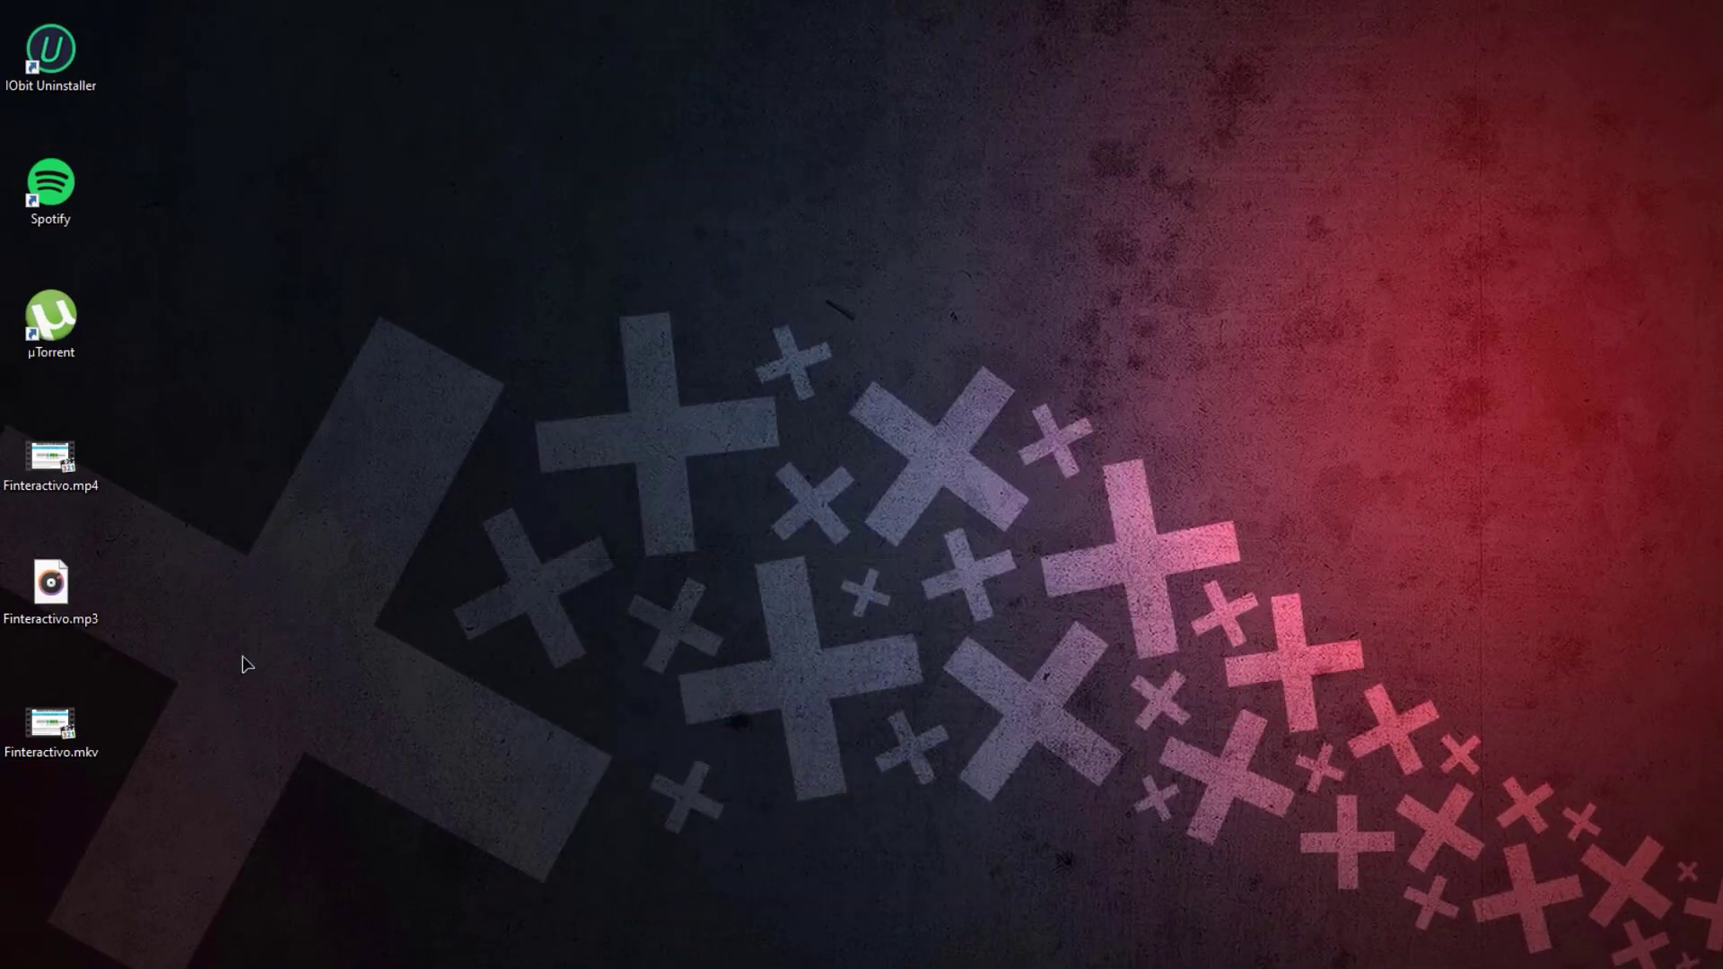
right_click(31, 737)
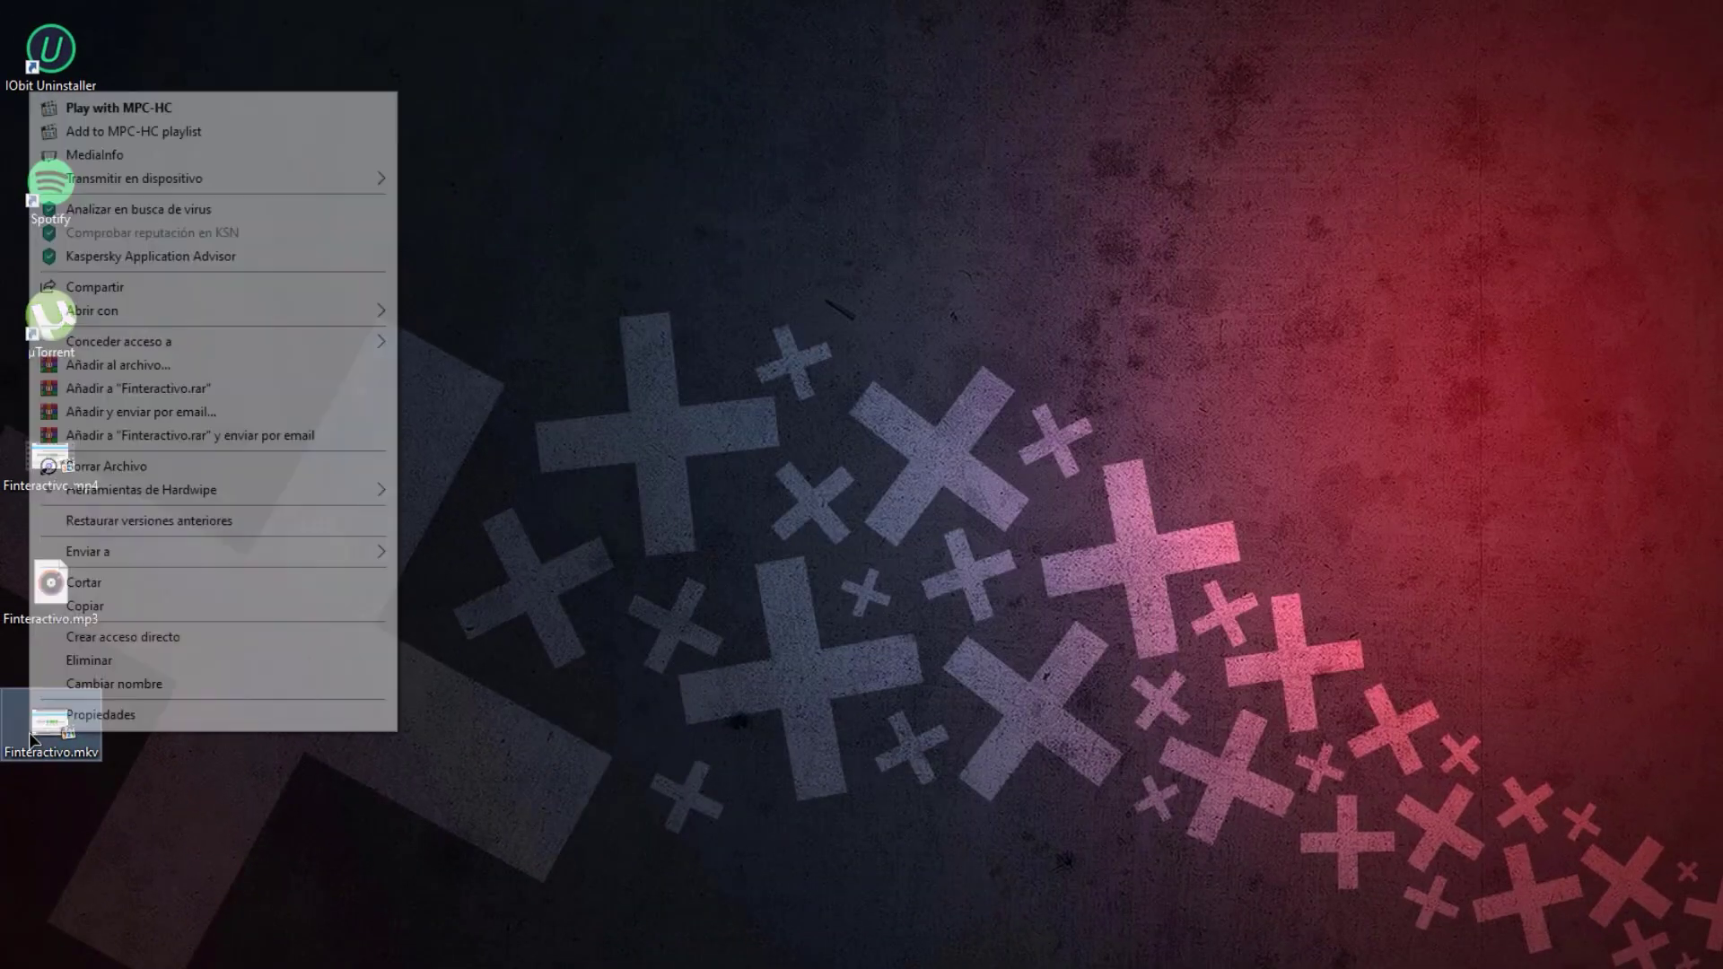
click(108, 714)
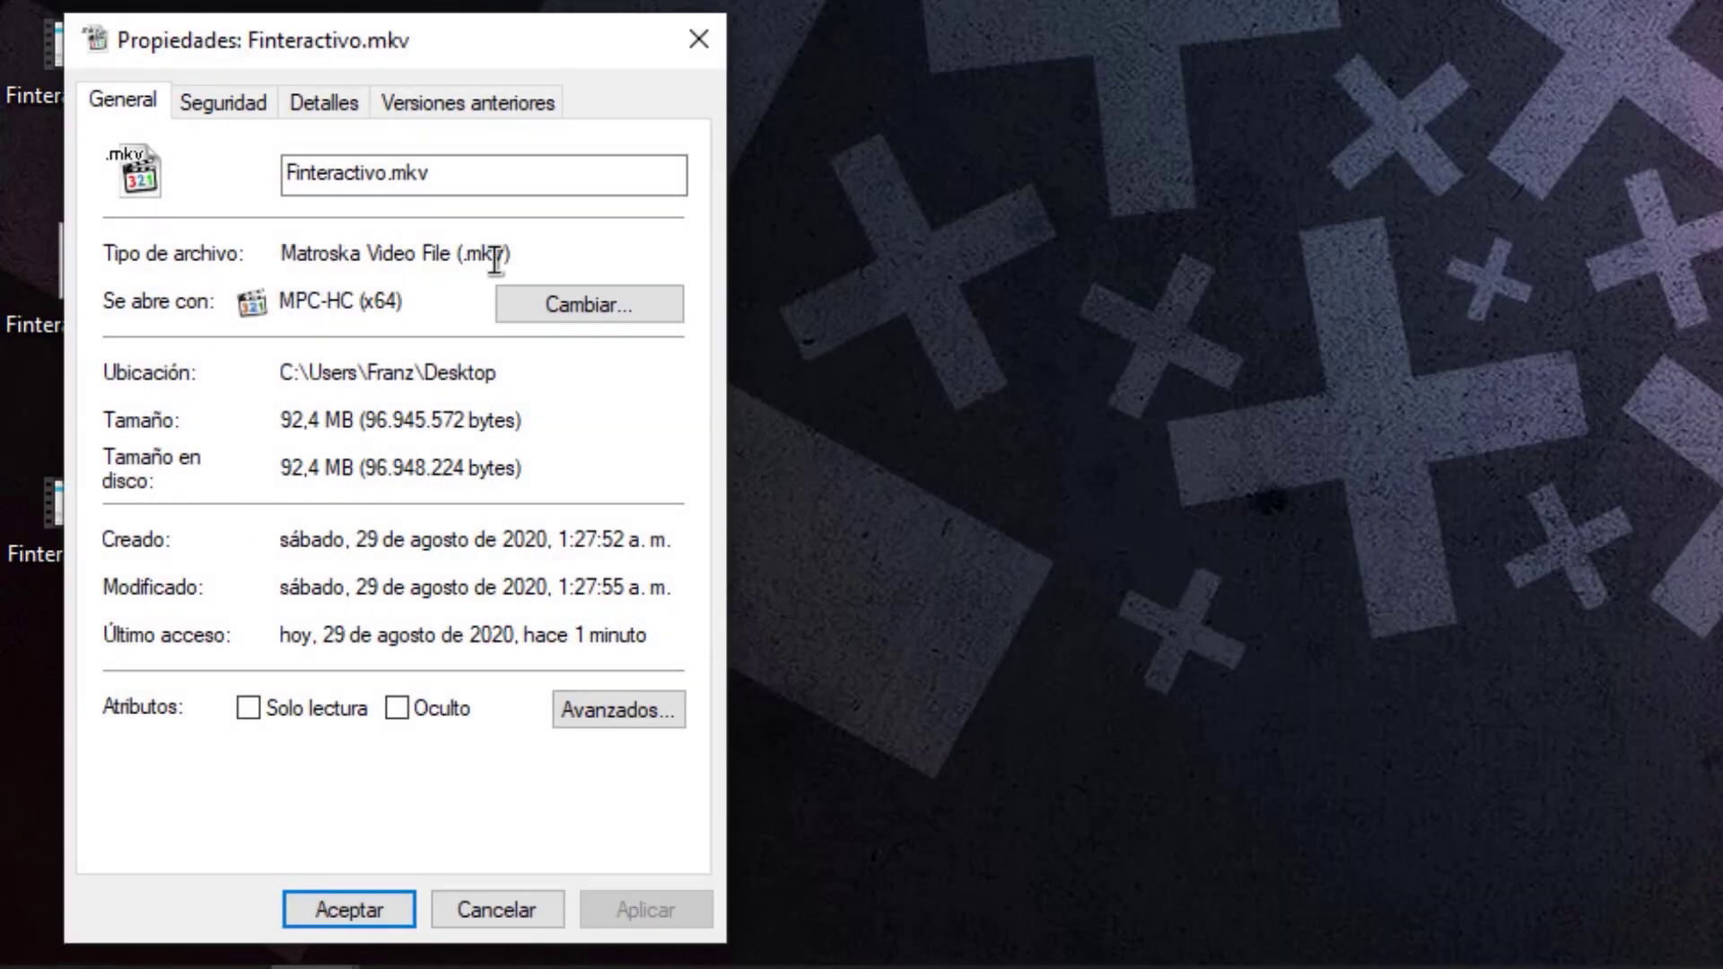
click(698, 39)
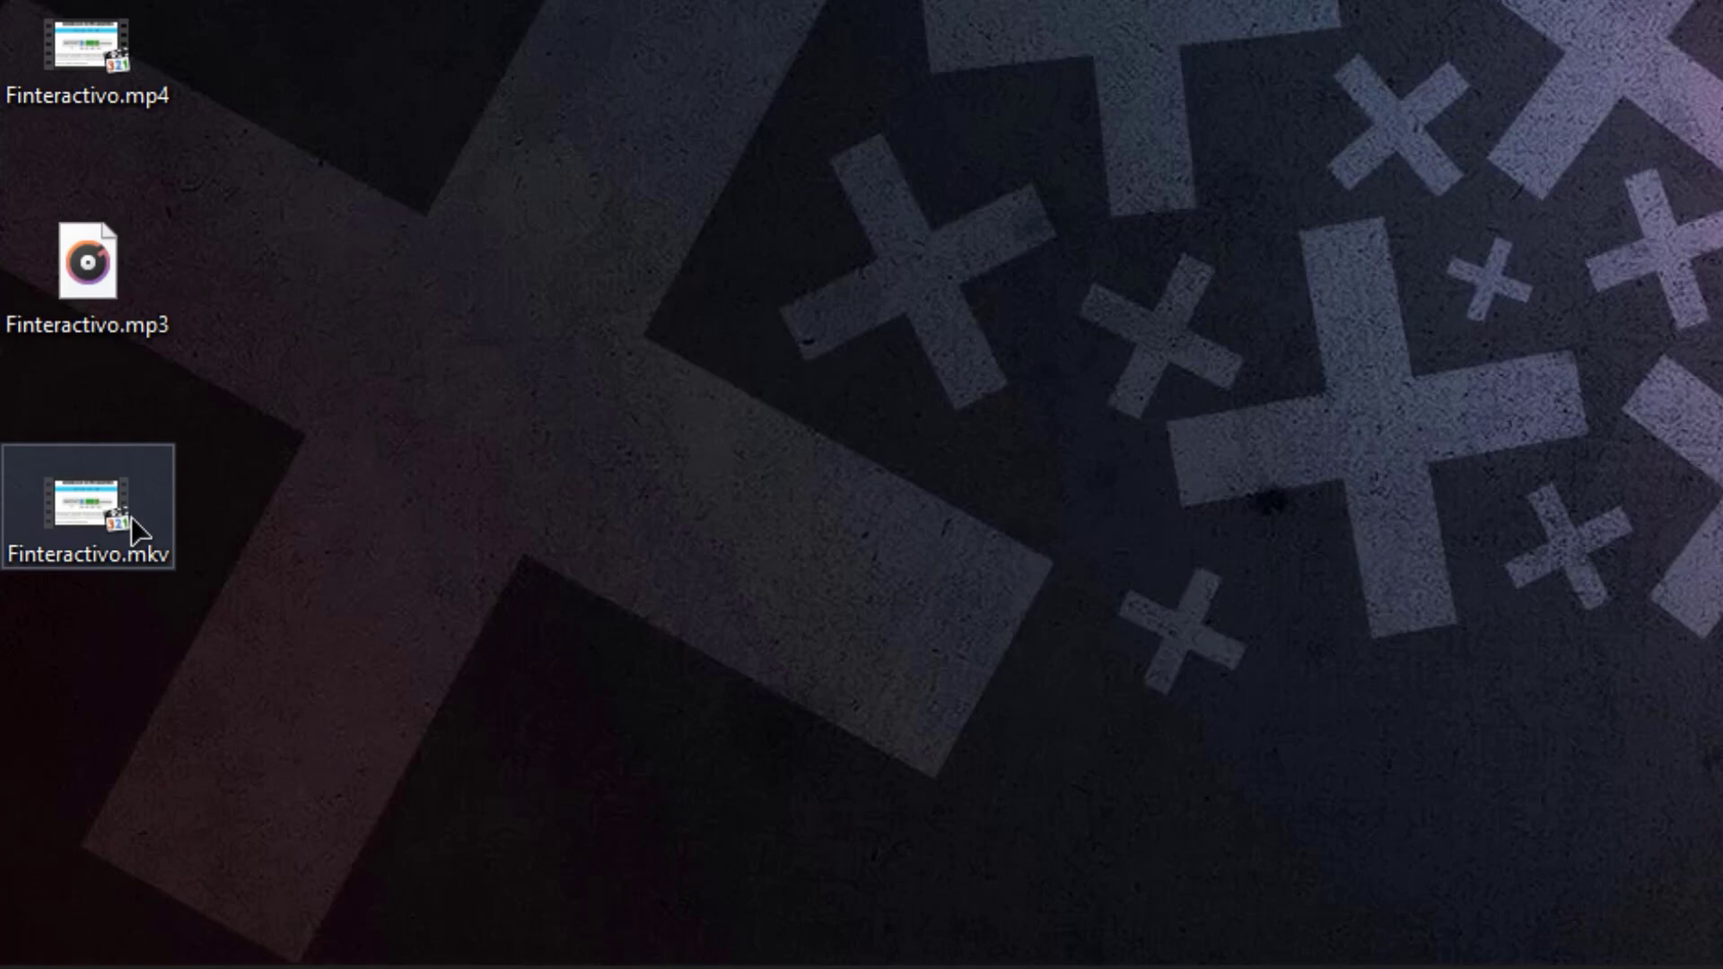
Play Finteractivo.mkv from the desktop, skip ahead to about 00:36, pause it and close the player.
double_click(131, 517)
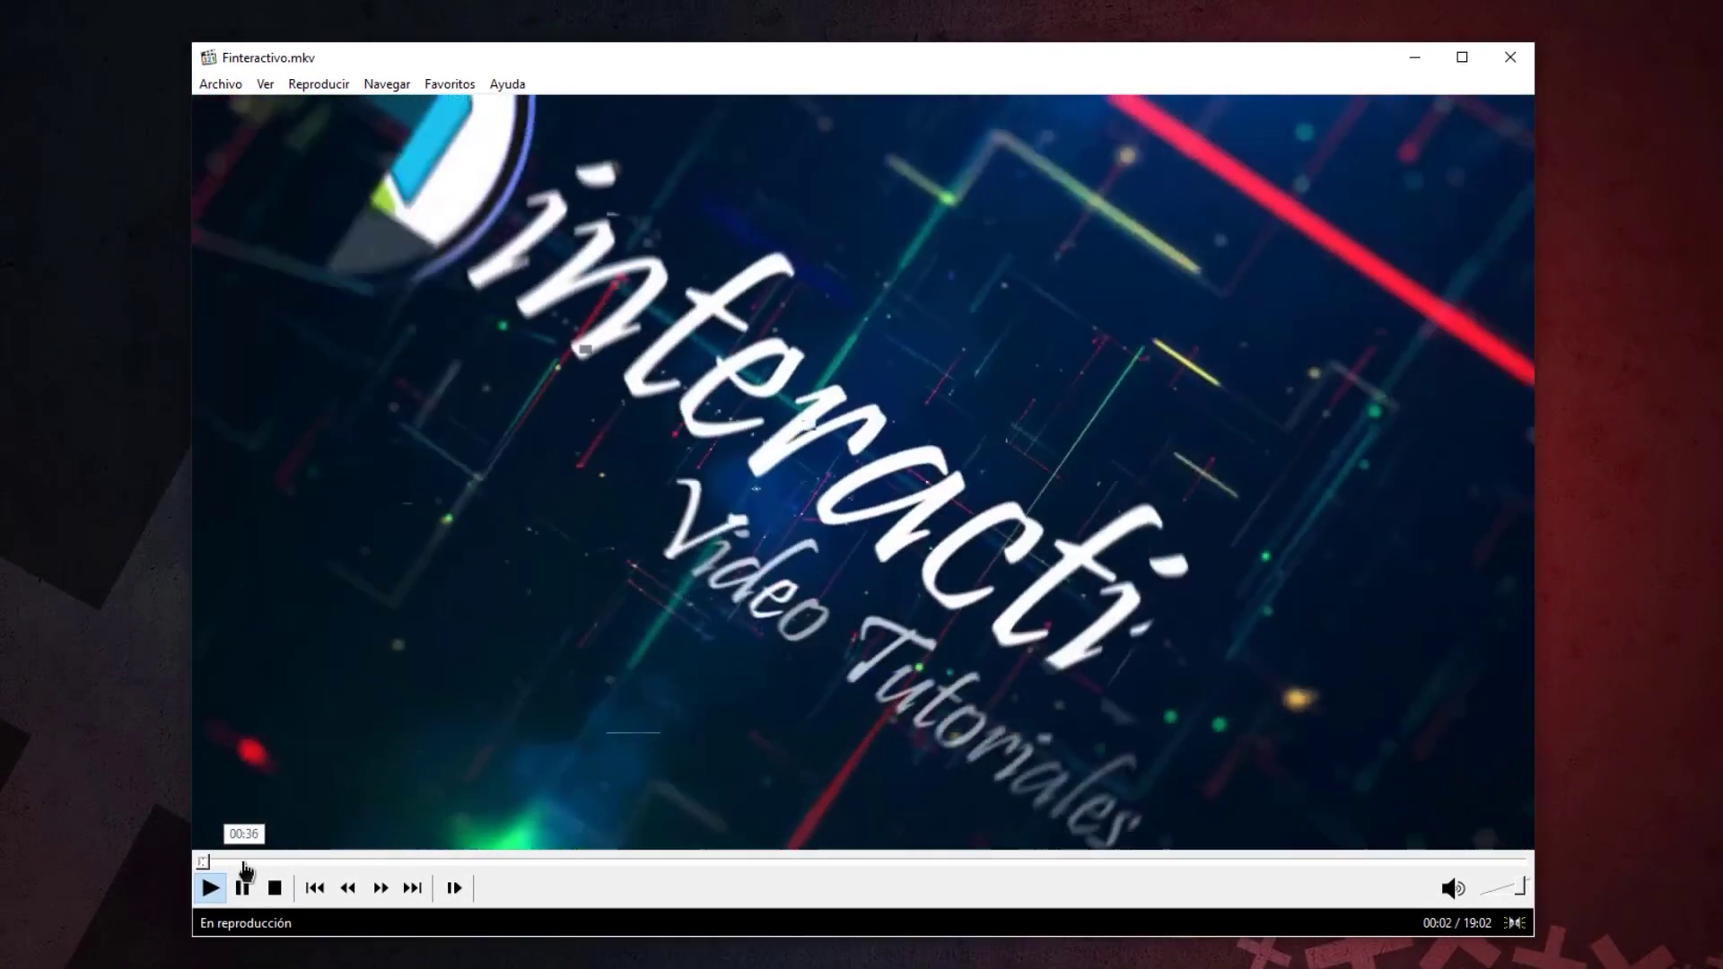
click(243, 860)
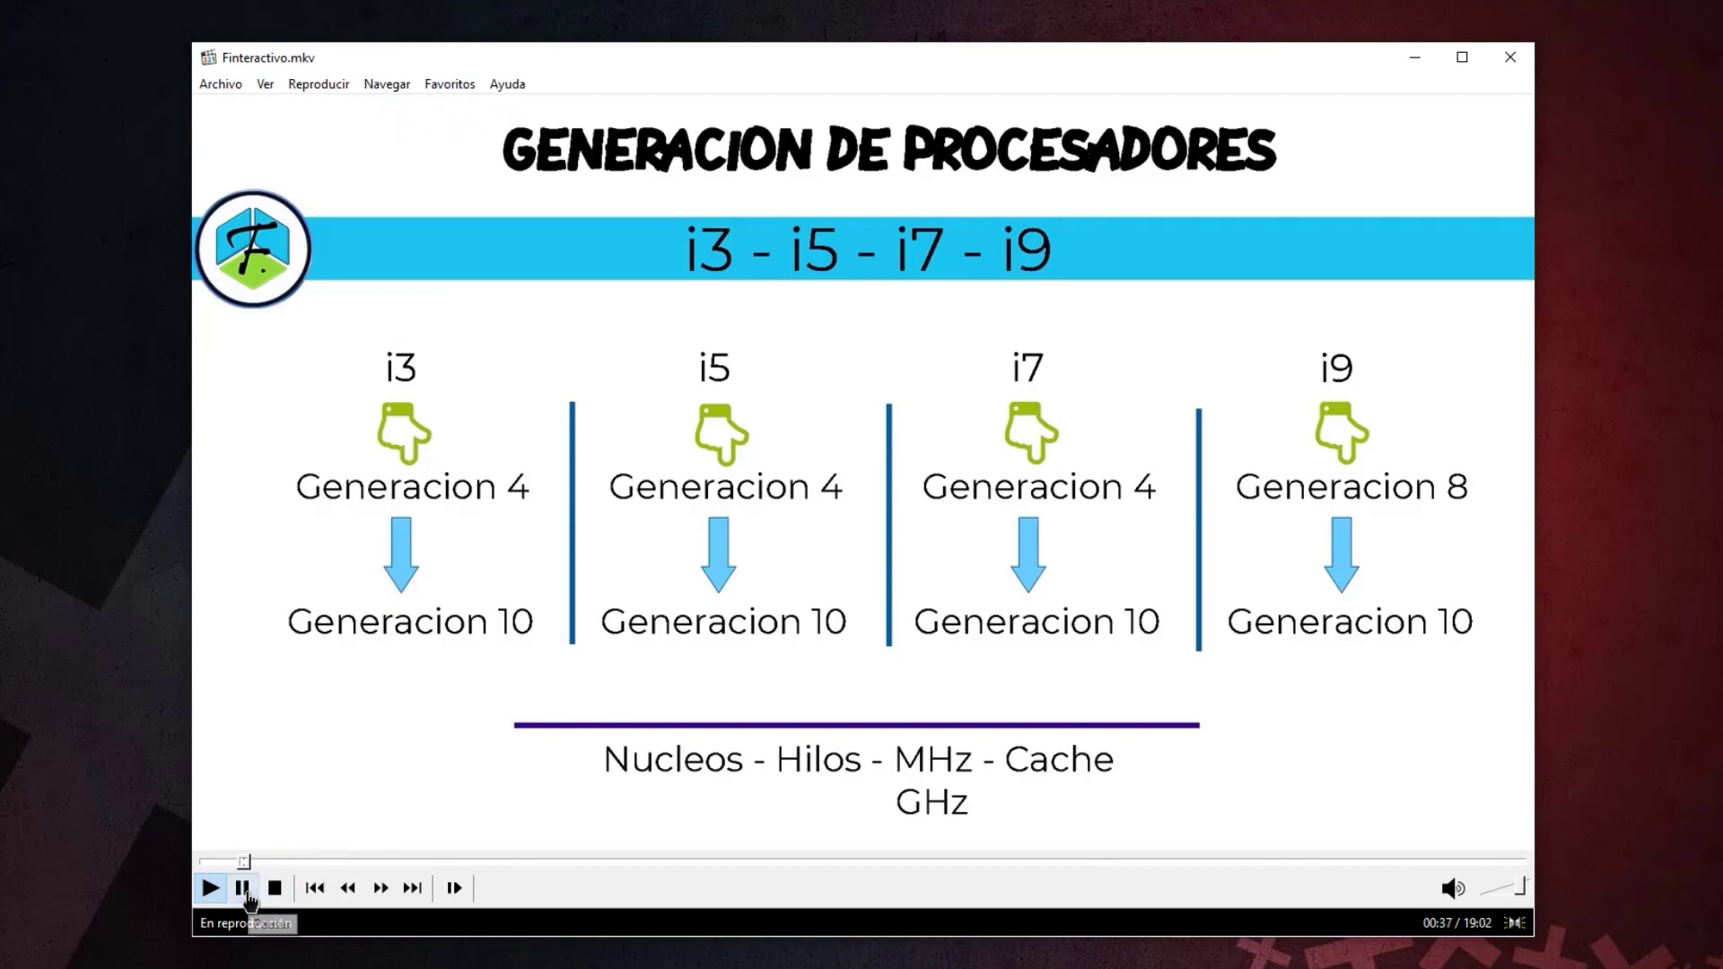
click(243, 888)
click(1510, 57)
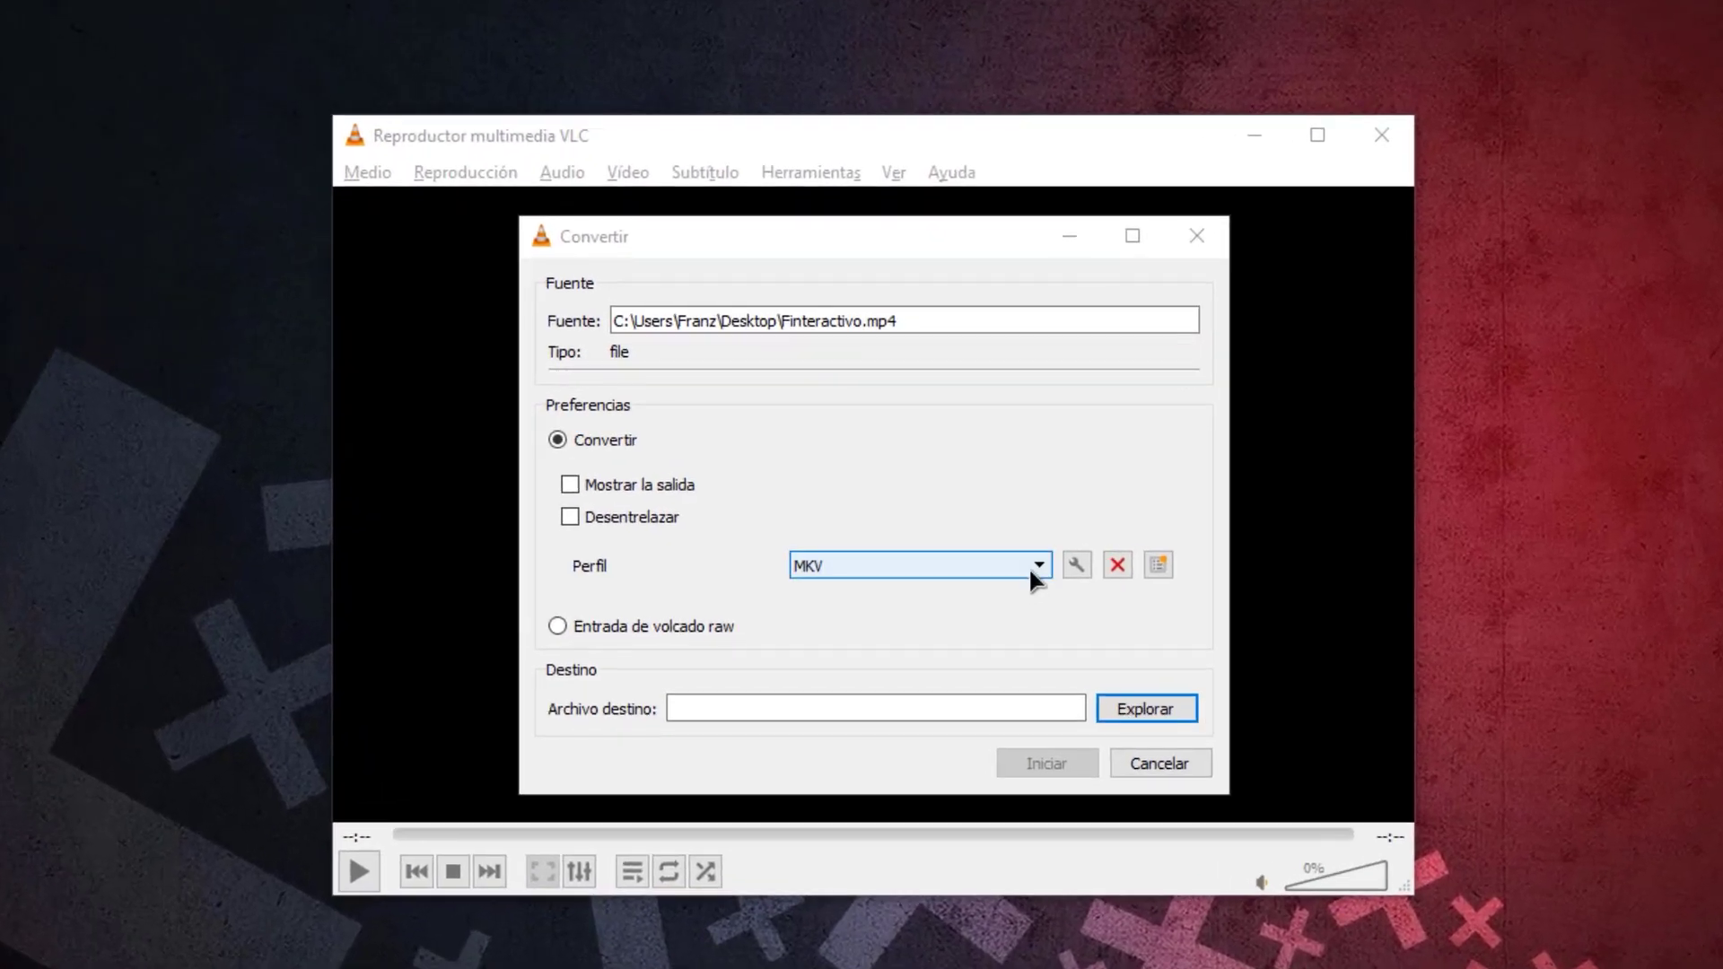
Select the Video for iPod SD profile, review its encapsulation, codec and subtitle settings, and close them without saving.
click(1037, 565)
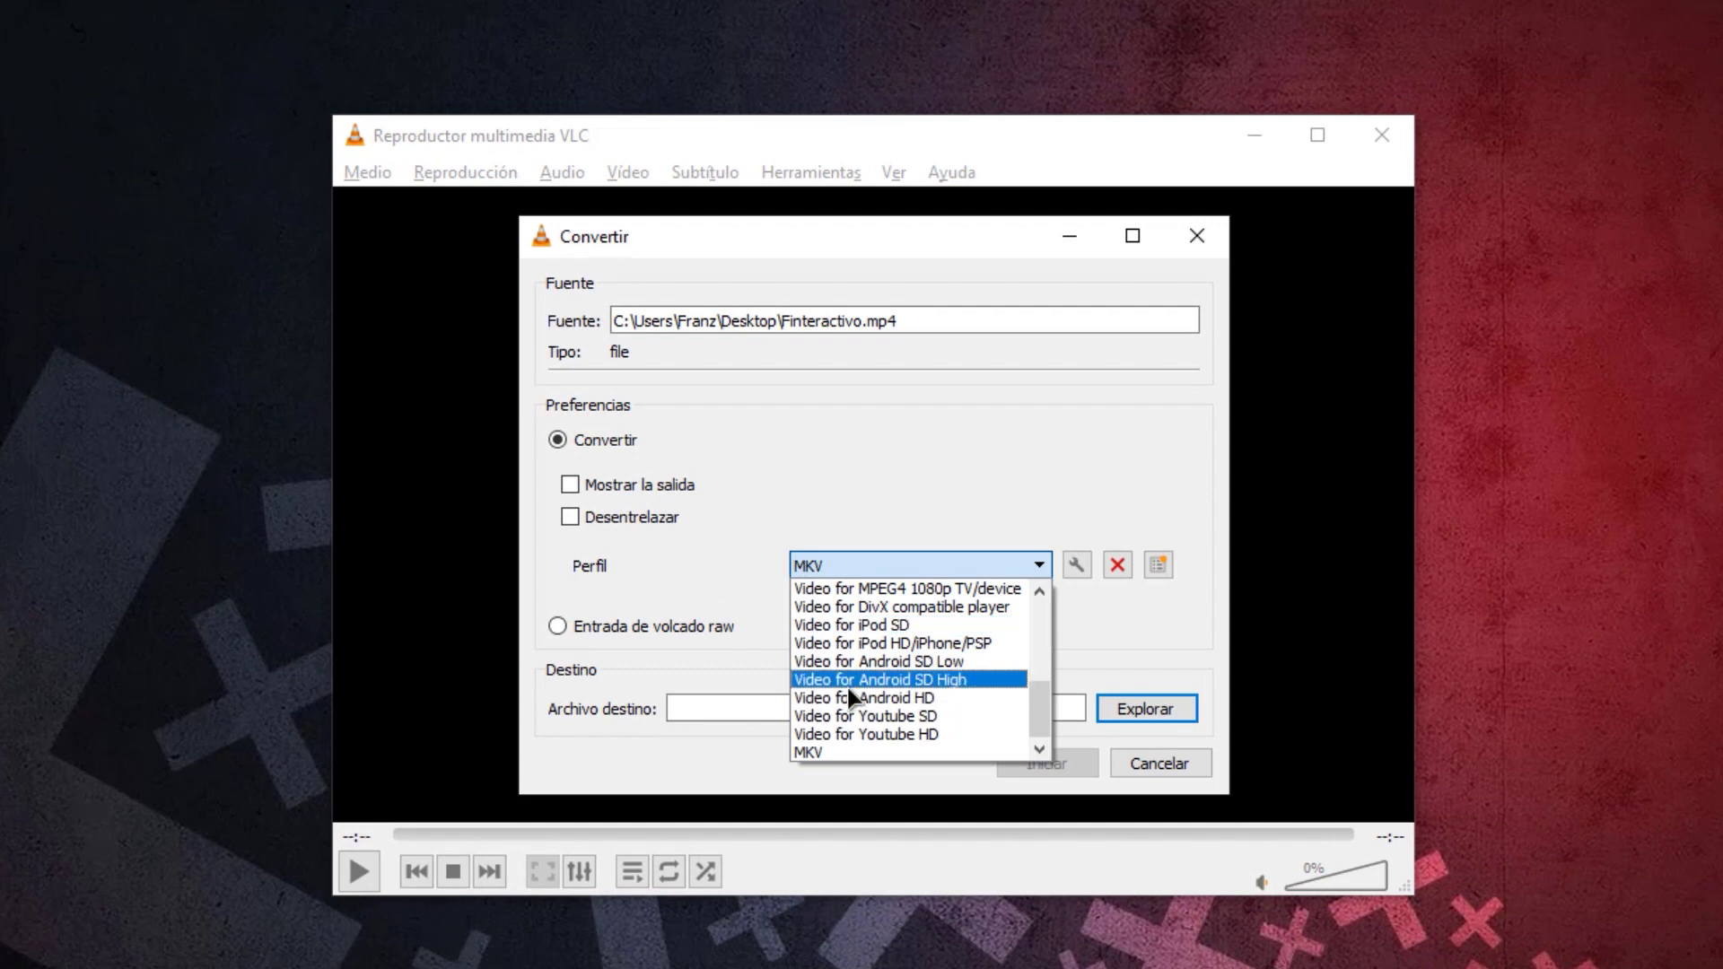
click(842, 625)
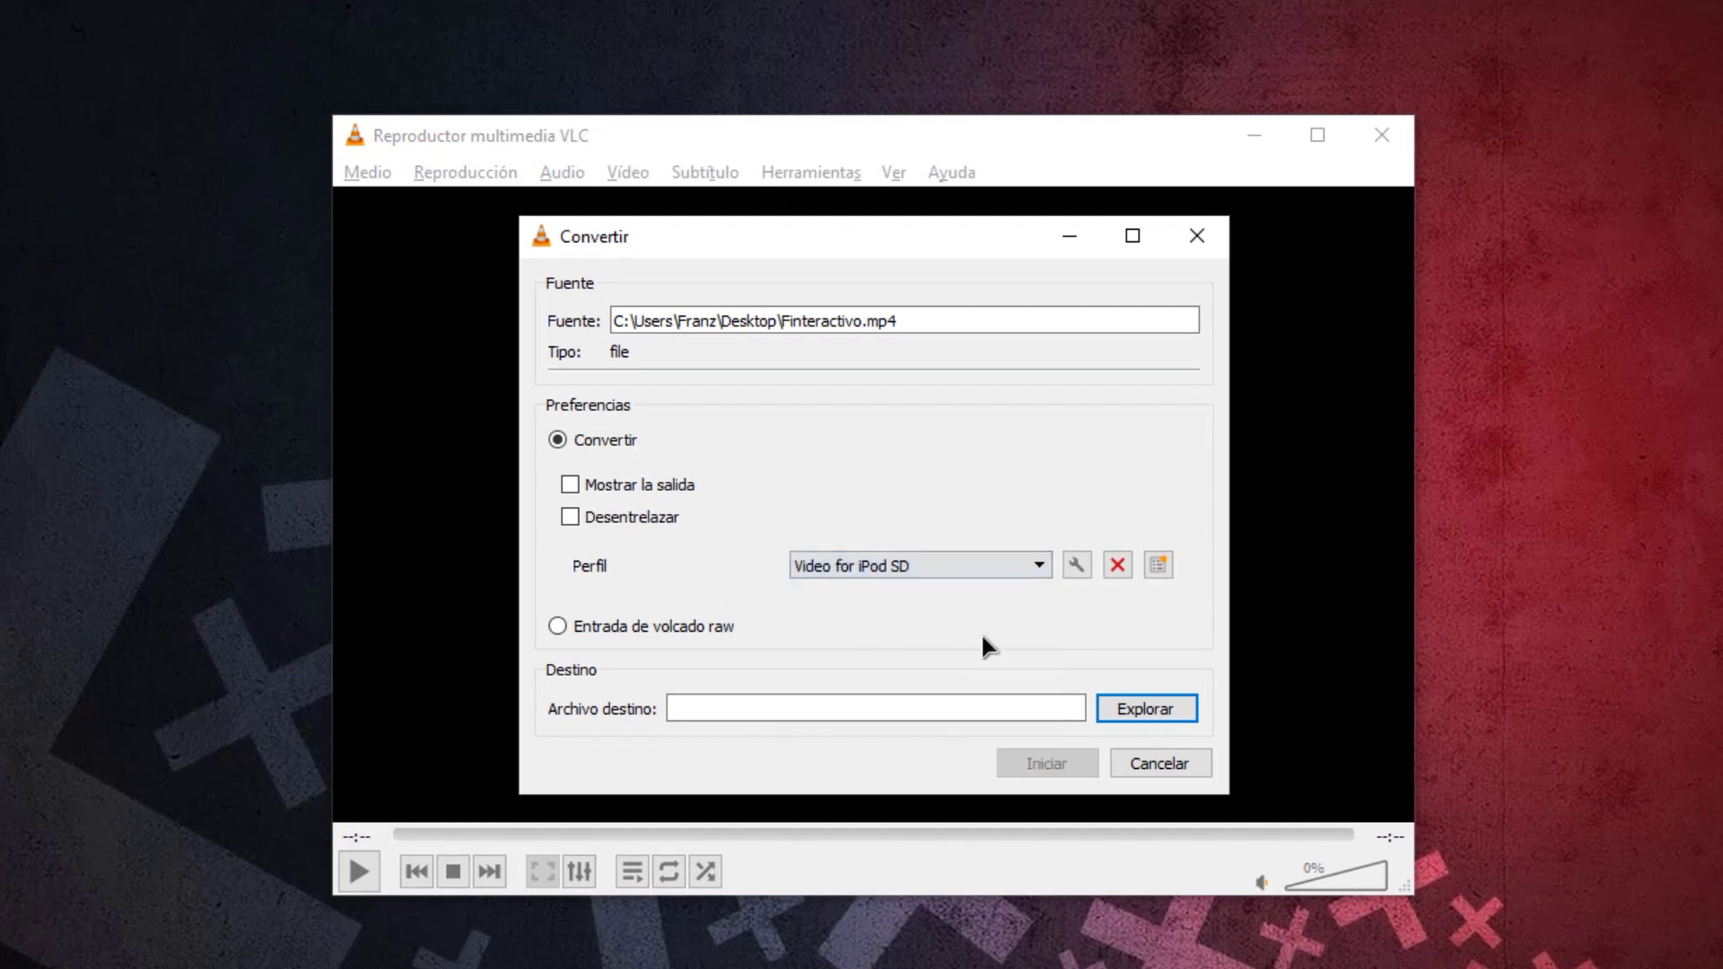
click(1075, 565)
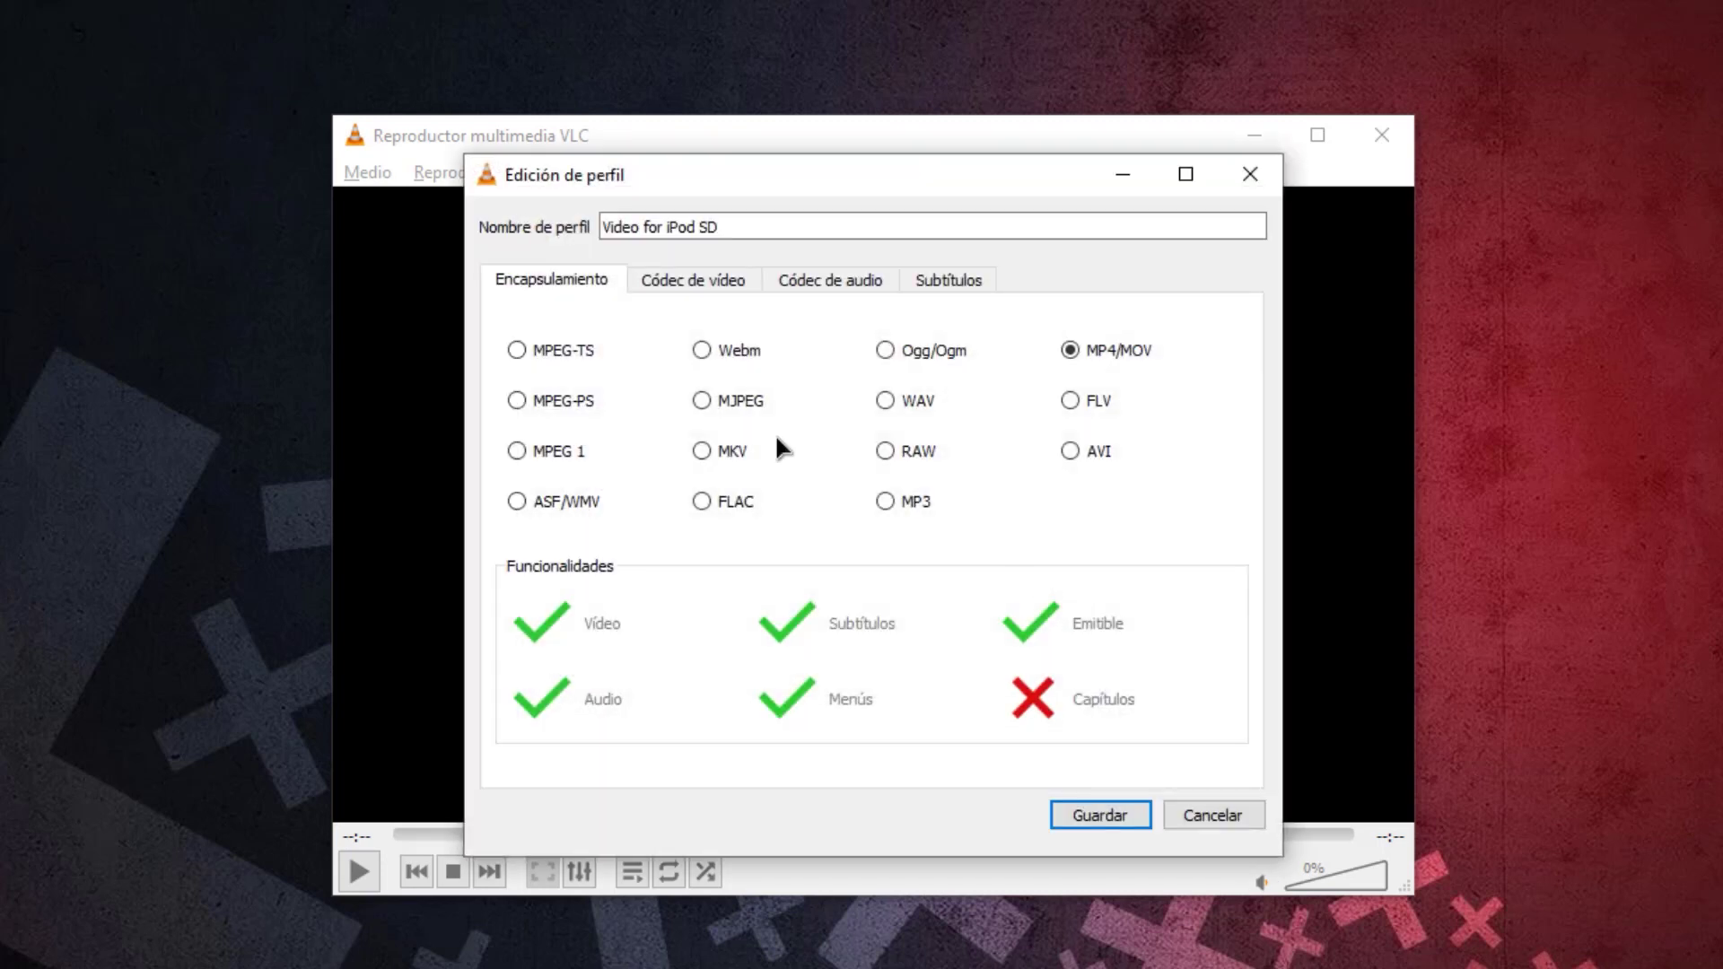
click(679, 276)
click(556, 279)
click(843, 280)
click(951, 279)
click(1238, 186)
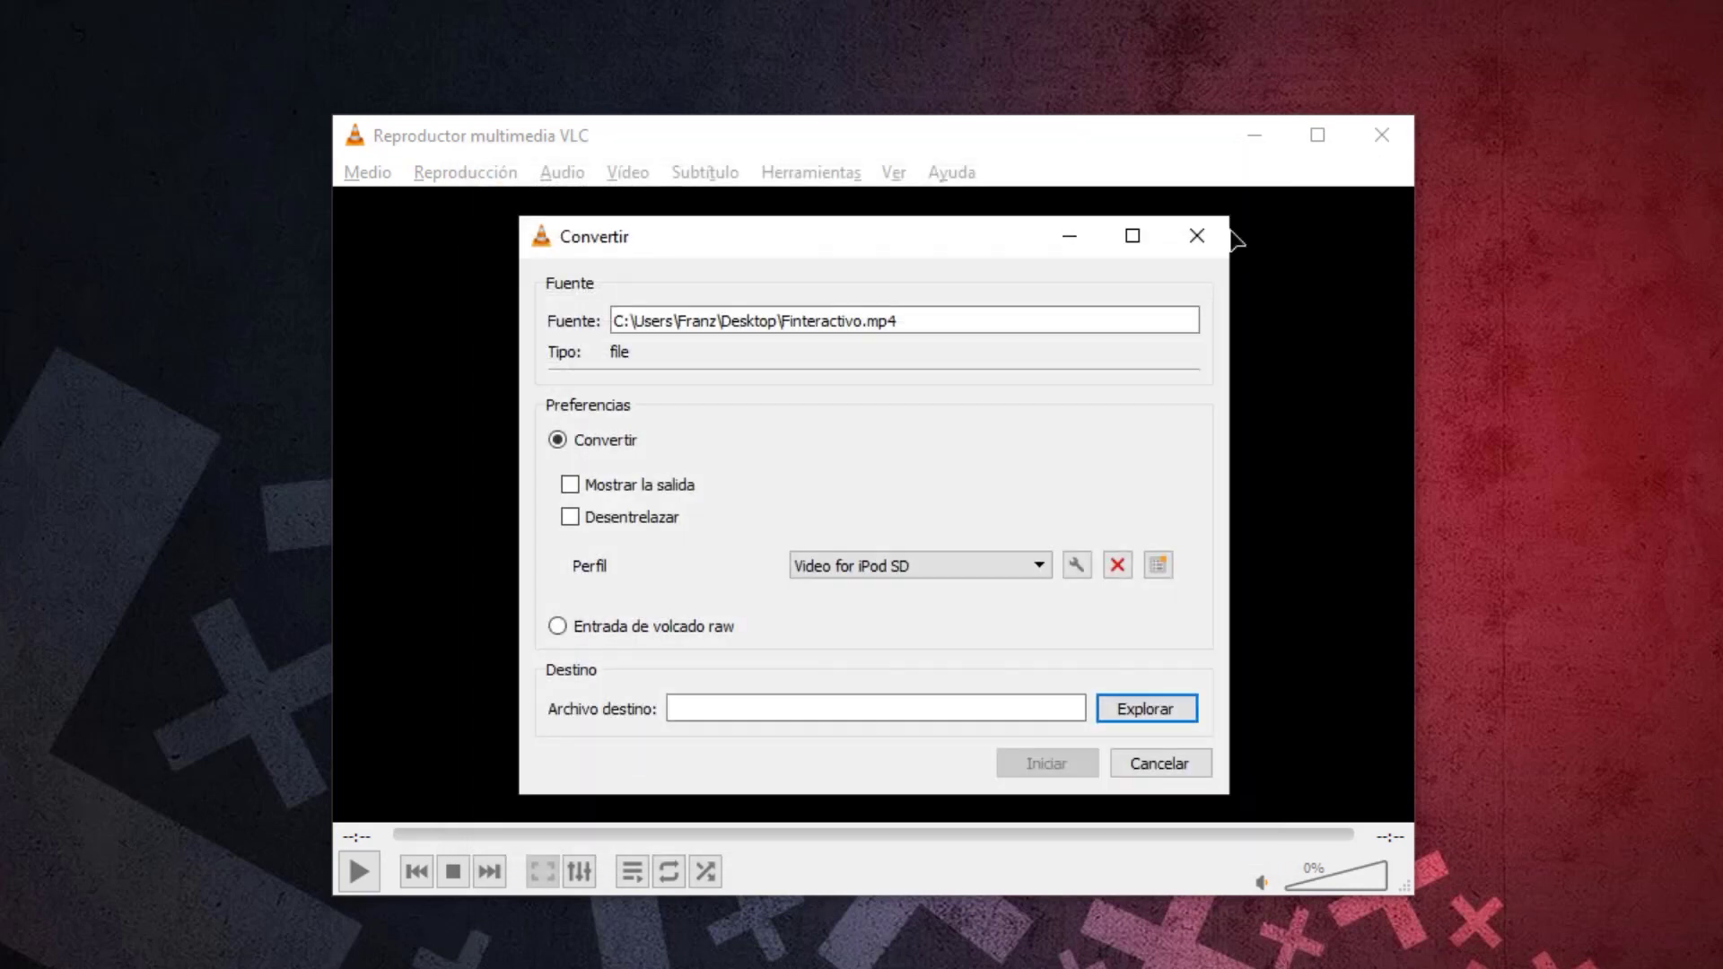
Delete the custom MKV profile and look through the remaining conversion profiles.
click(1038, 565)
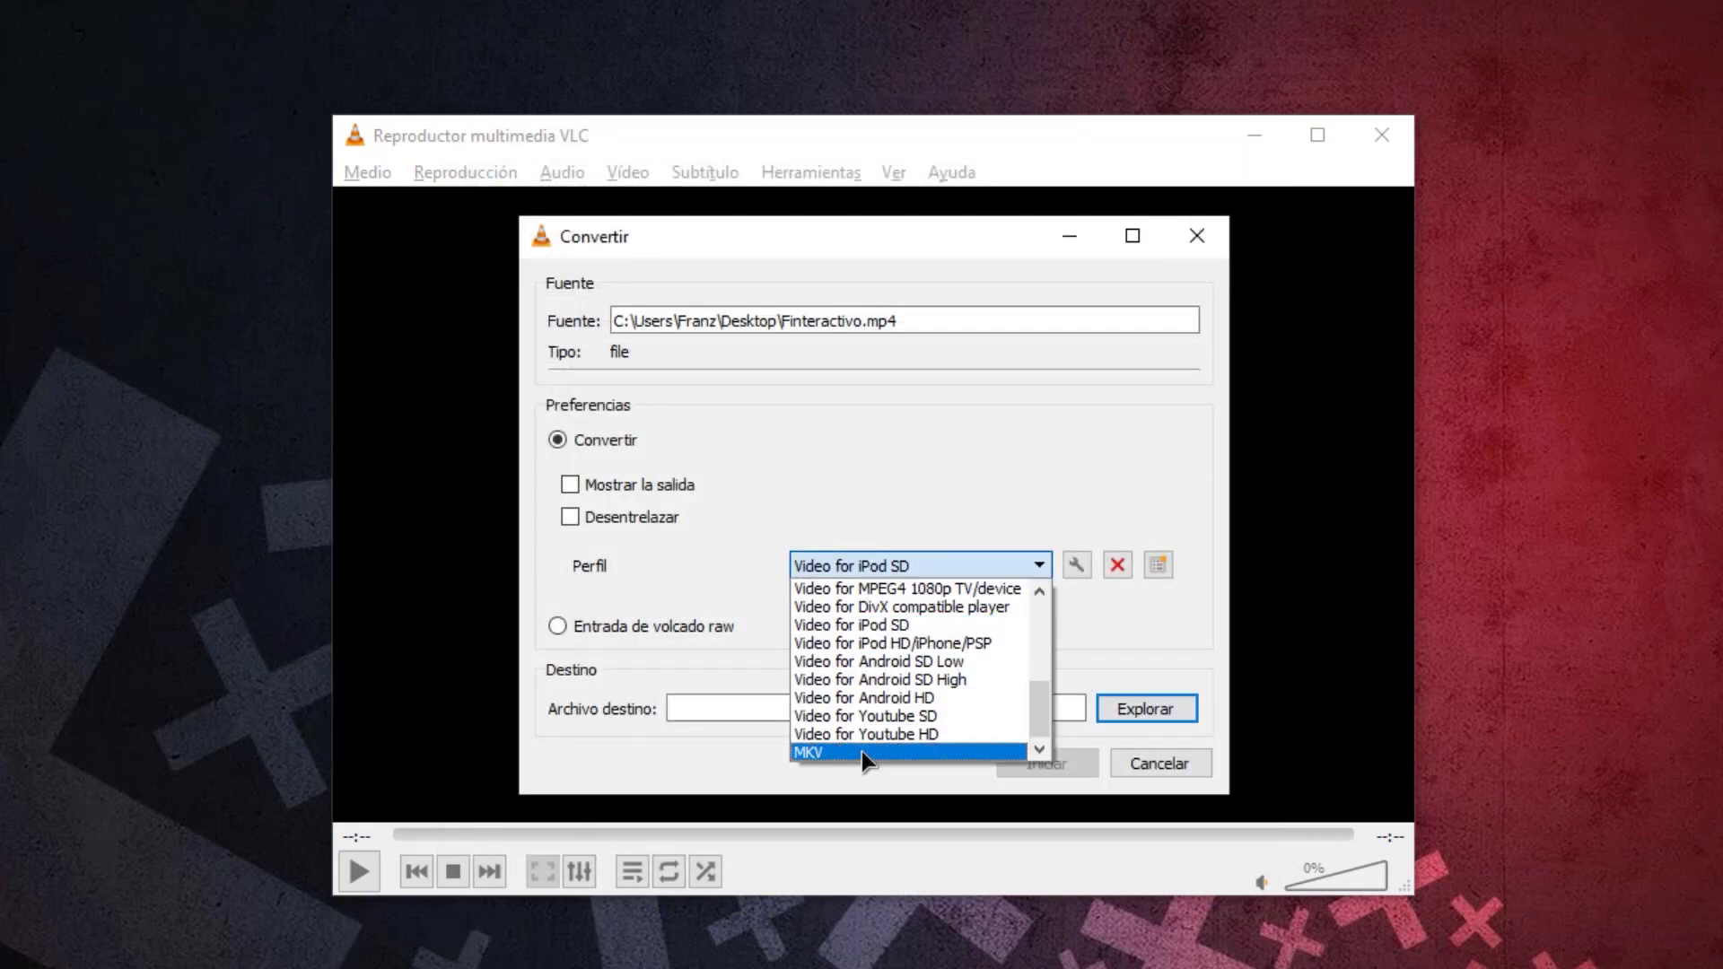
click(833, 752)
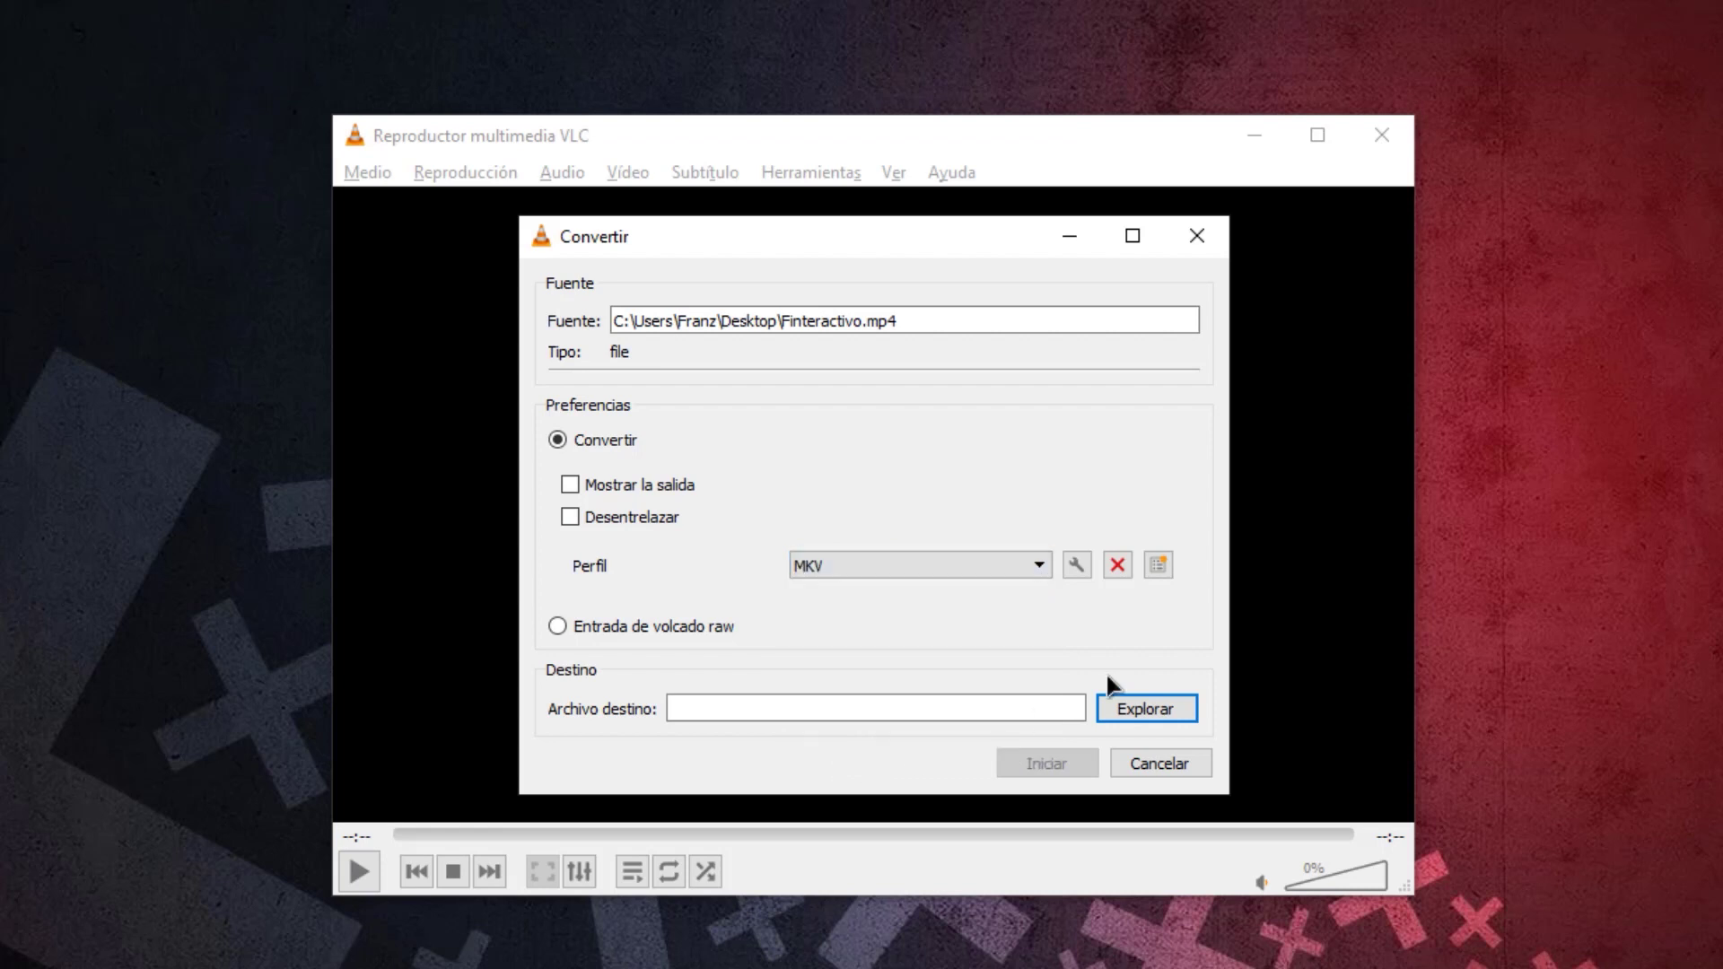
click(1117, 565)
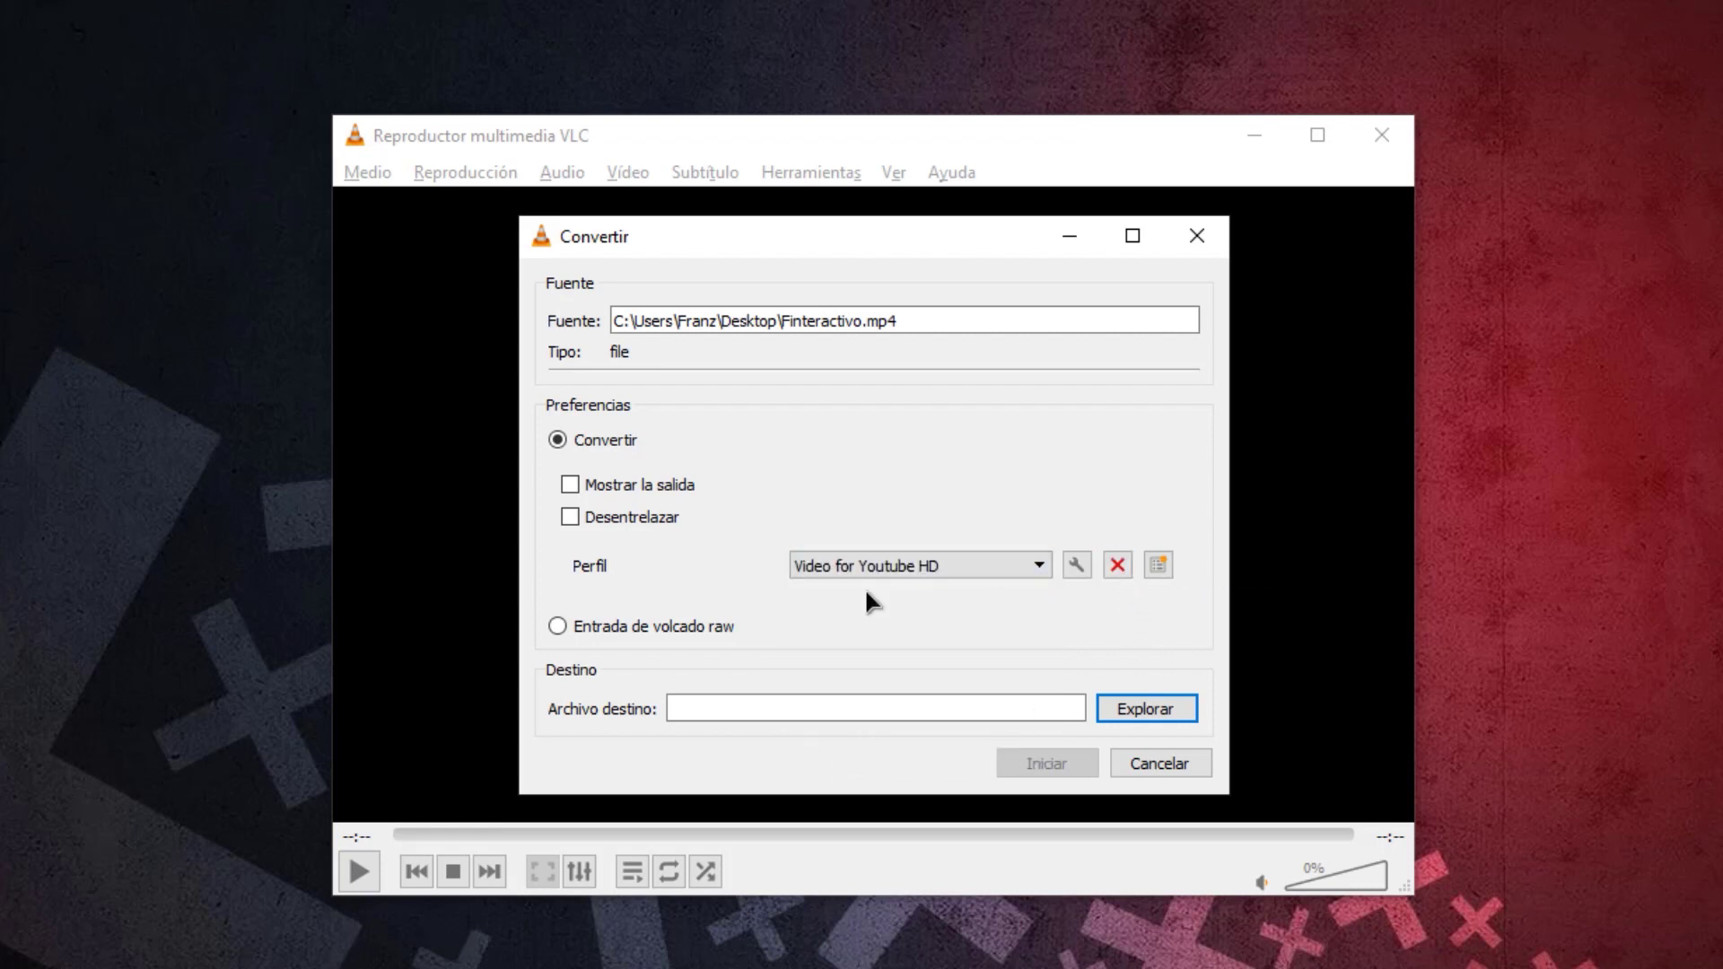
click(1038, 565)
scroll(898, 668, up, 2)
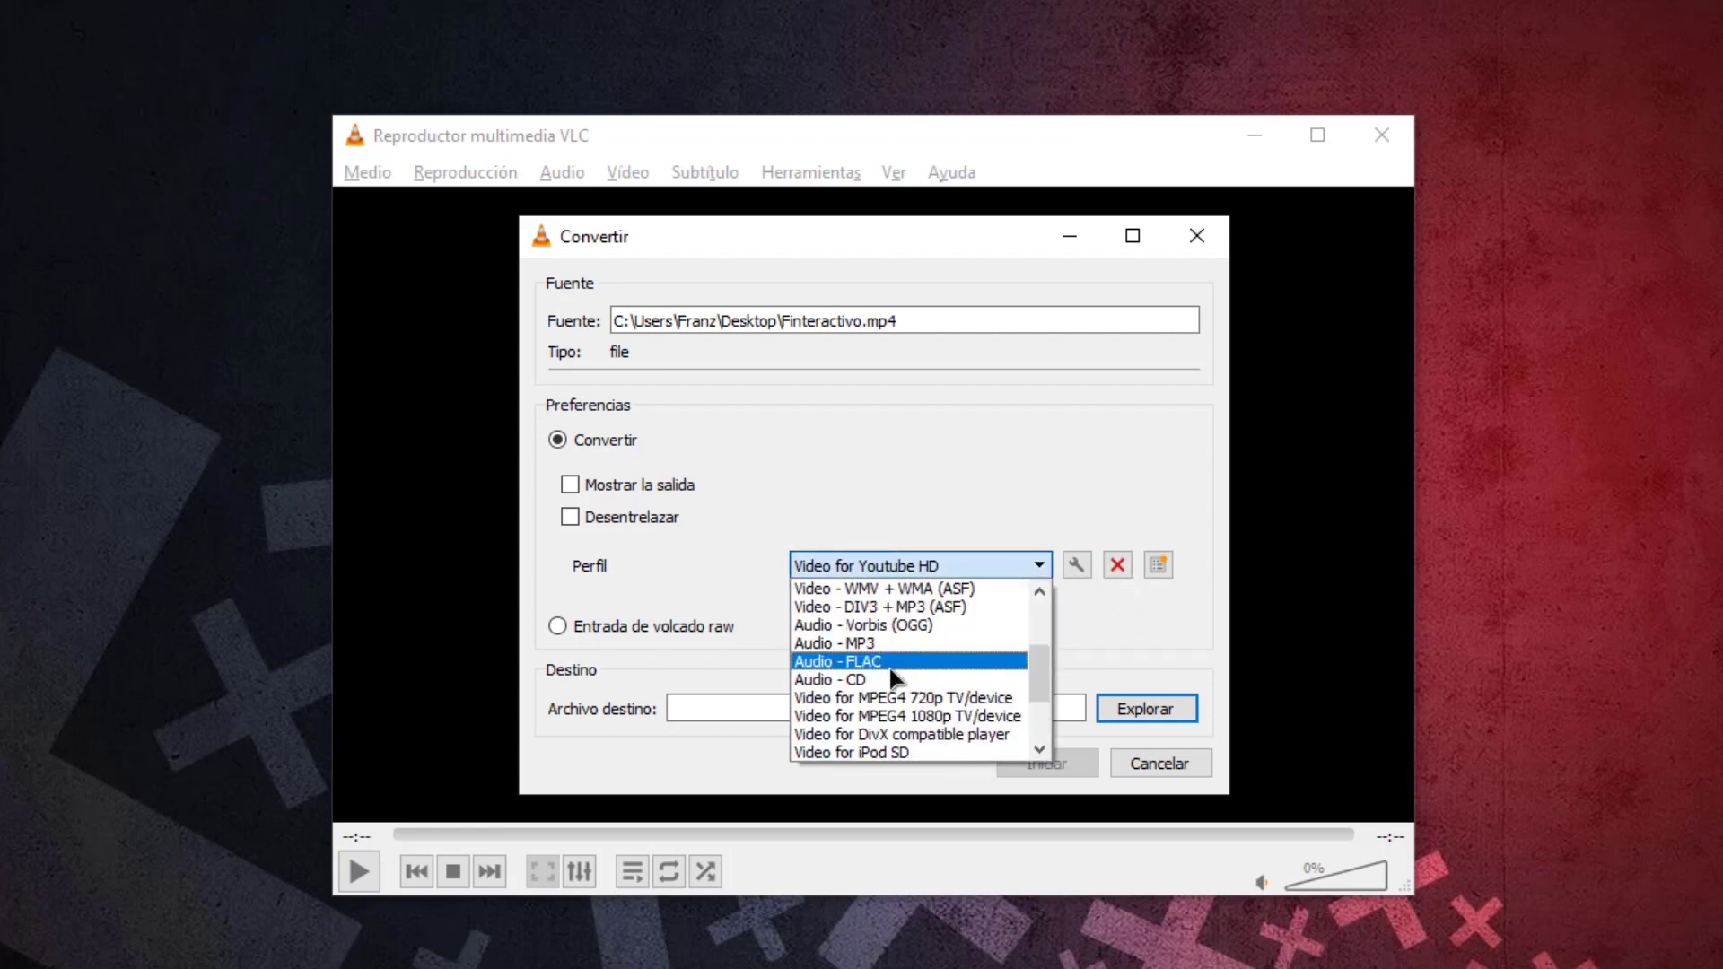
scroll(987, 628, up, 3)
click(1036, 565)
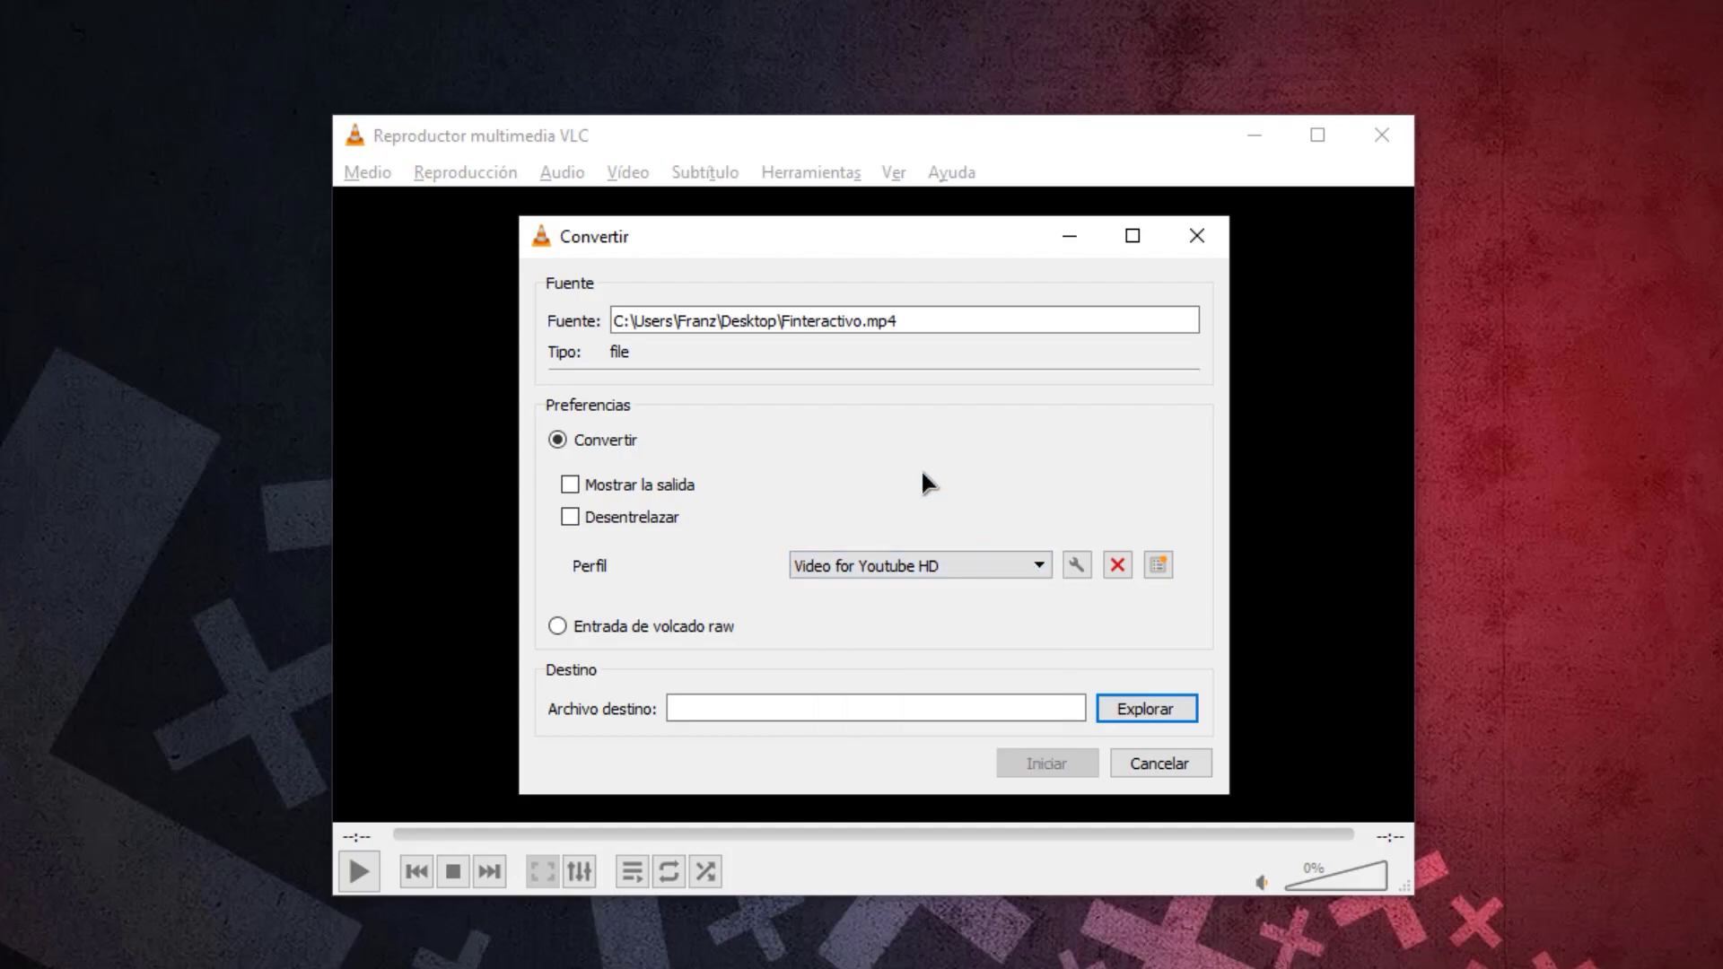